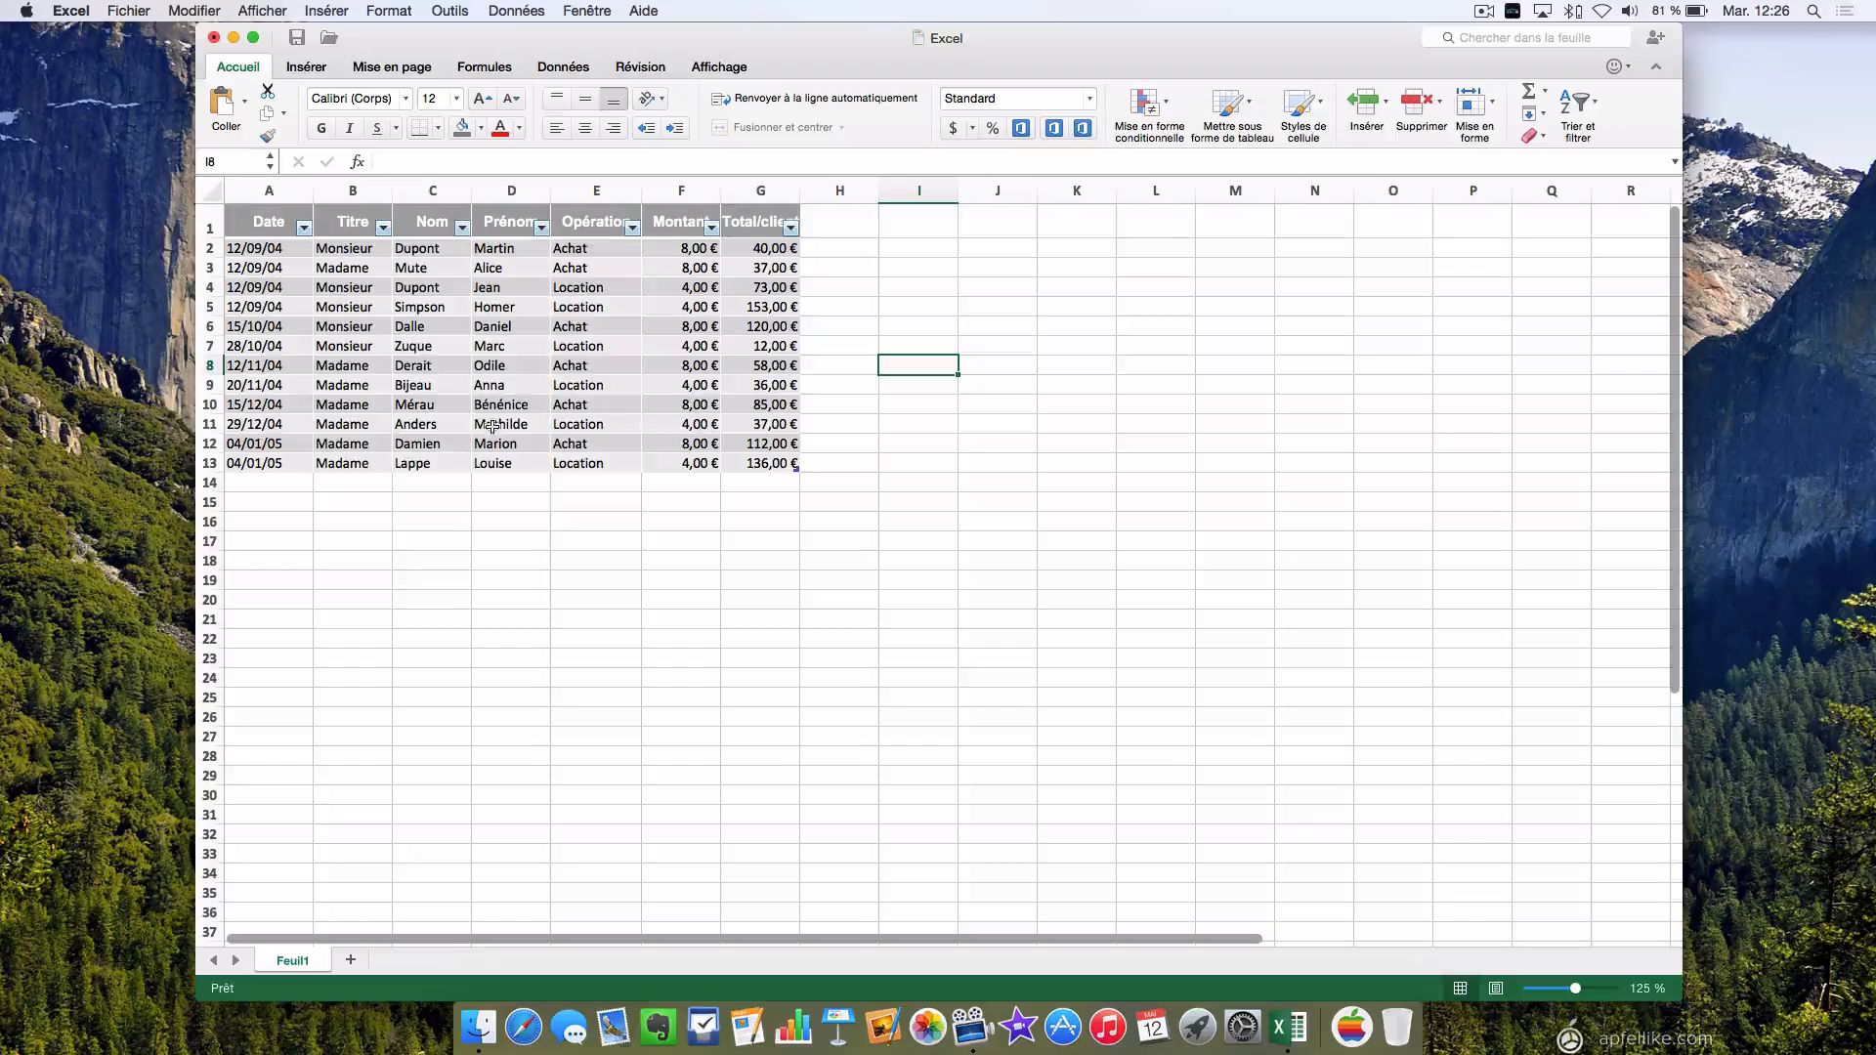
click(631, 306)
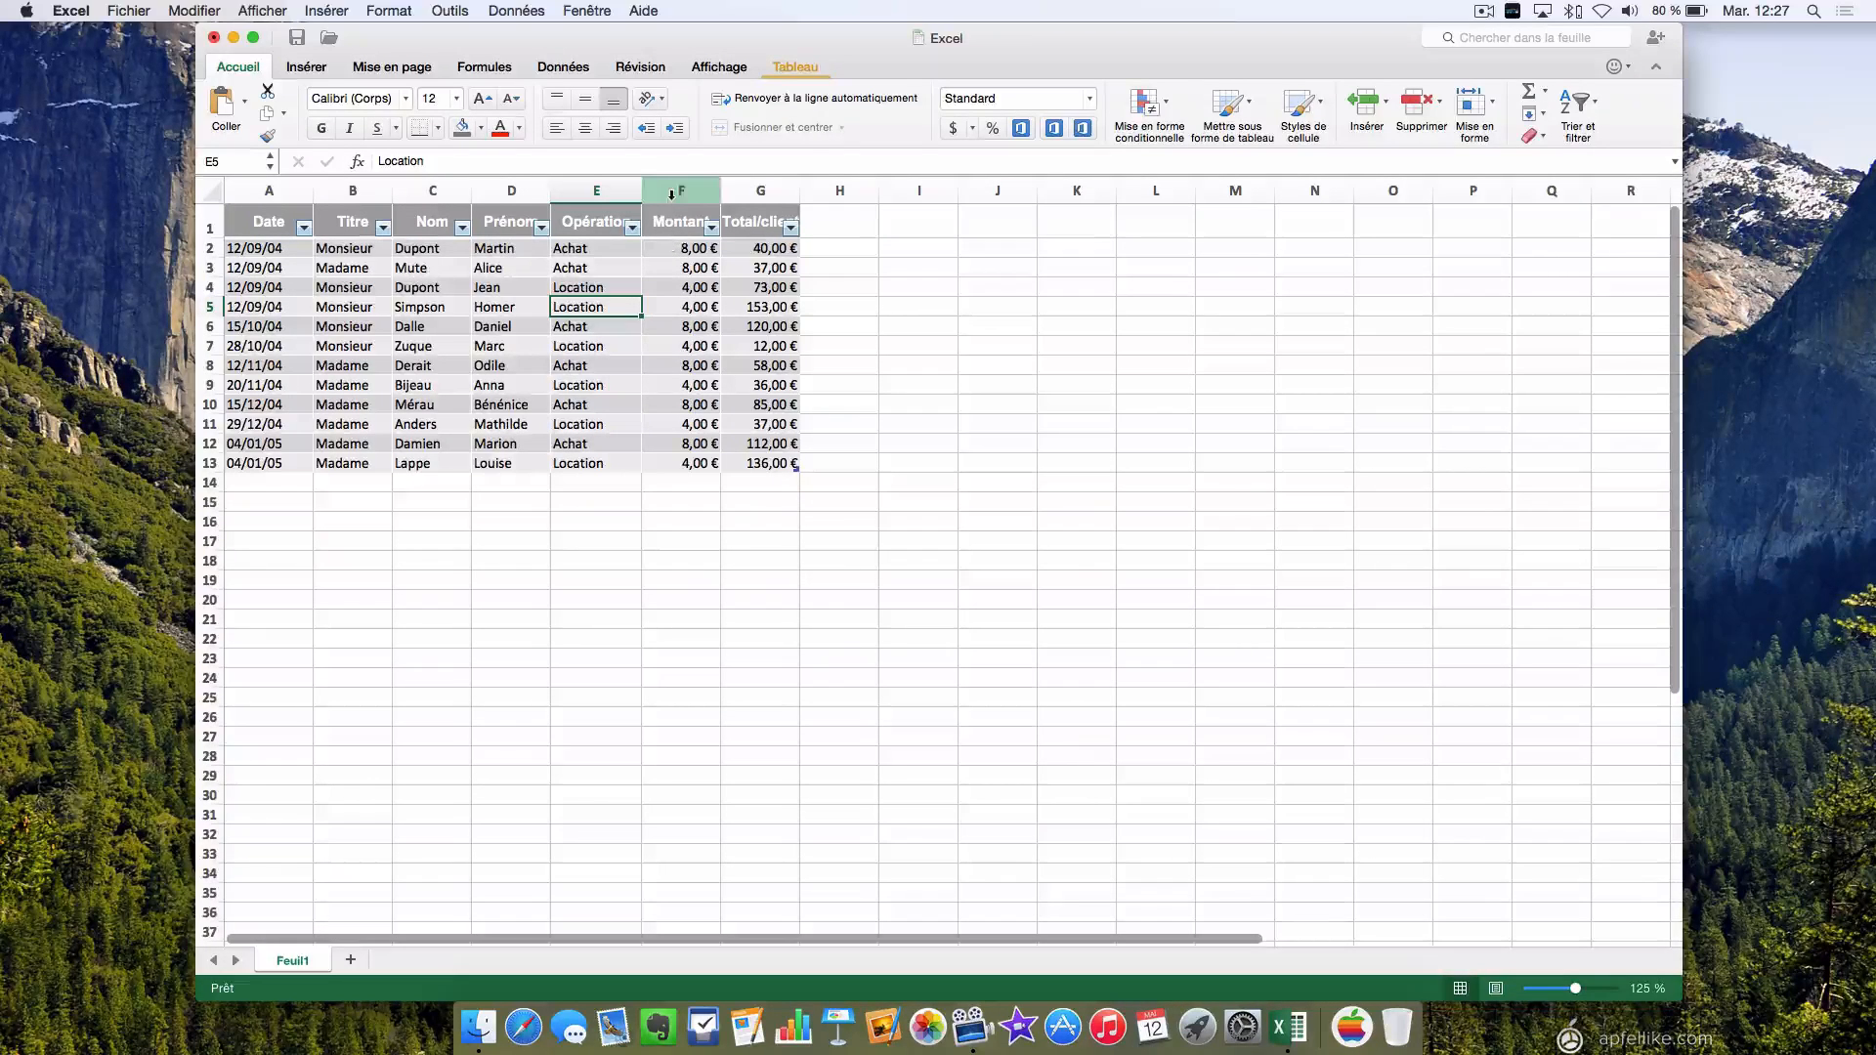
click(674, 266)
click(672, 288)
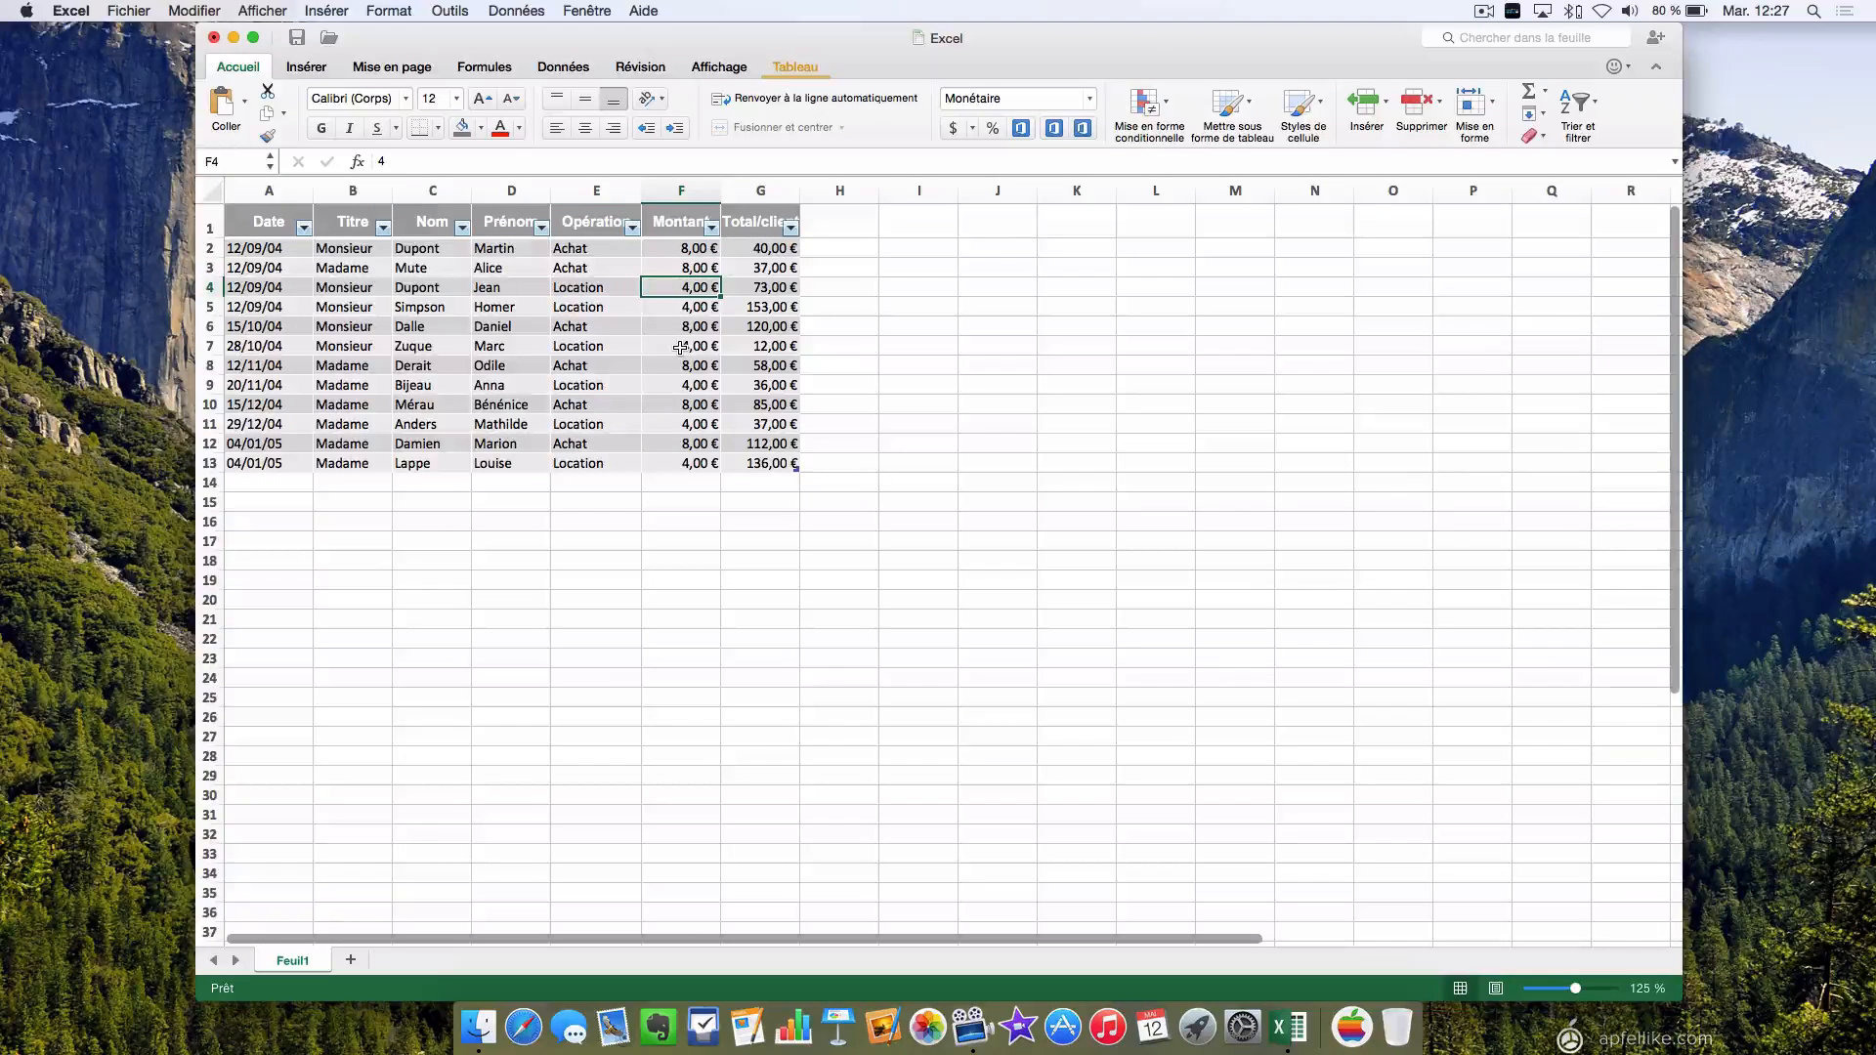
click(679, 268)
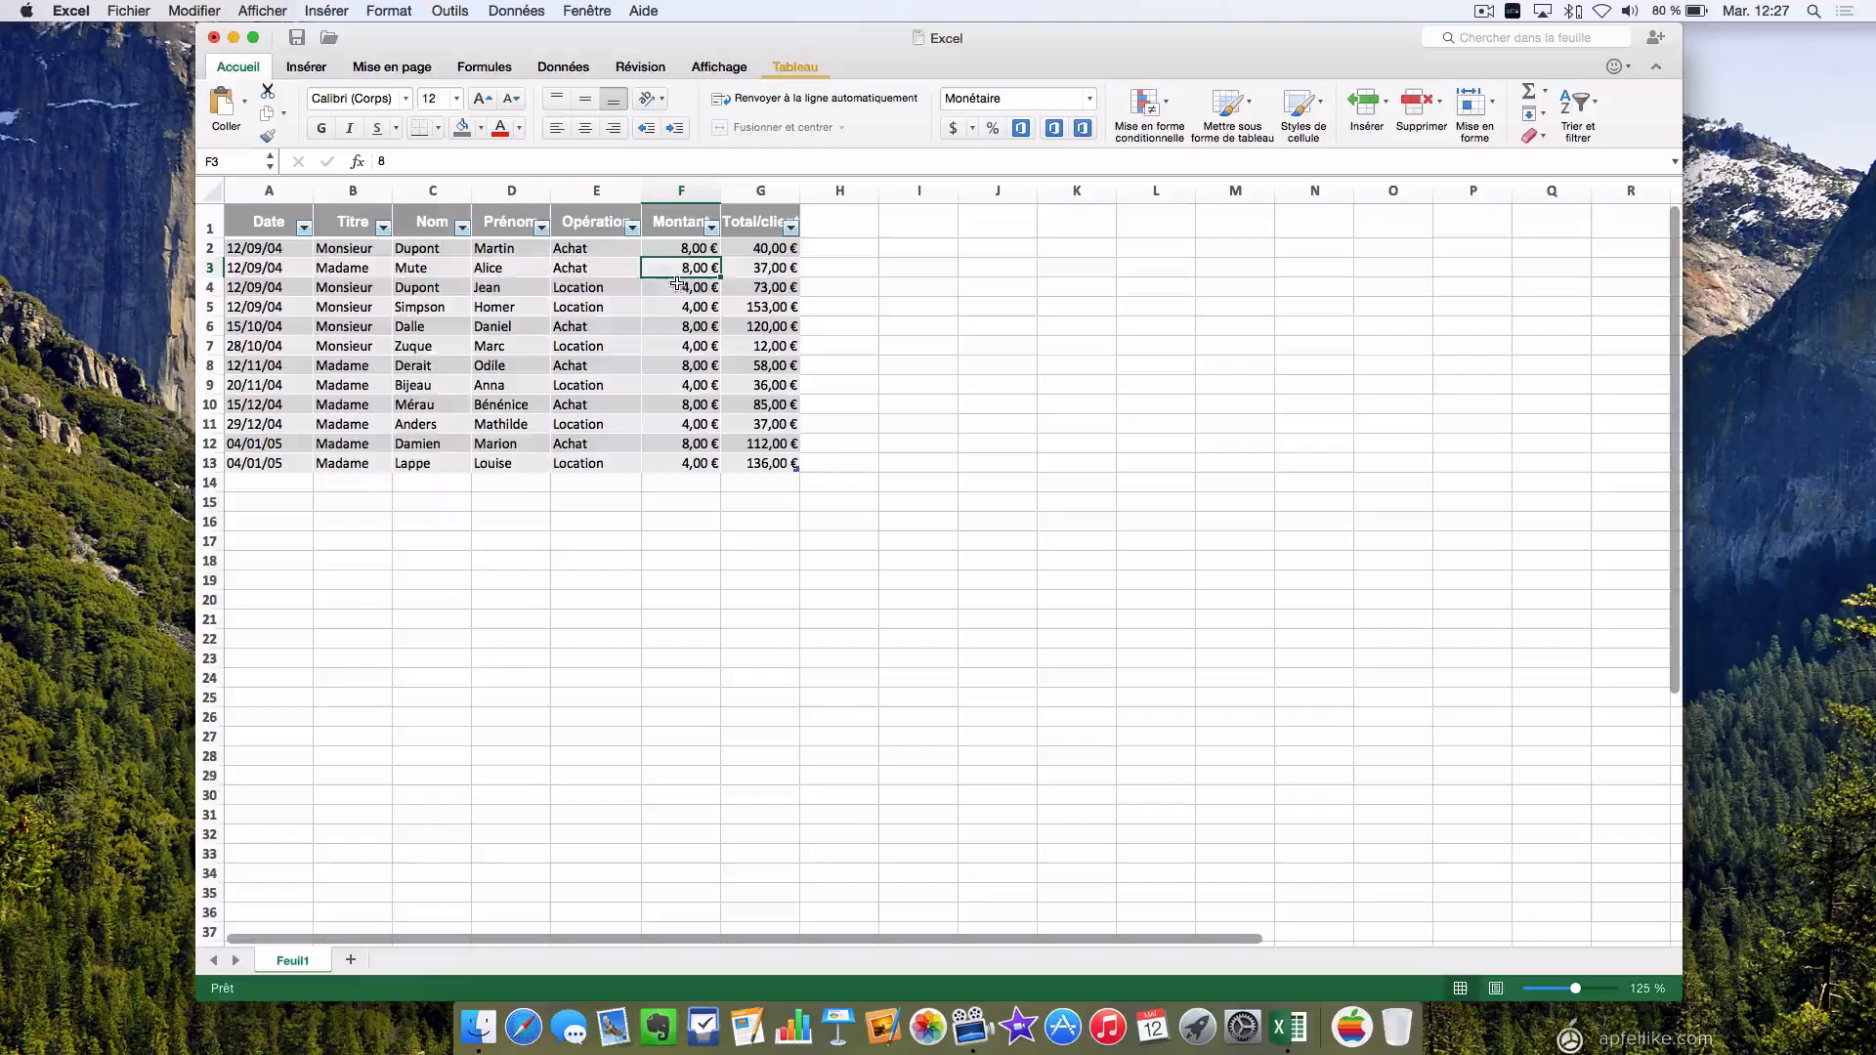
click(678, 286)
Create a new conditional formatting rule with the Classique style for the Montant cells F2:F13.
drag(668, 247, 666, 460)
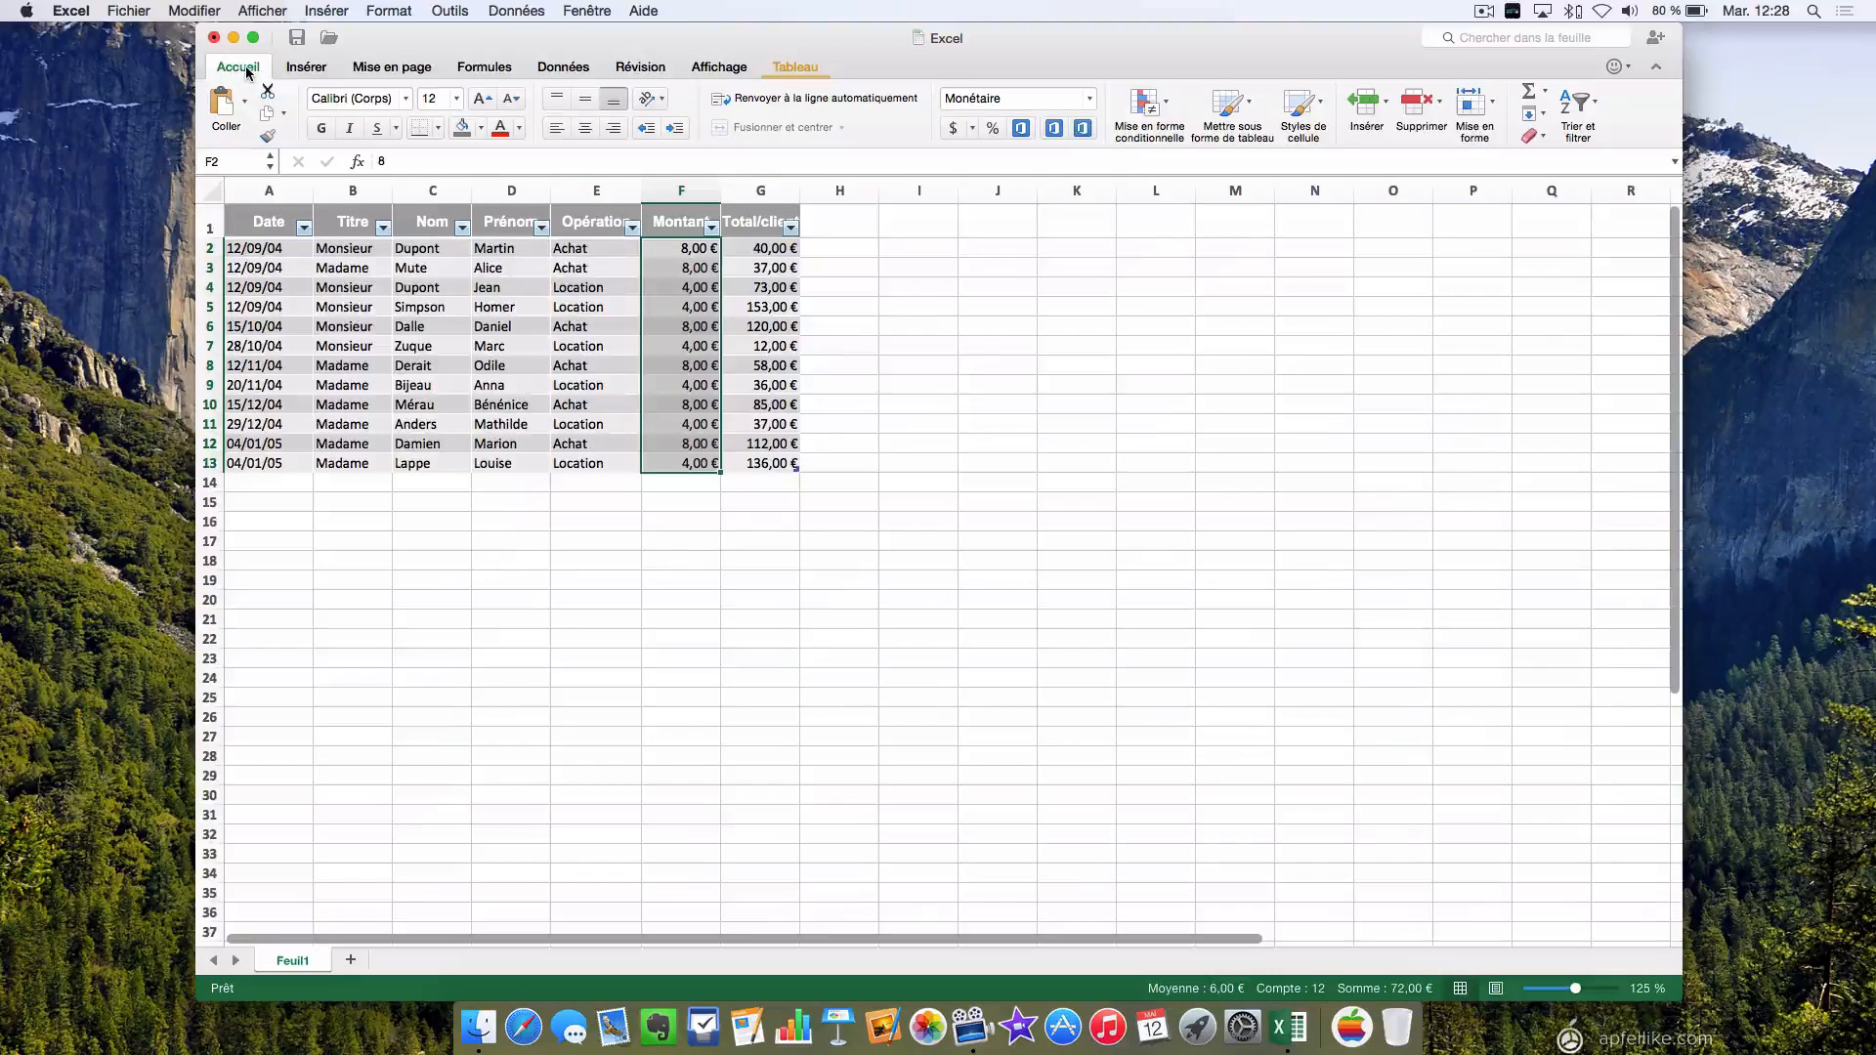
click(1161, 108)
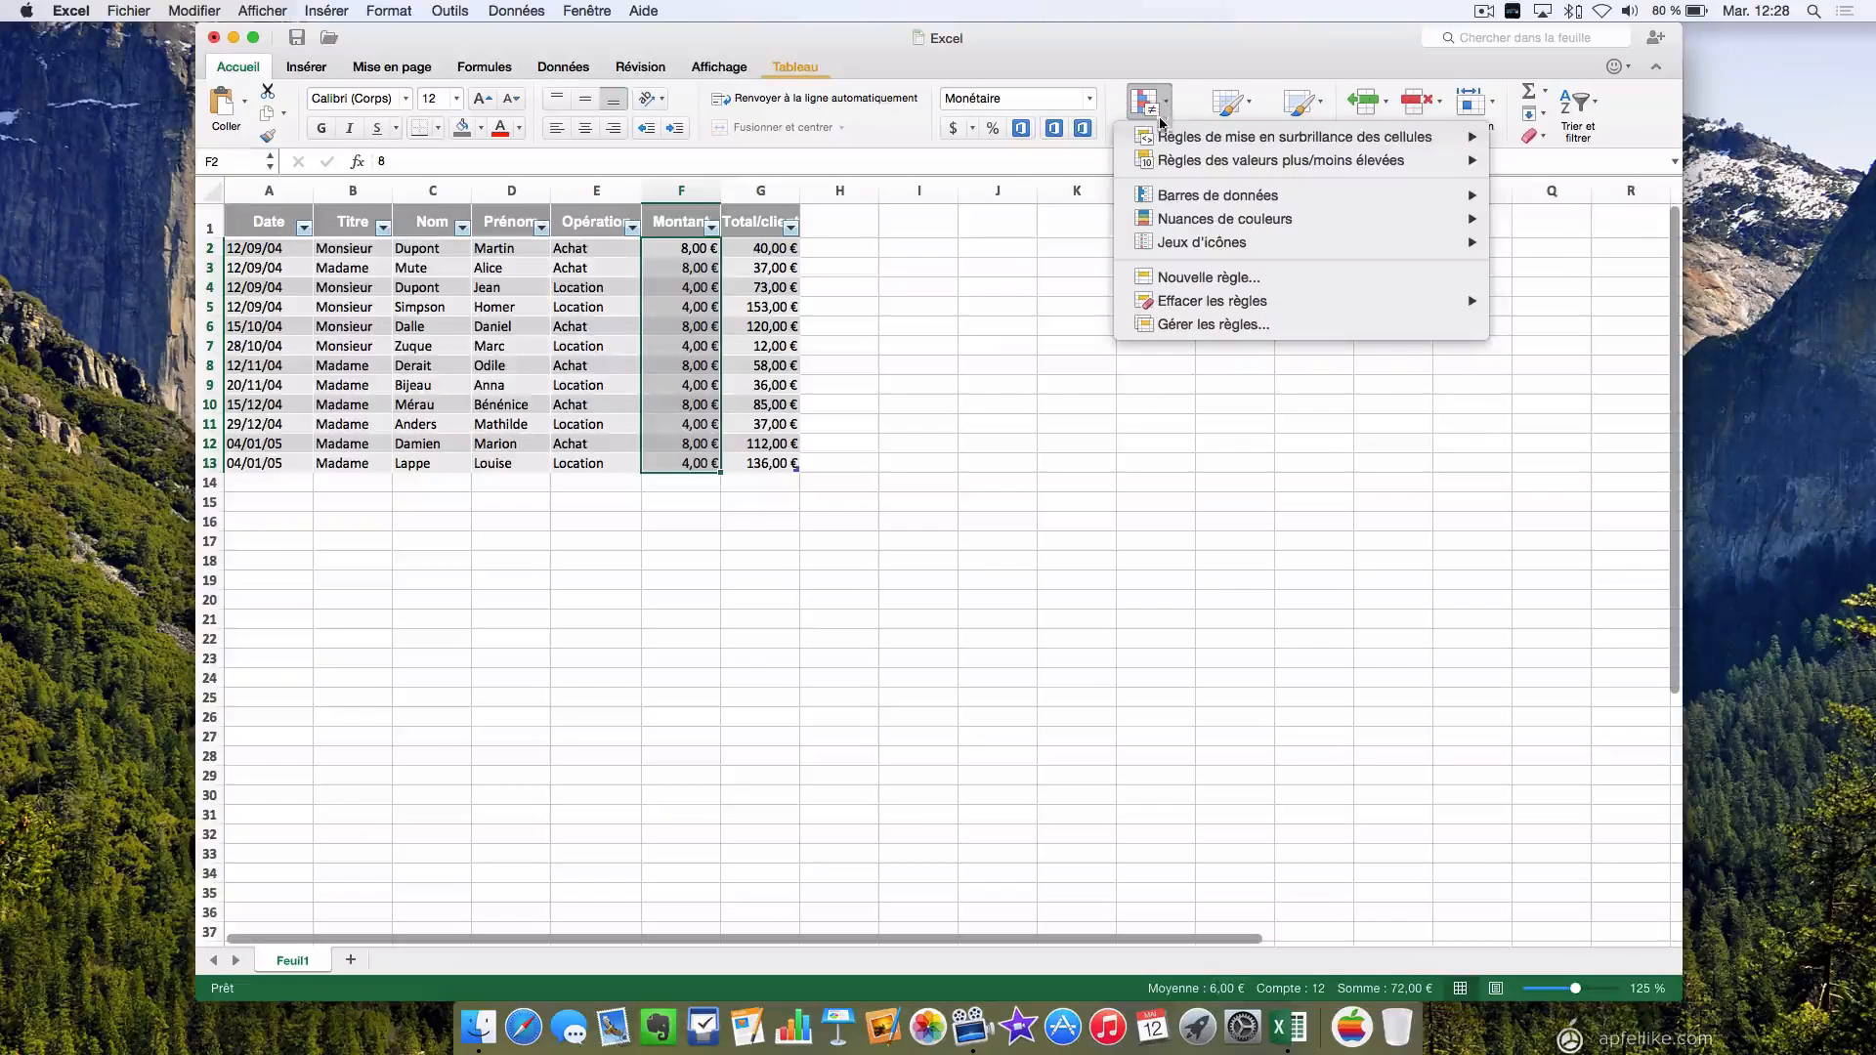
mouse_move(1178, 142)
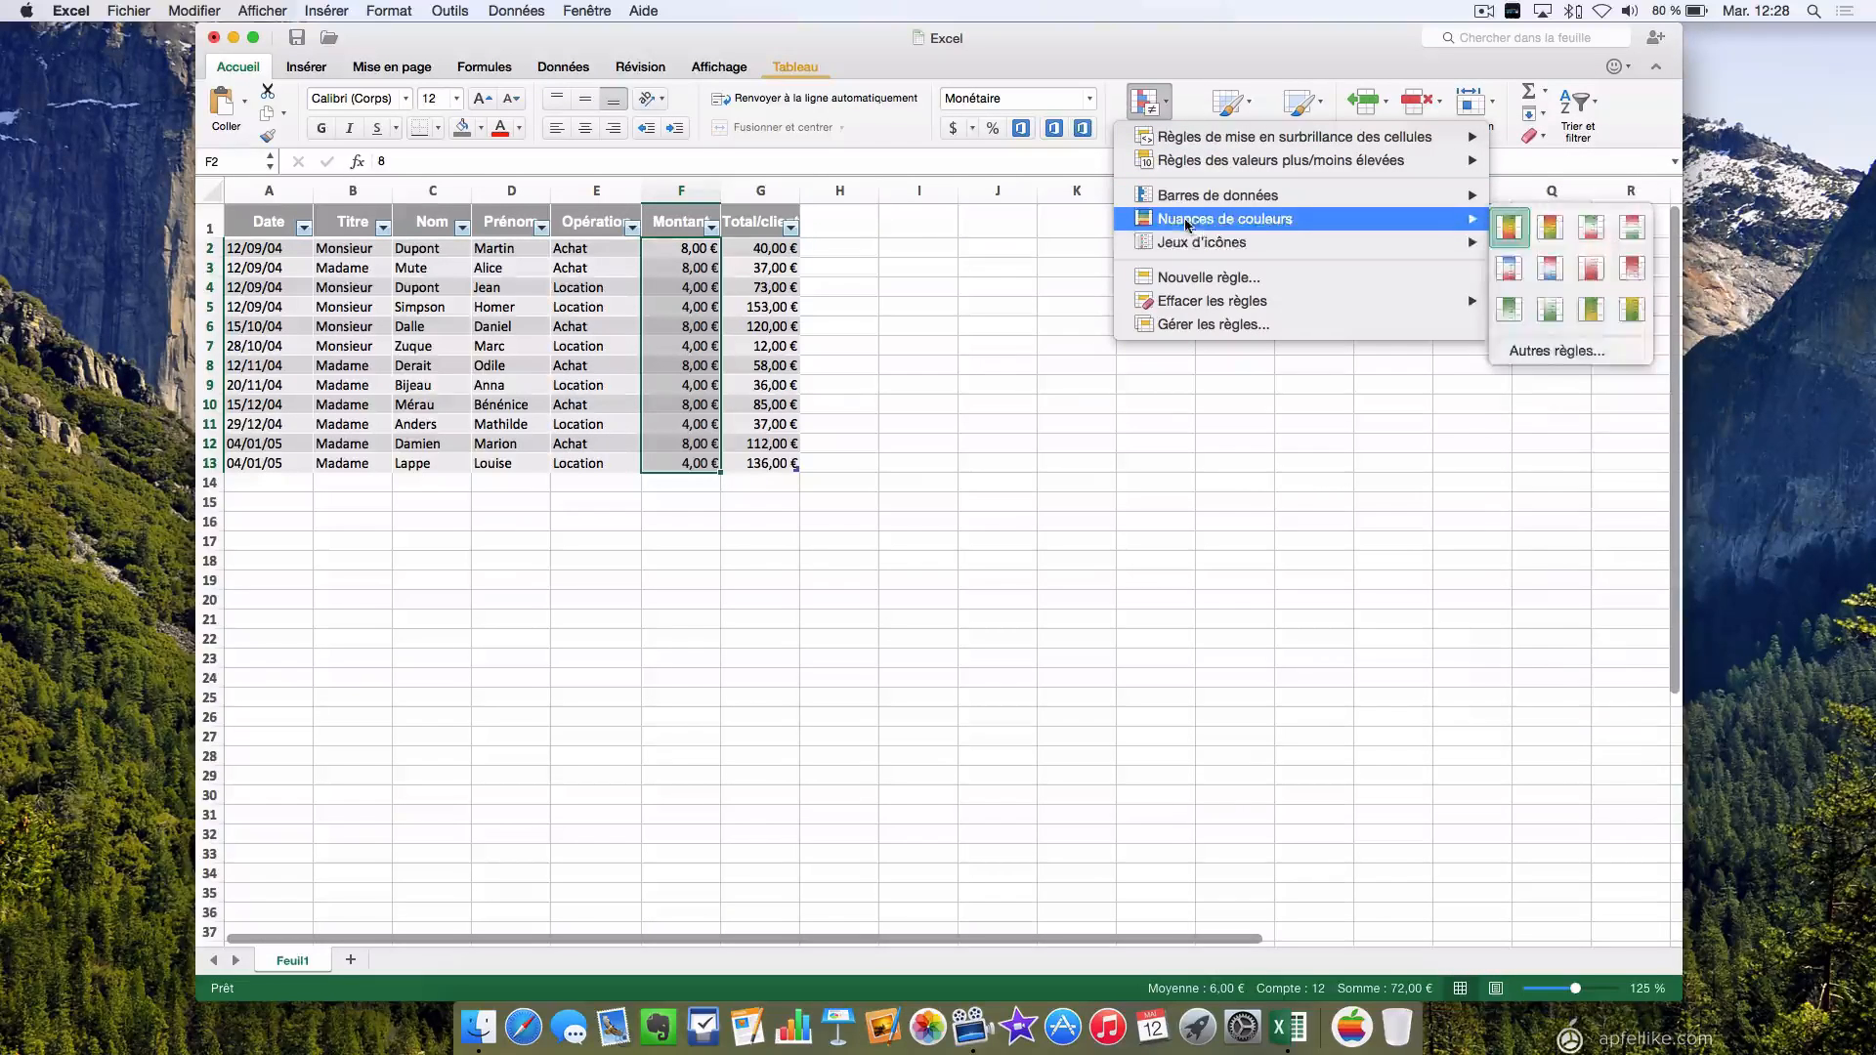
mouse_move(1188, 243)
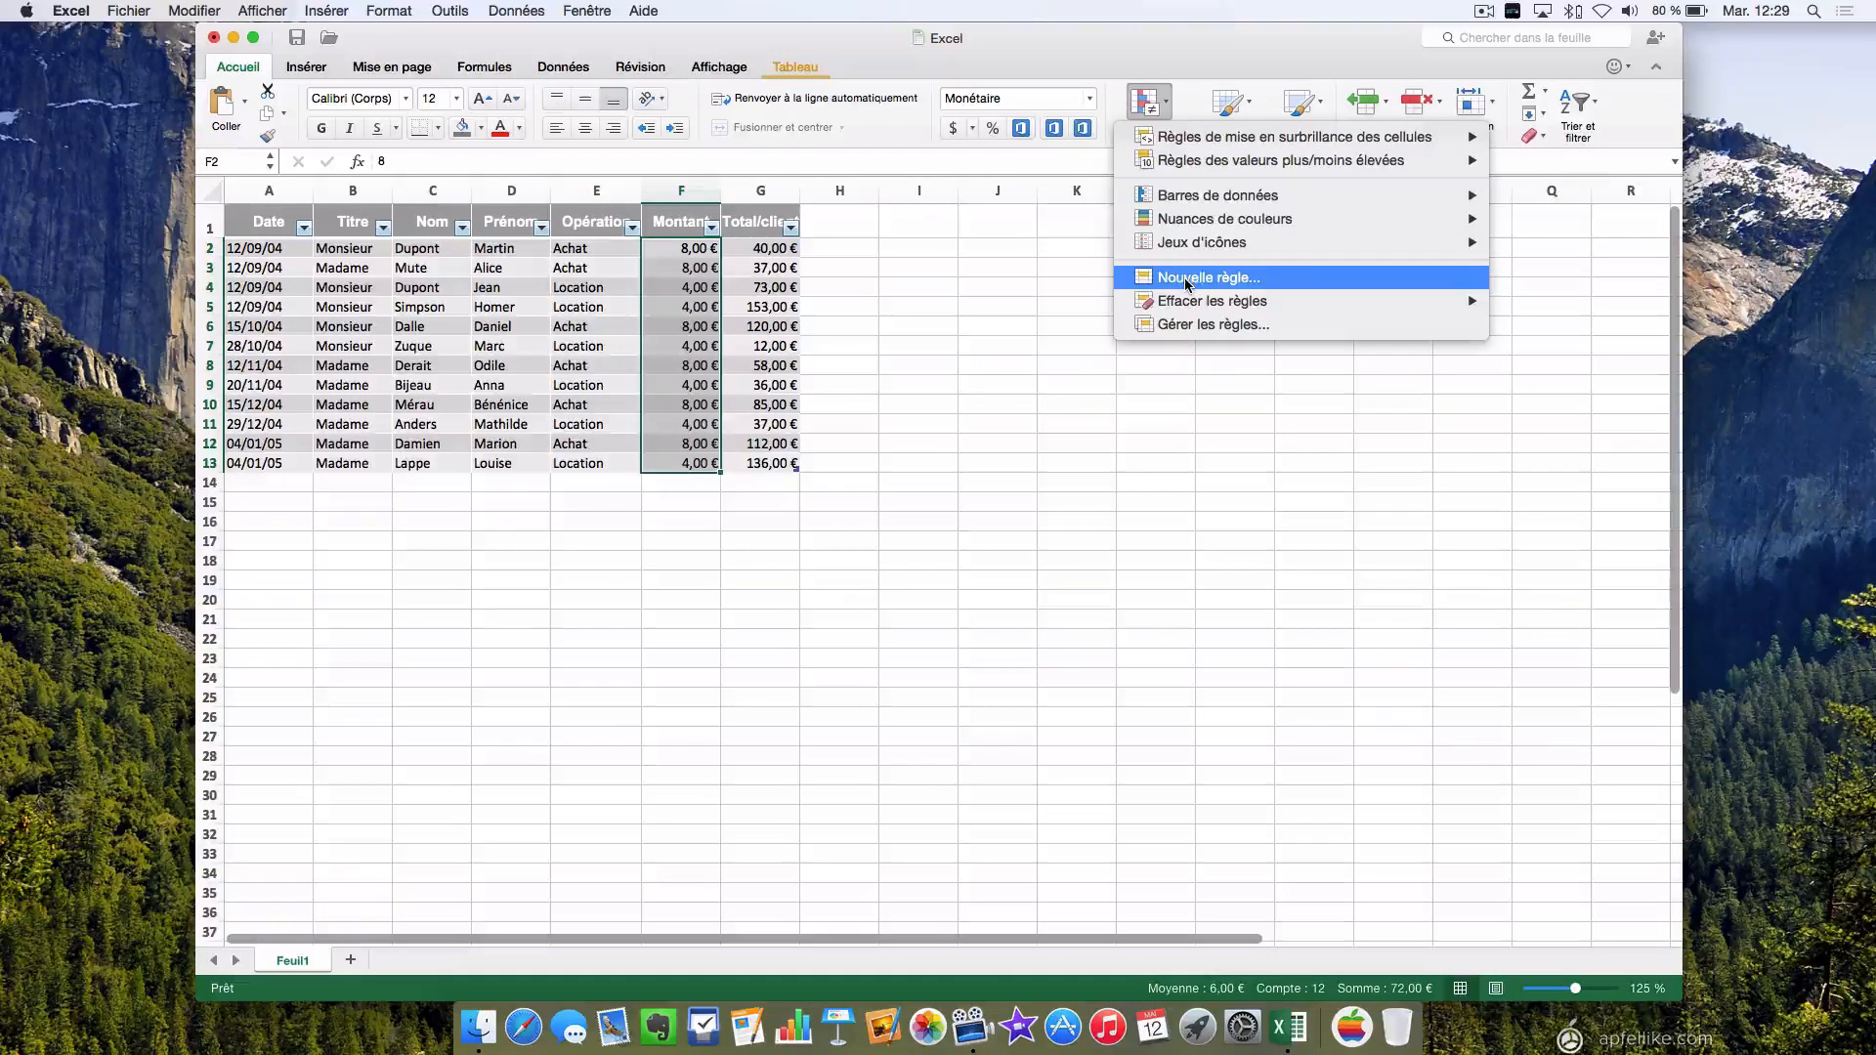
mouse_move(1205, 305)
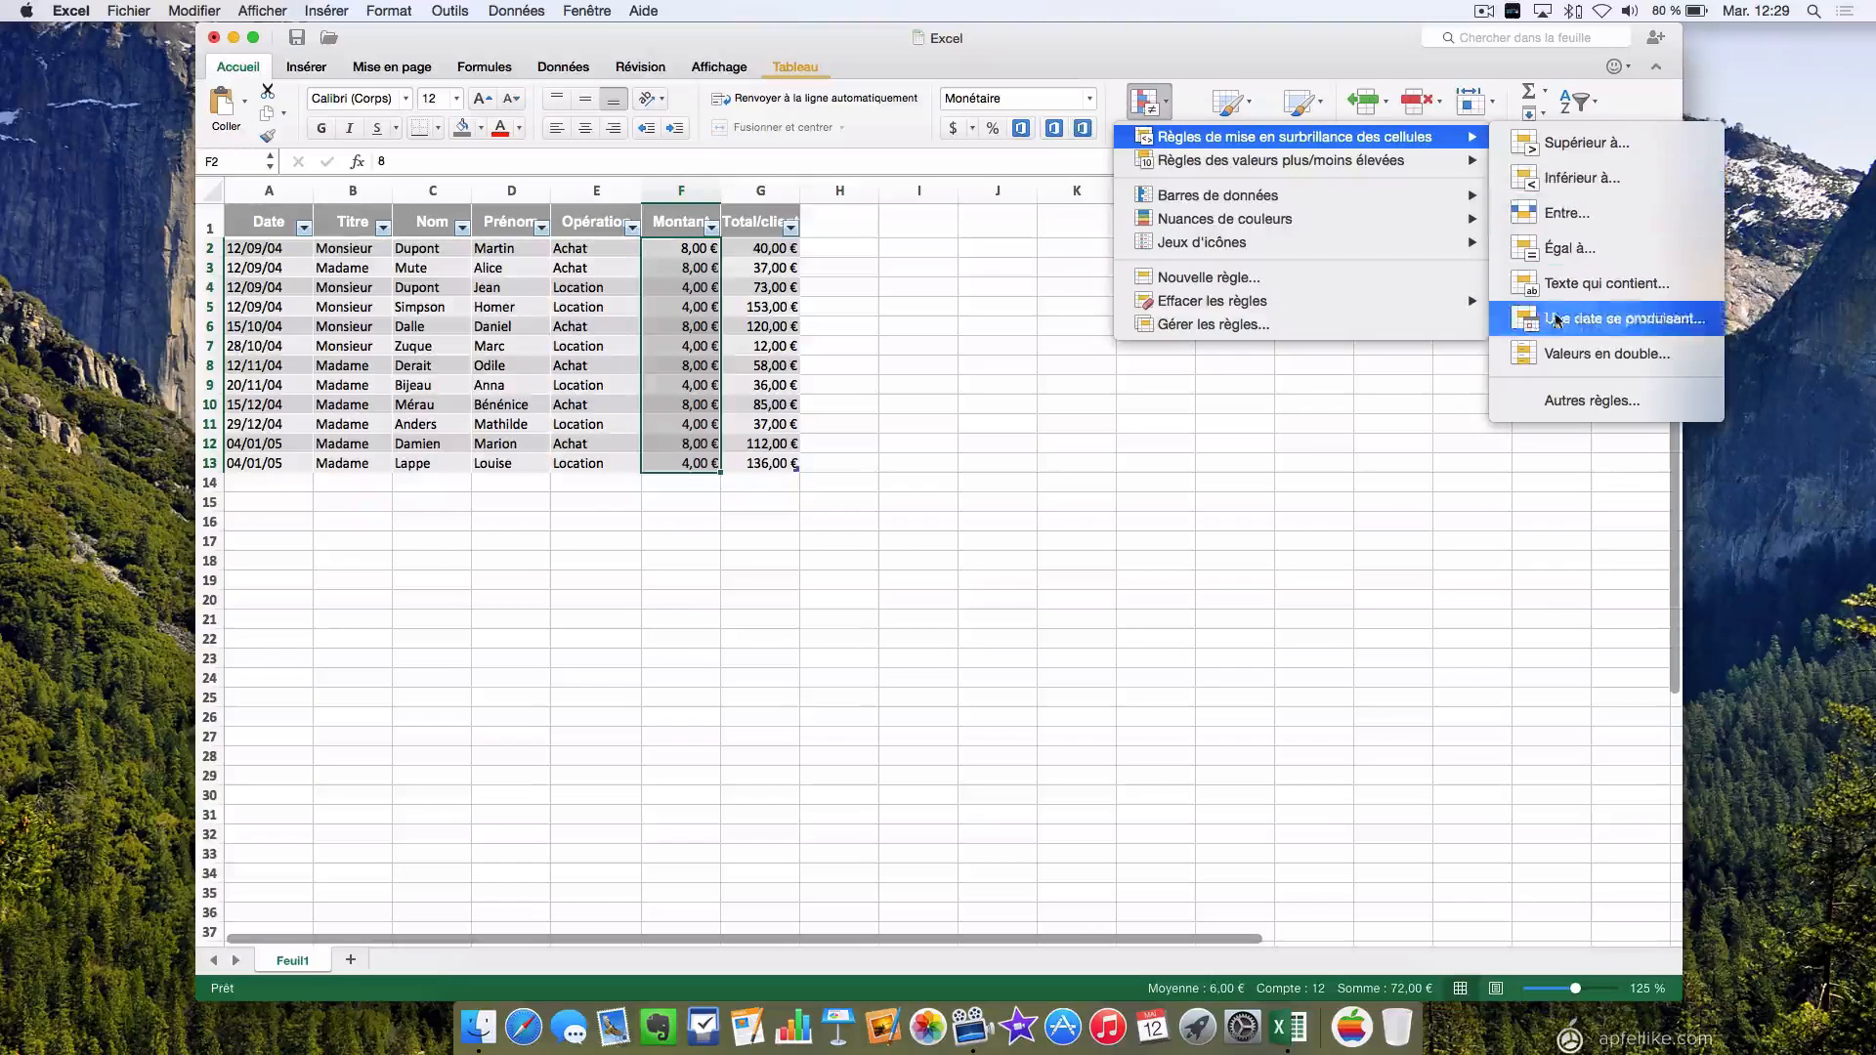
mouse_move(1367, 167)
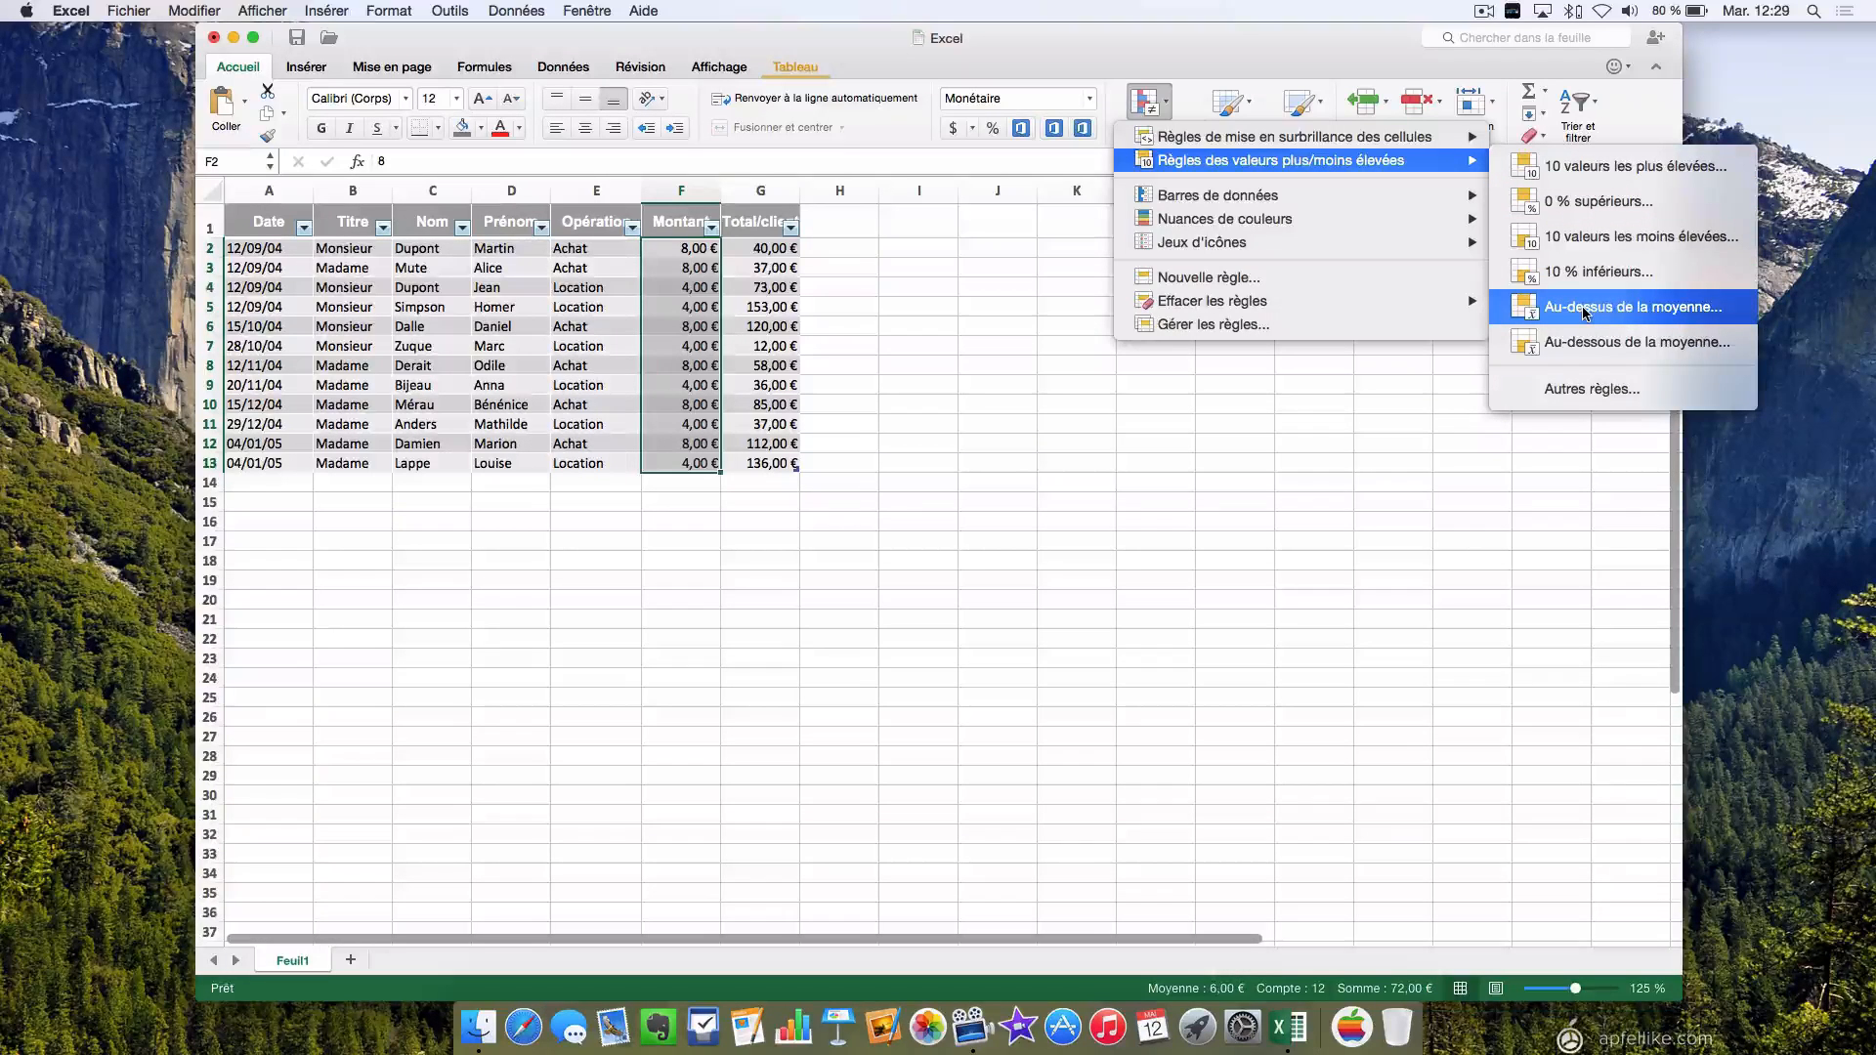
mouse_move(1452, 198)
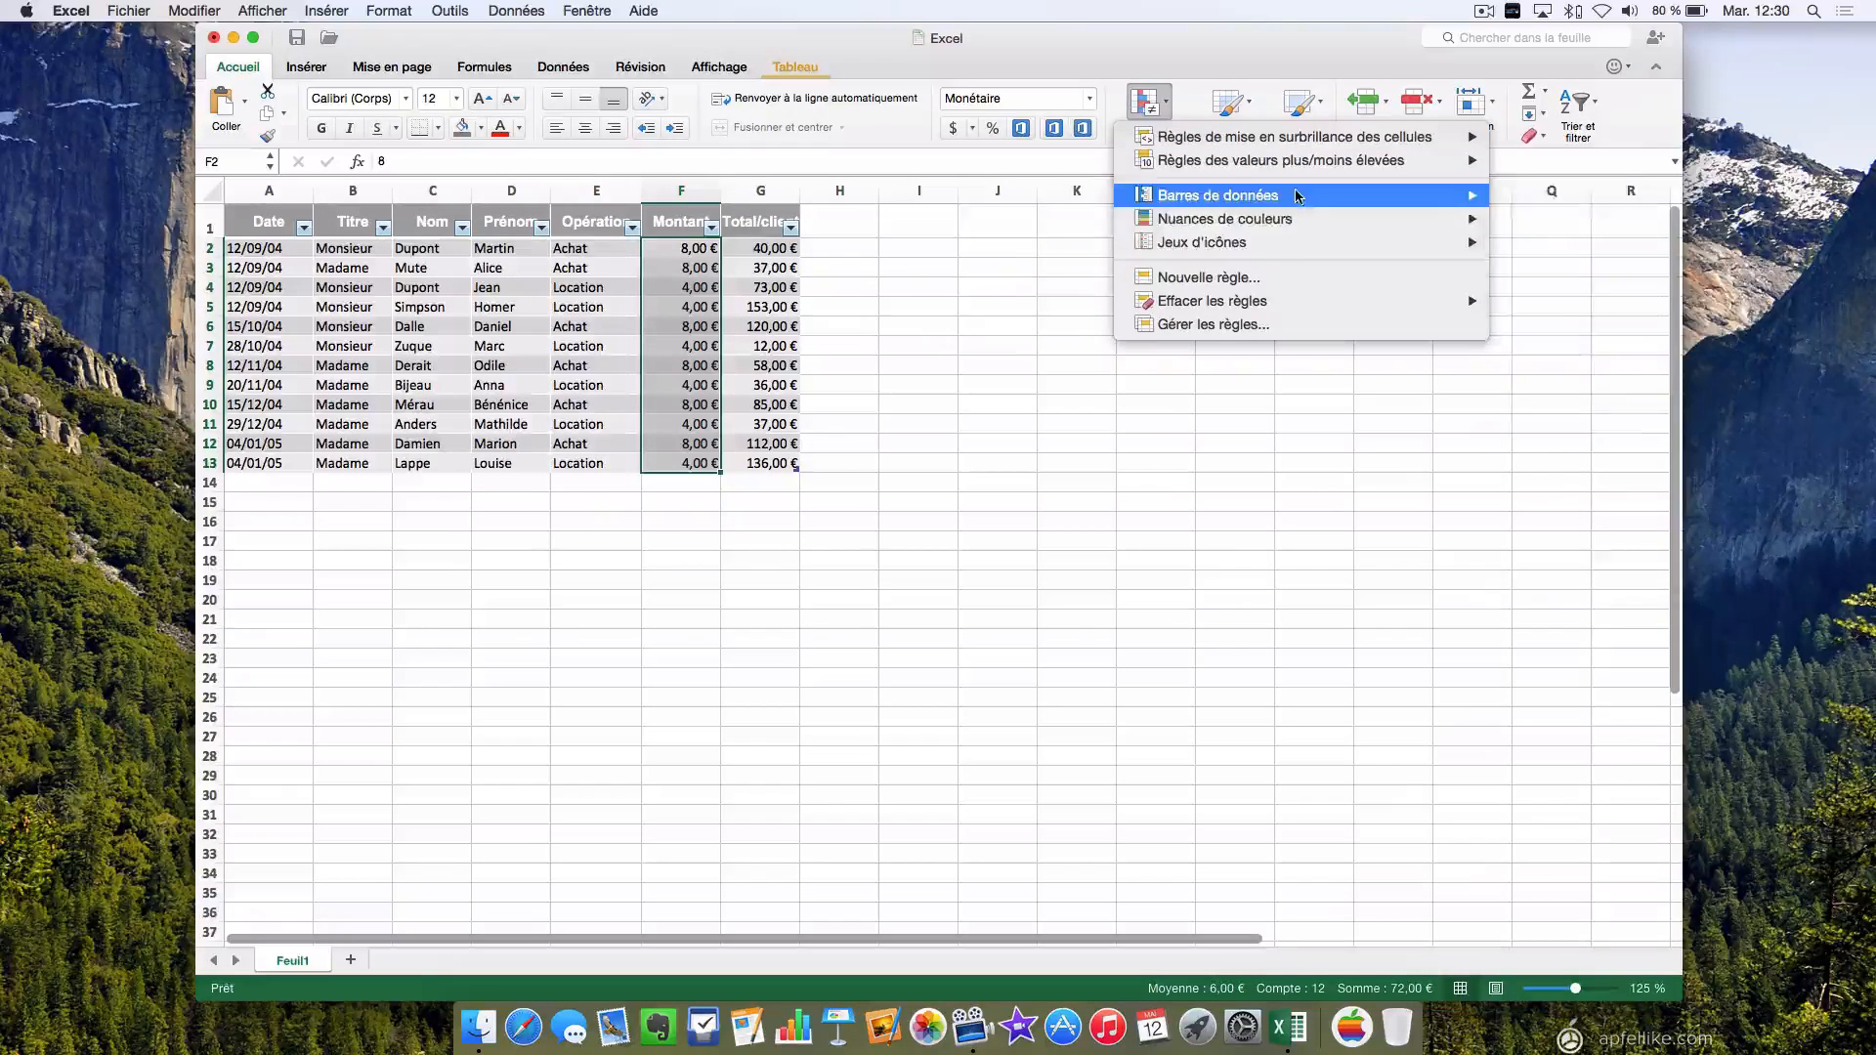
click(1259, 278)
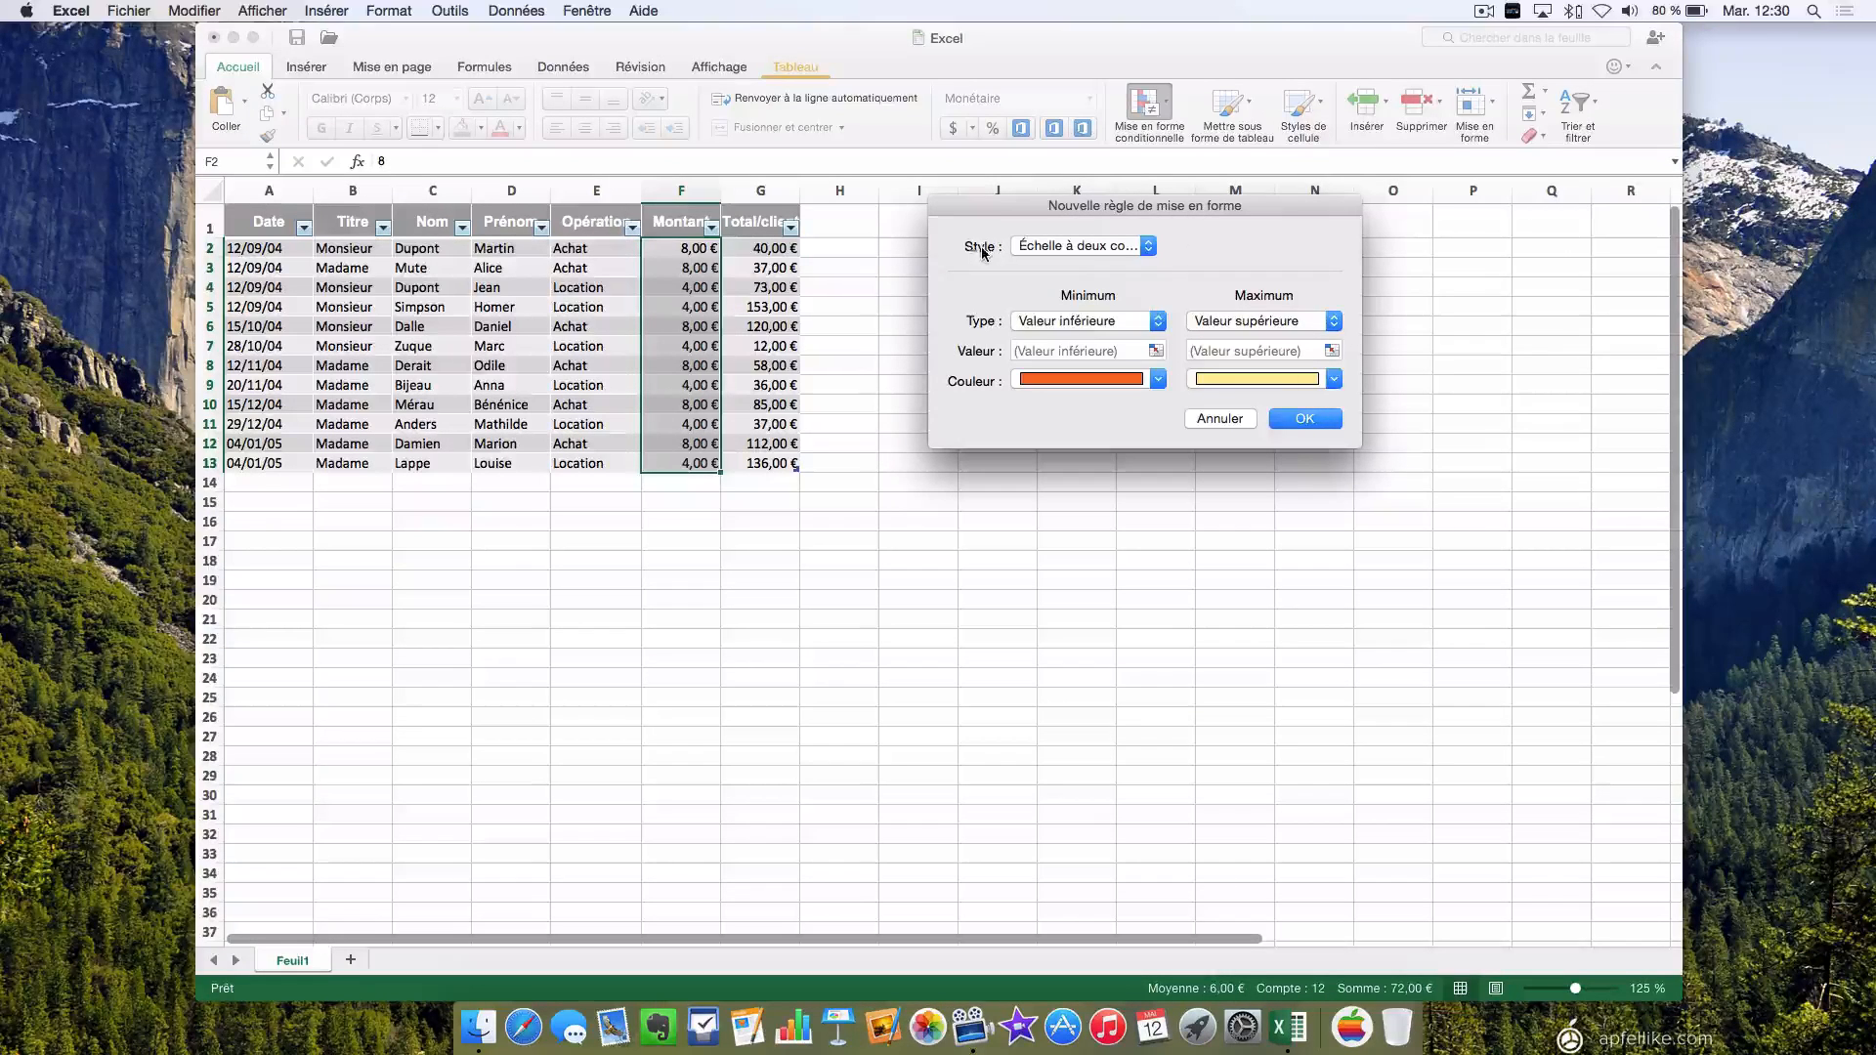
click(1148, 249)
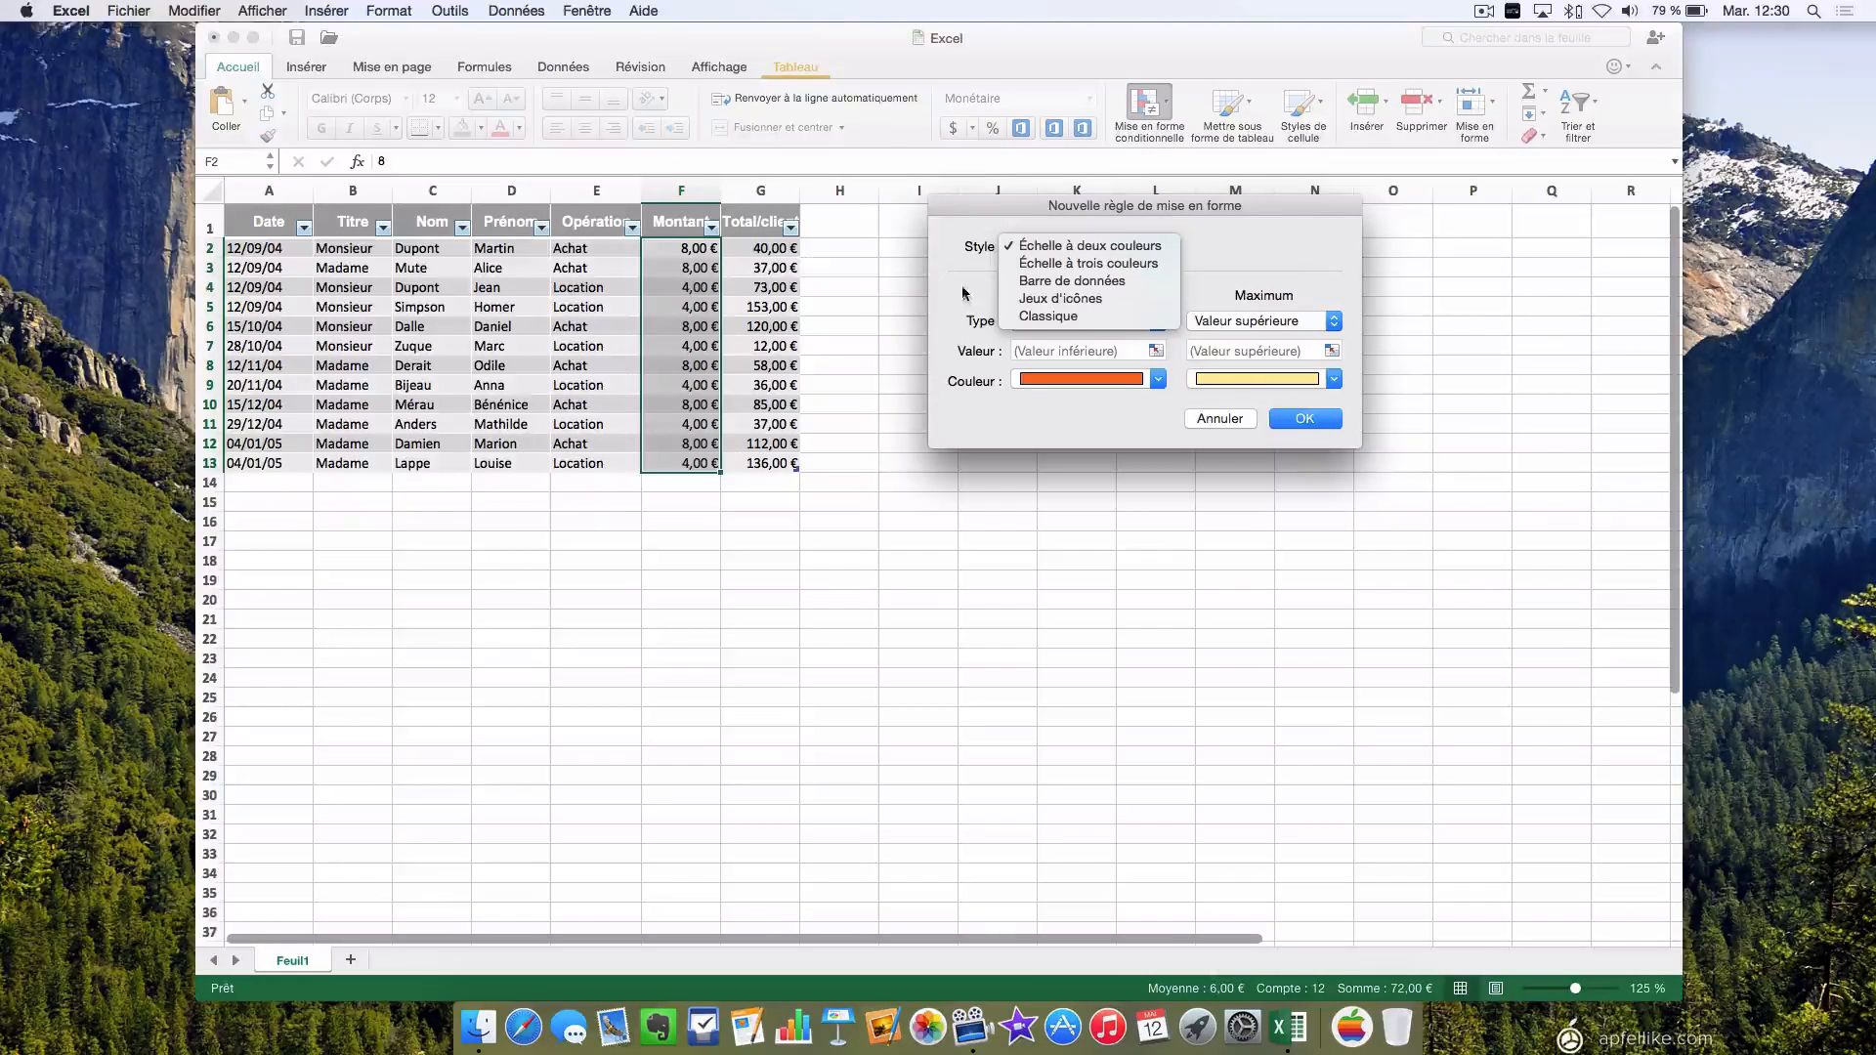
click(1110, 314)
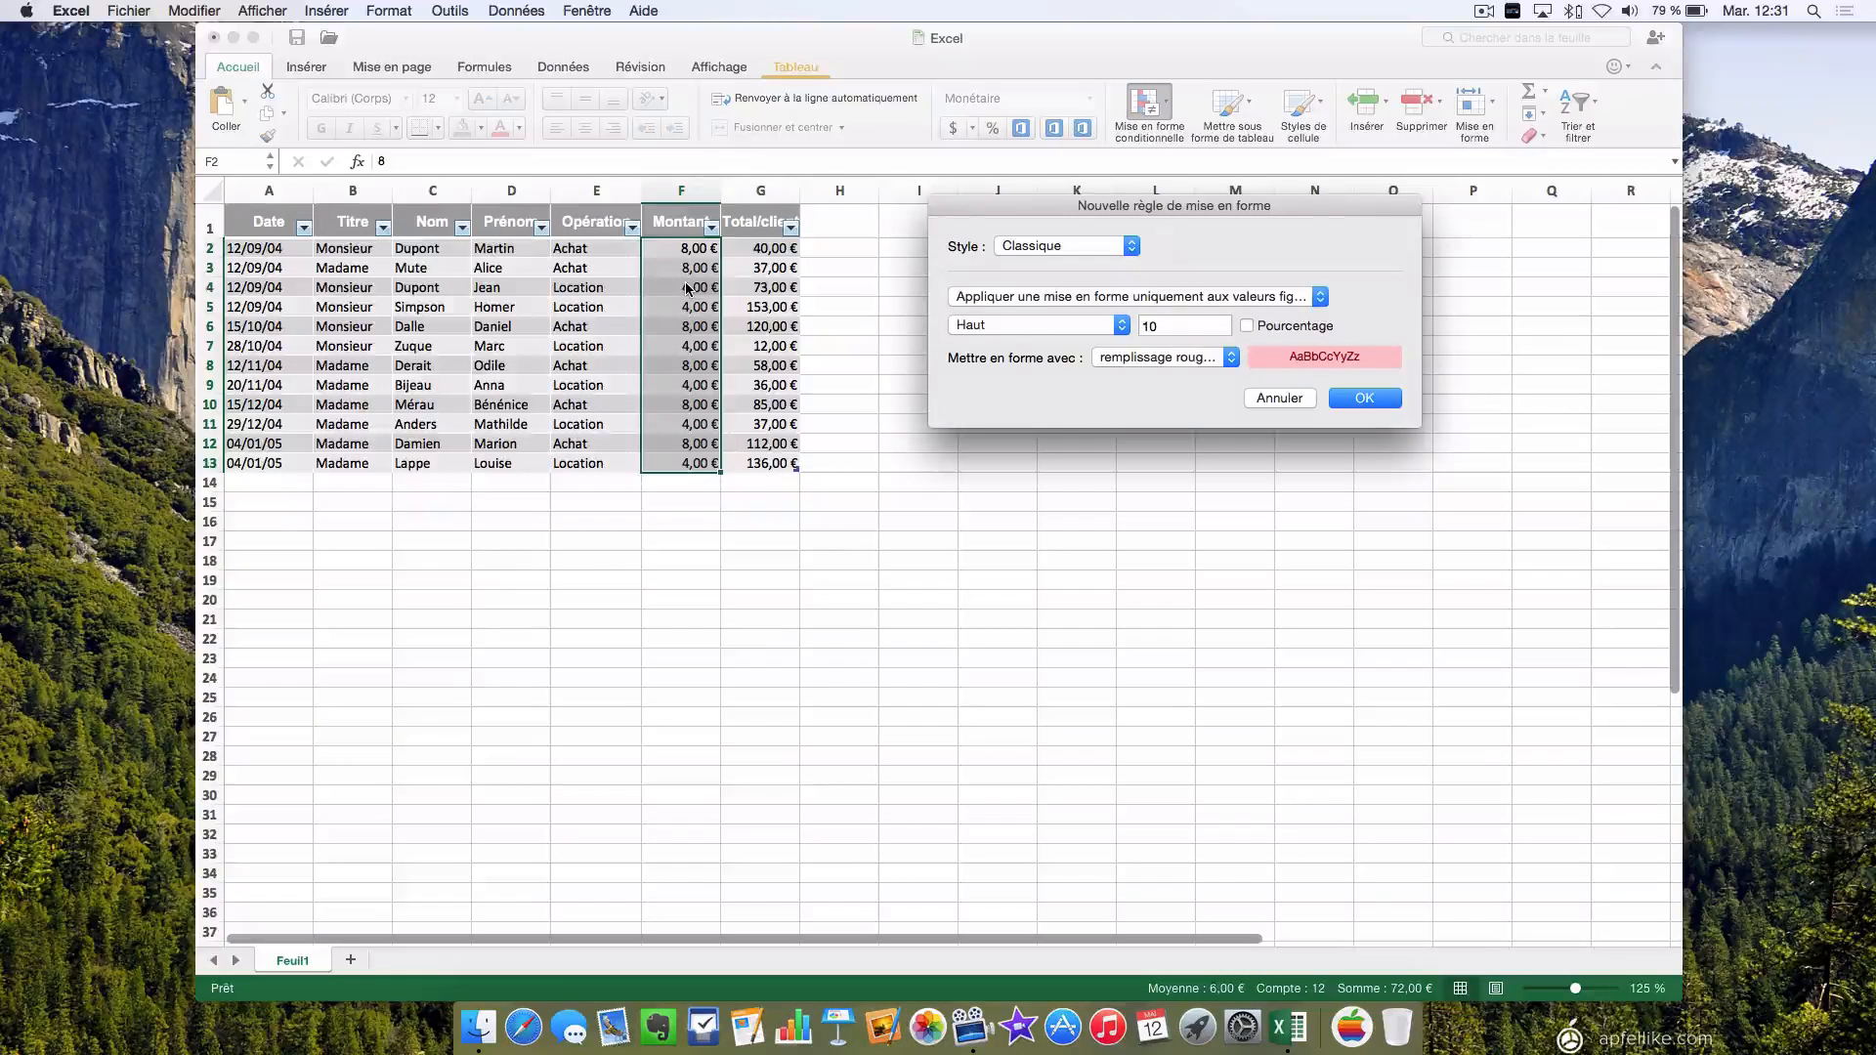
Set the rule to format only cells containing a cell value equal to (égale à) 8.
click(1326, 302)
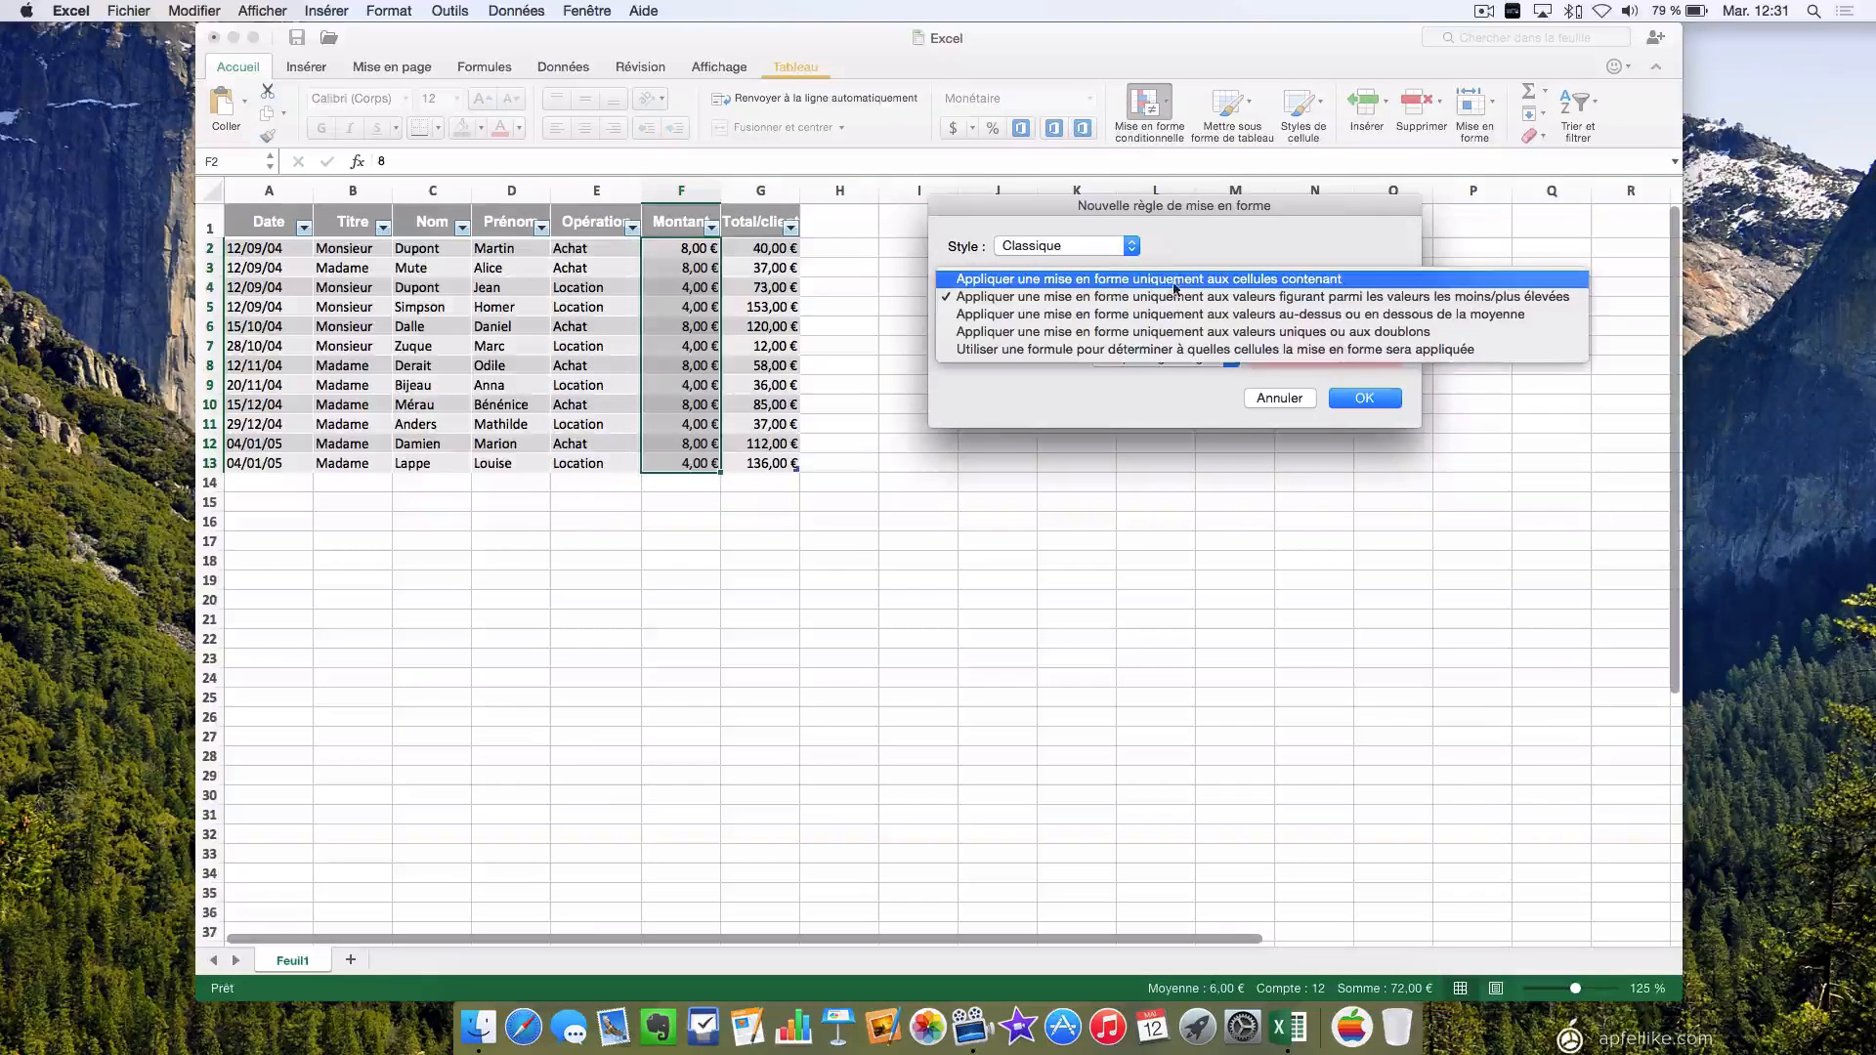
click(1321, 282)
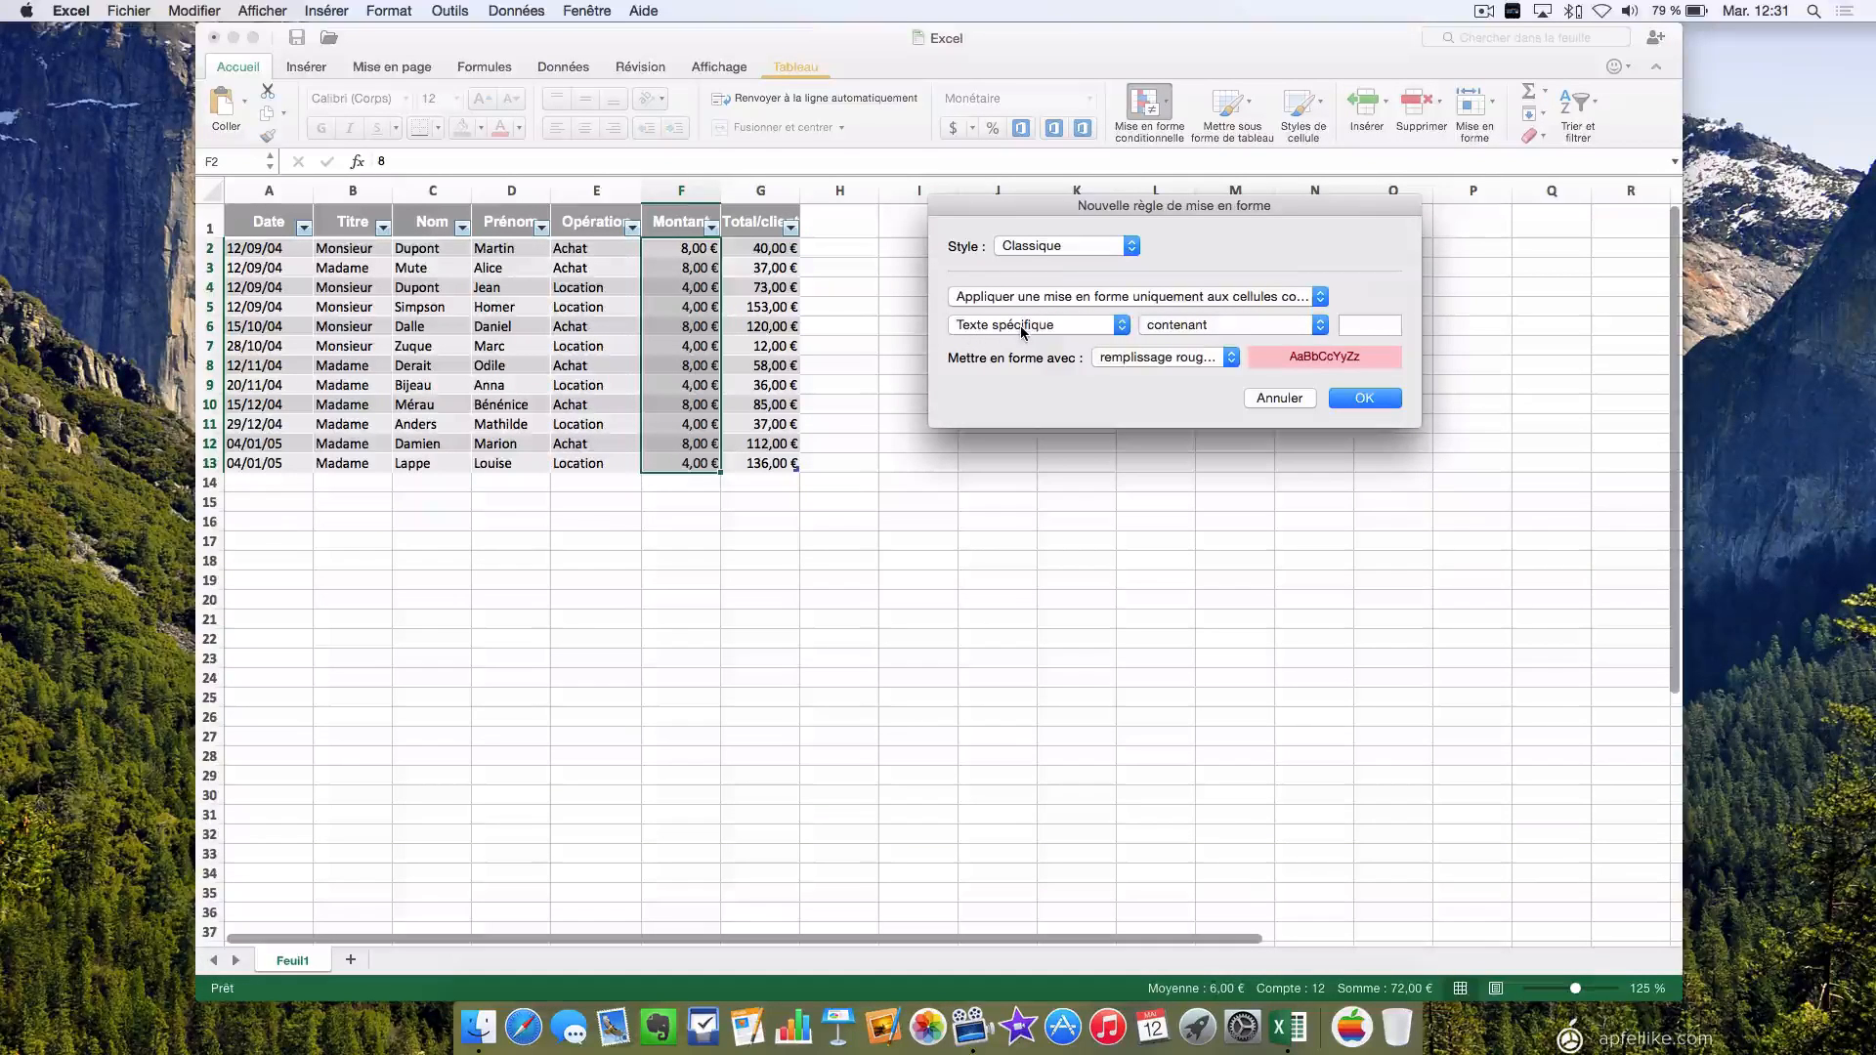
click(1095, 326)
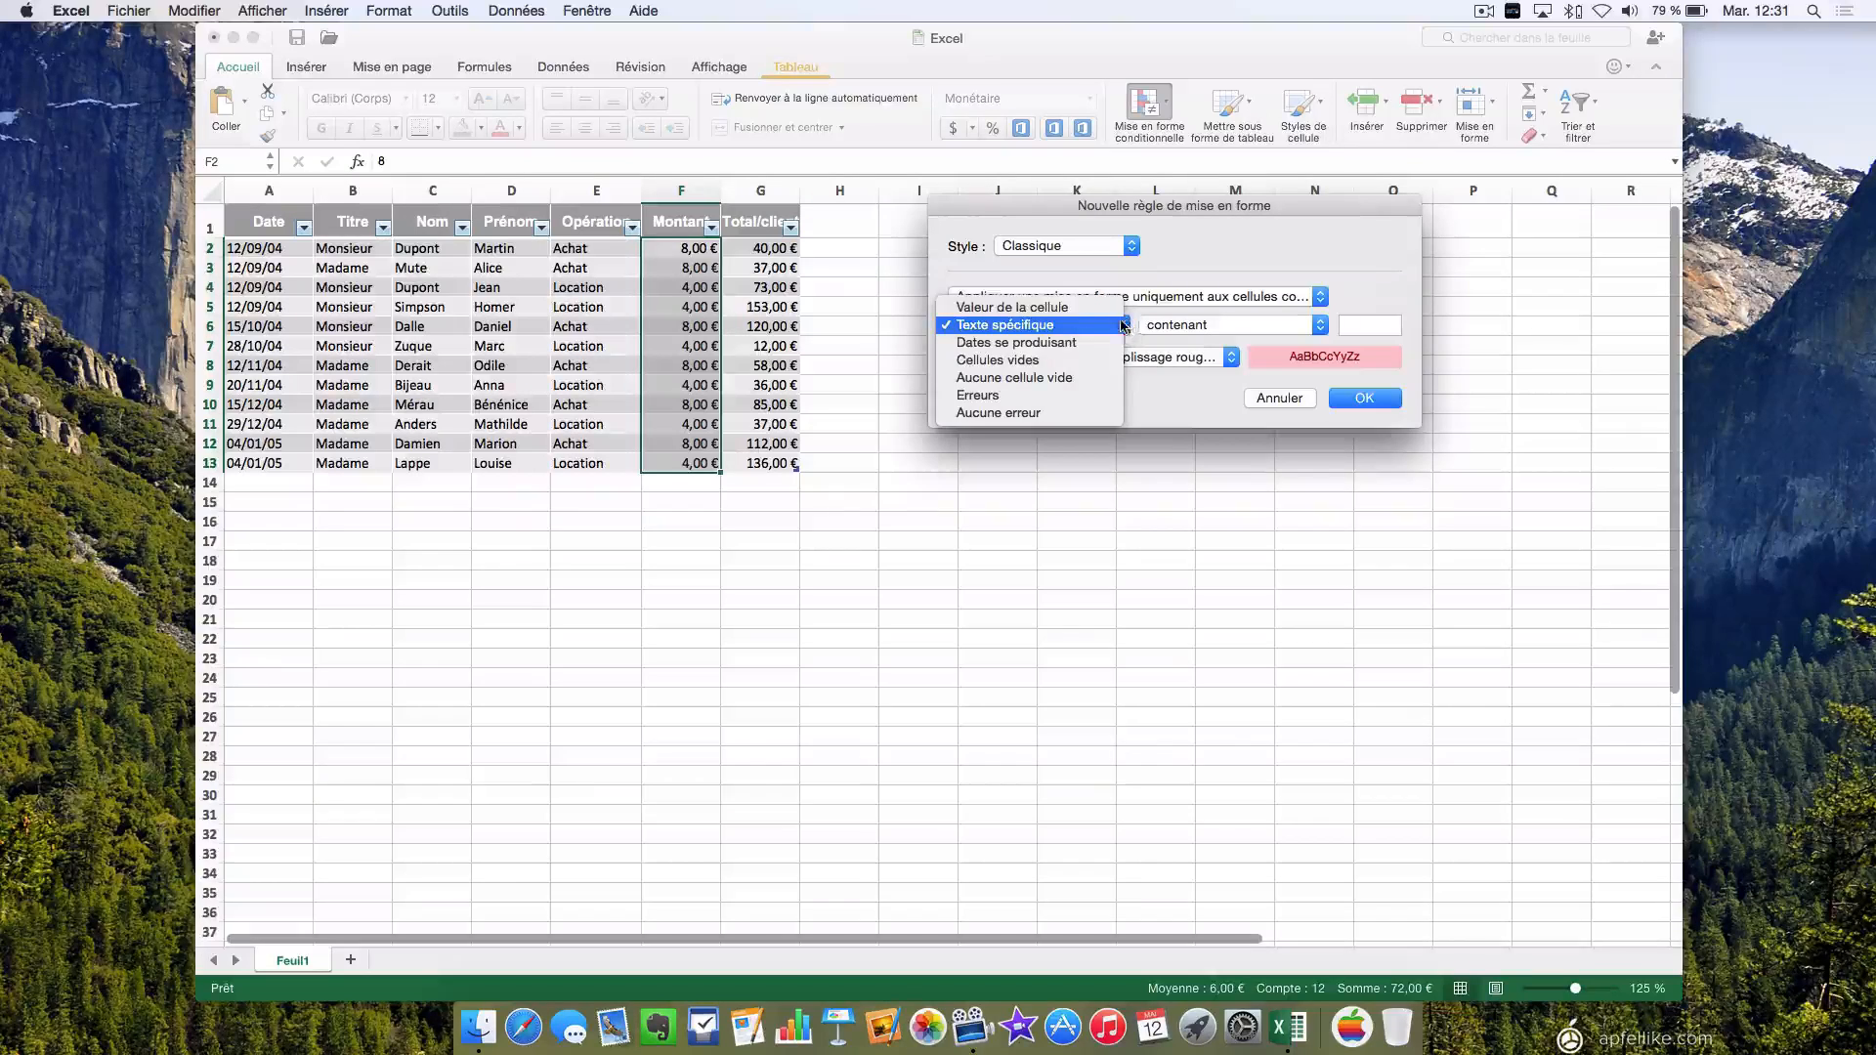
click(1065, 309)
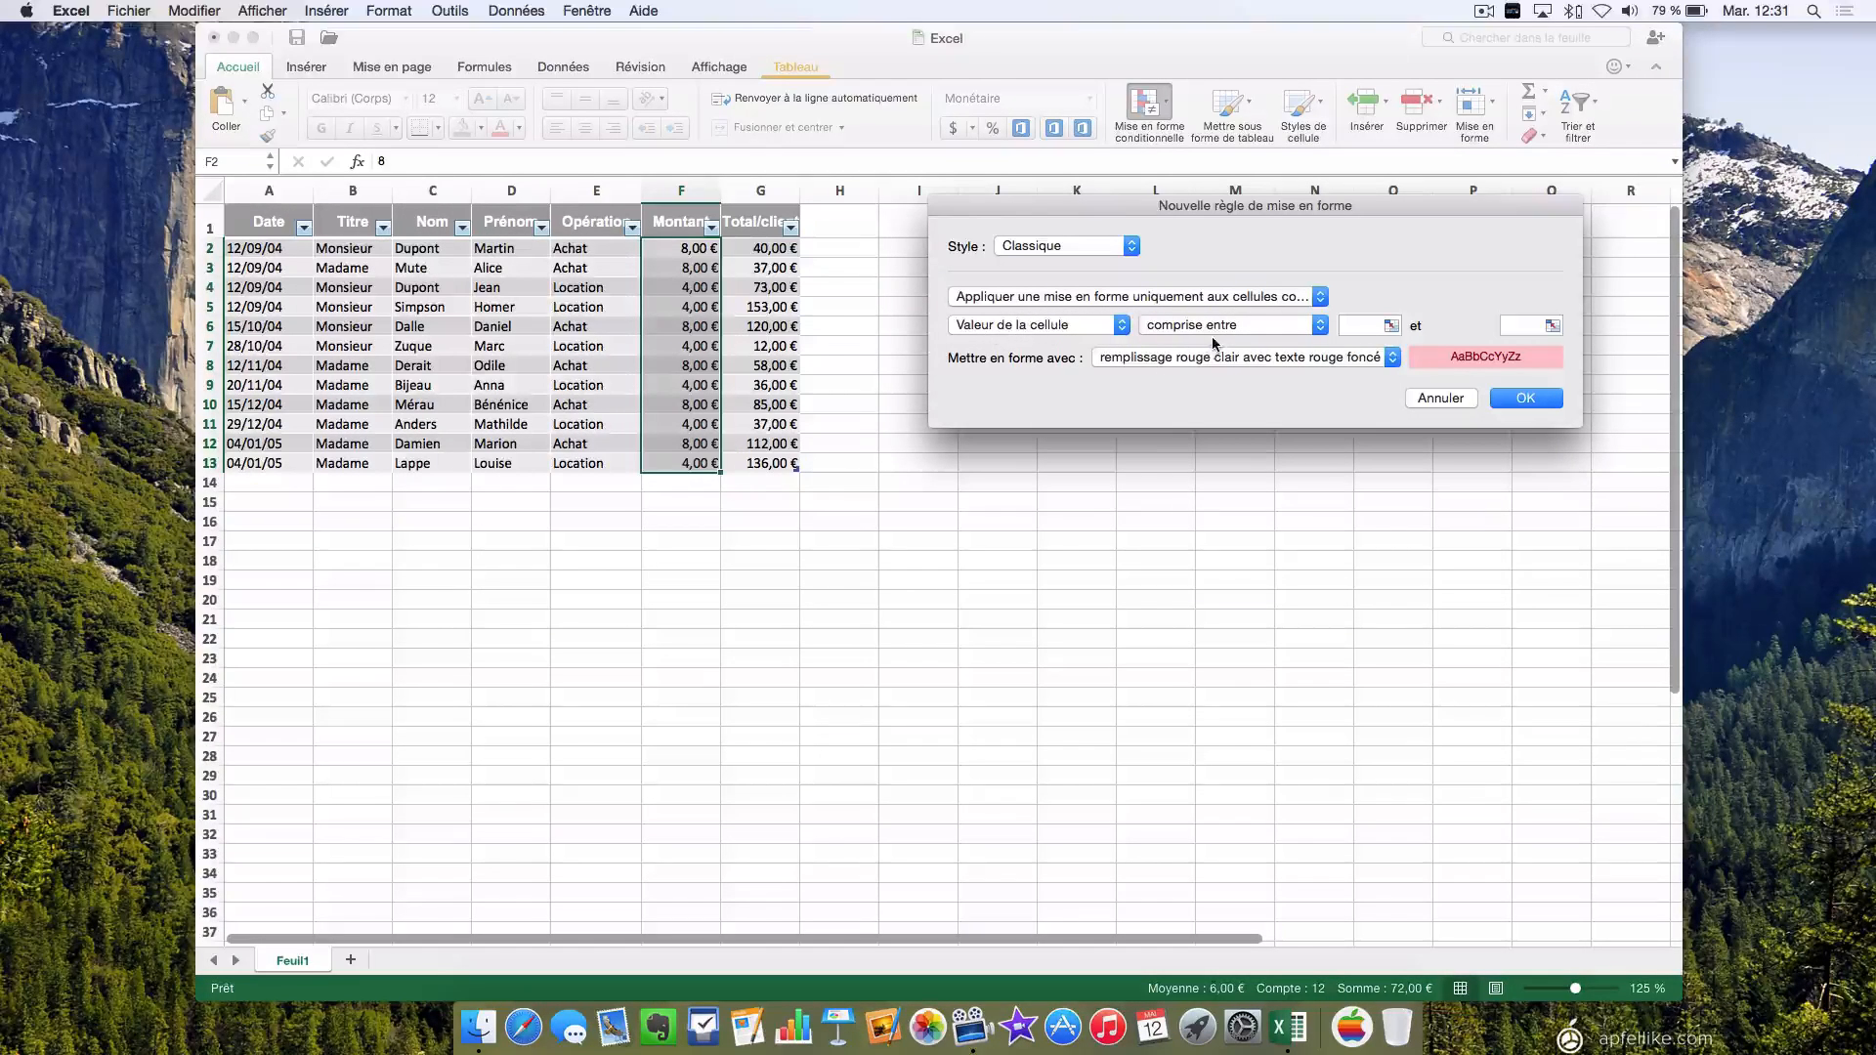
click(1321, 330)
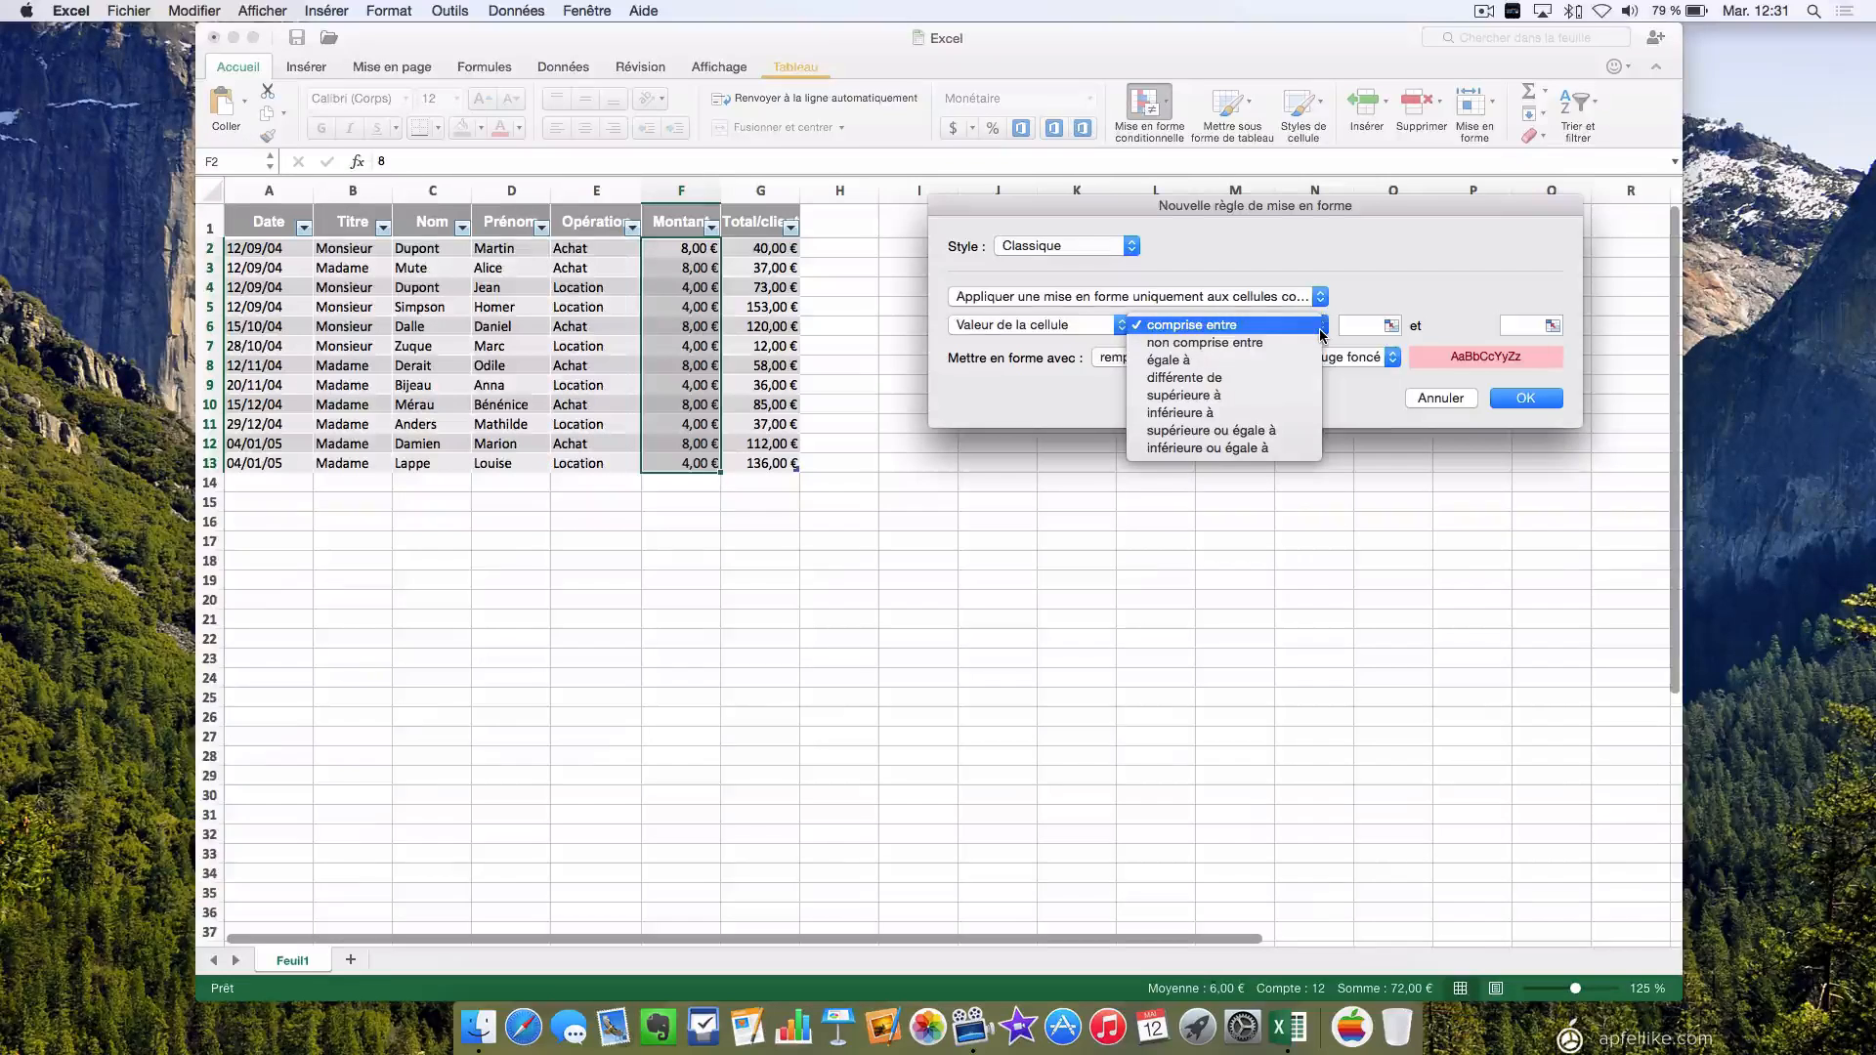
click(1229, 360)
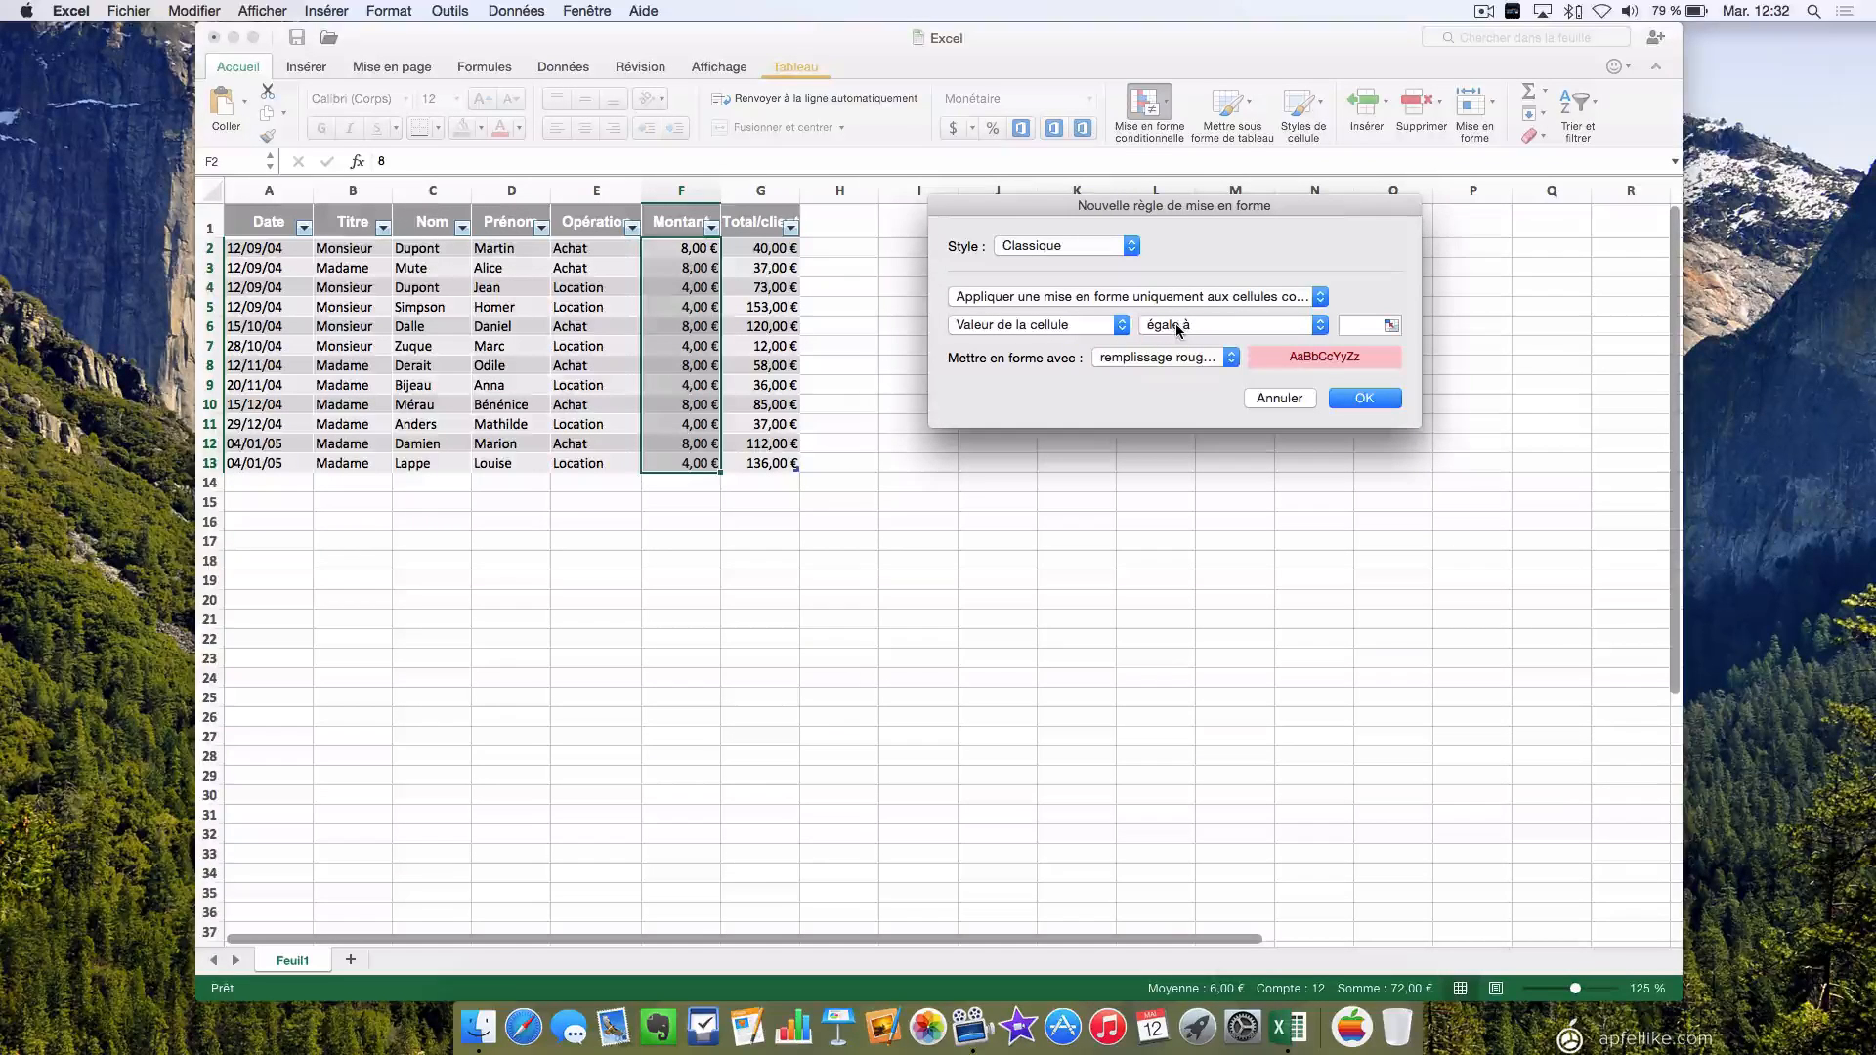
click(1353, 325)
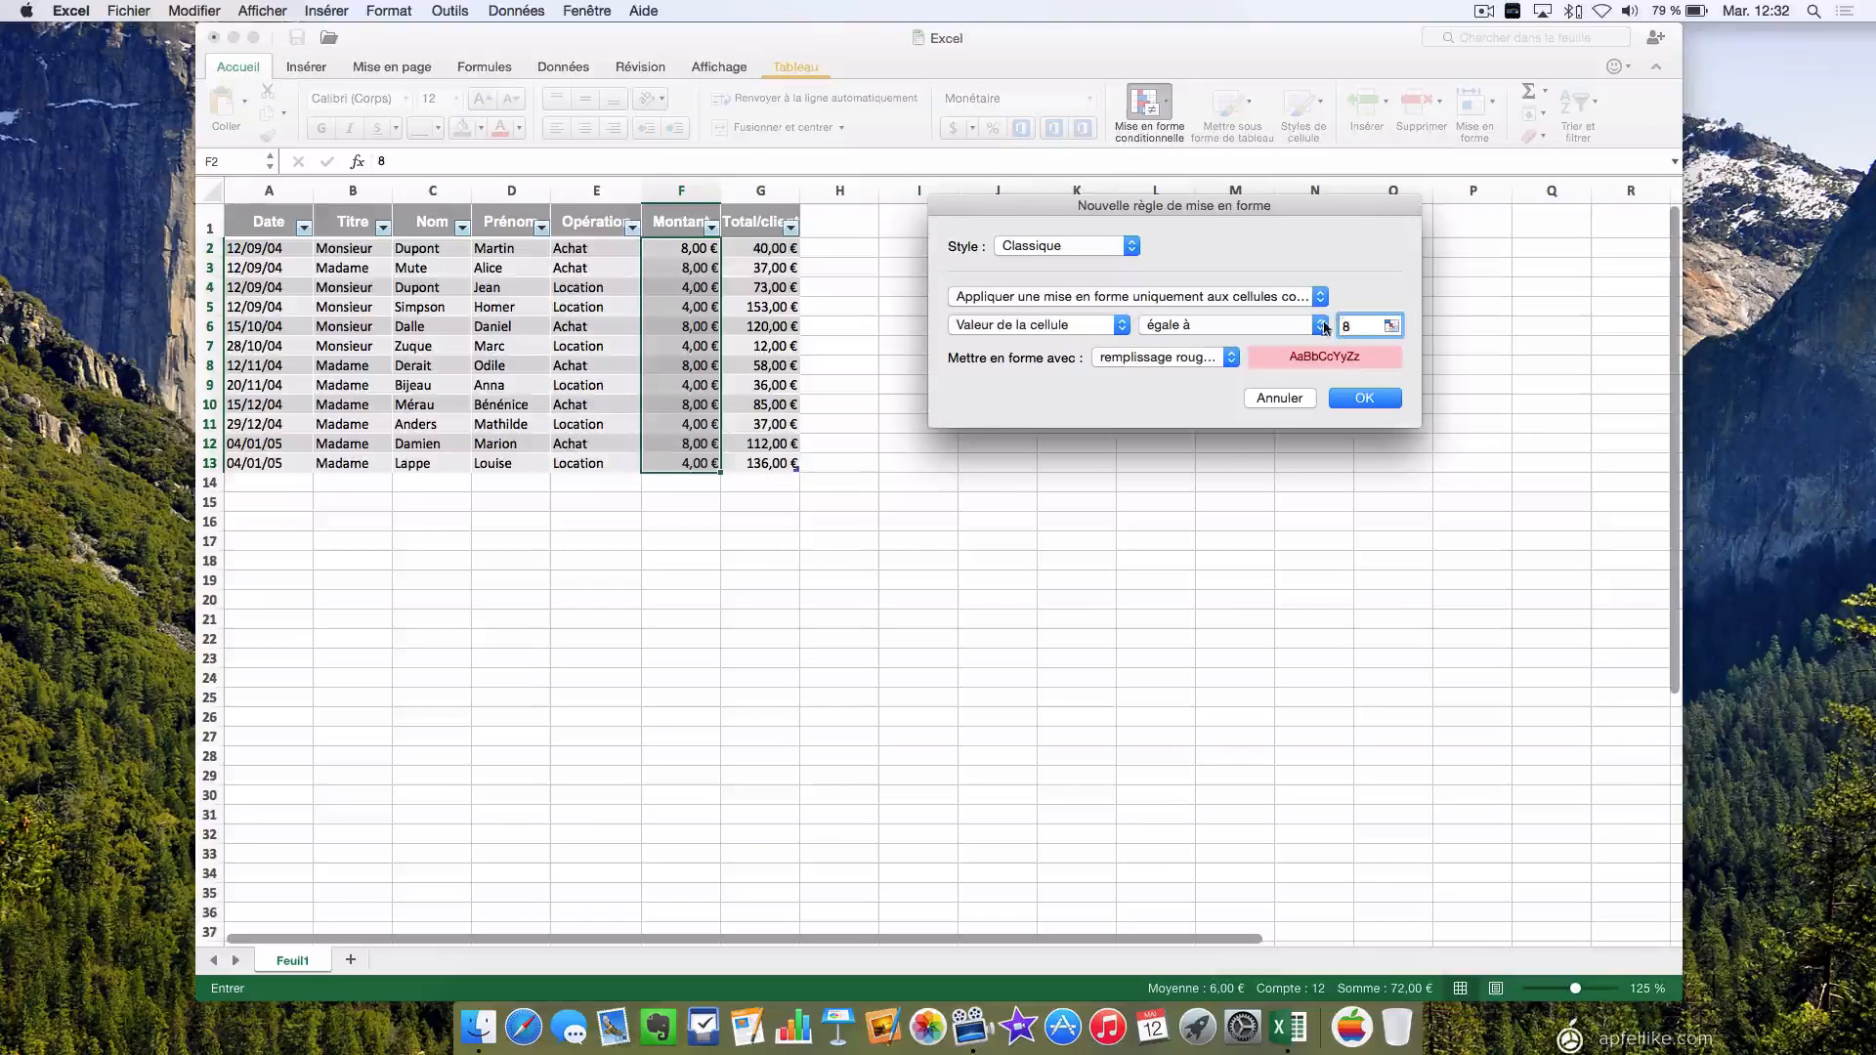
Choose a custom format for the rule and set its font colour to the darkest theme green.
click(1223, 360)
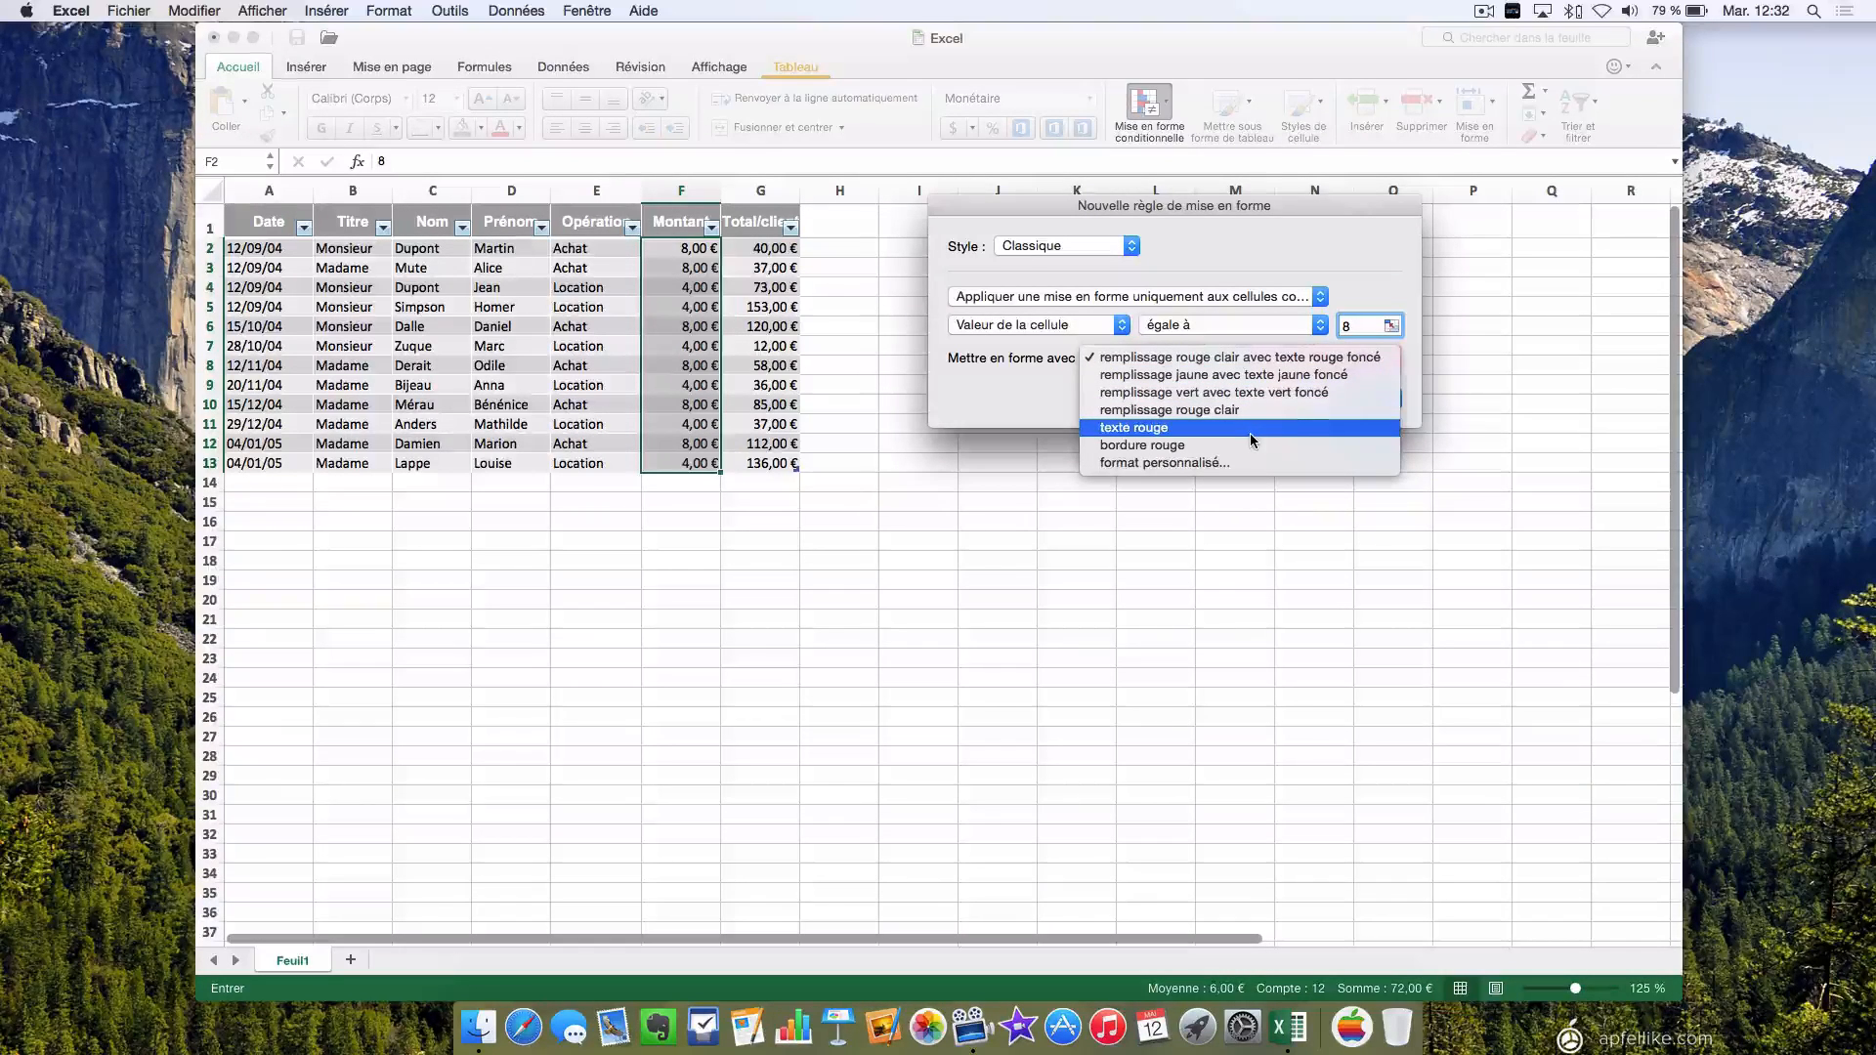
click(1142, 461)
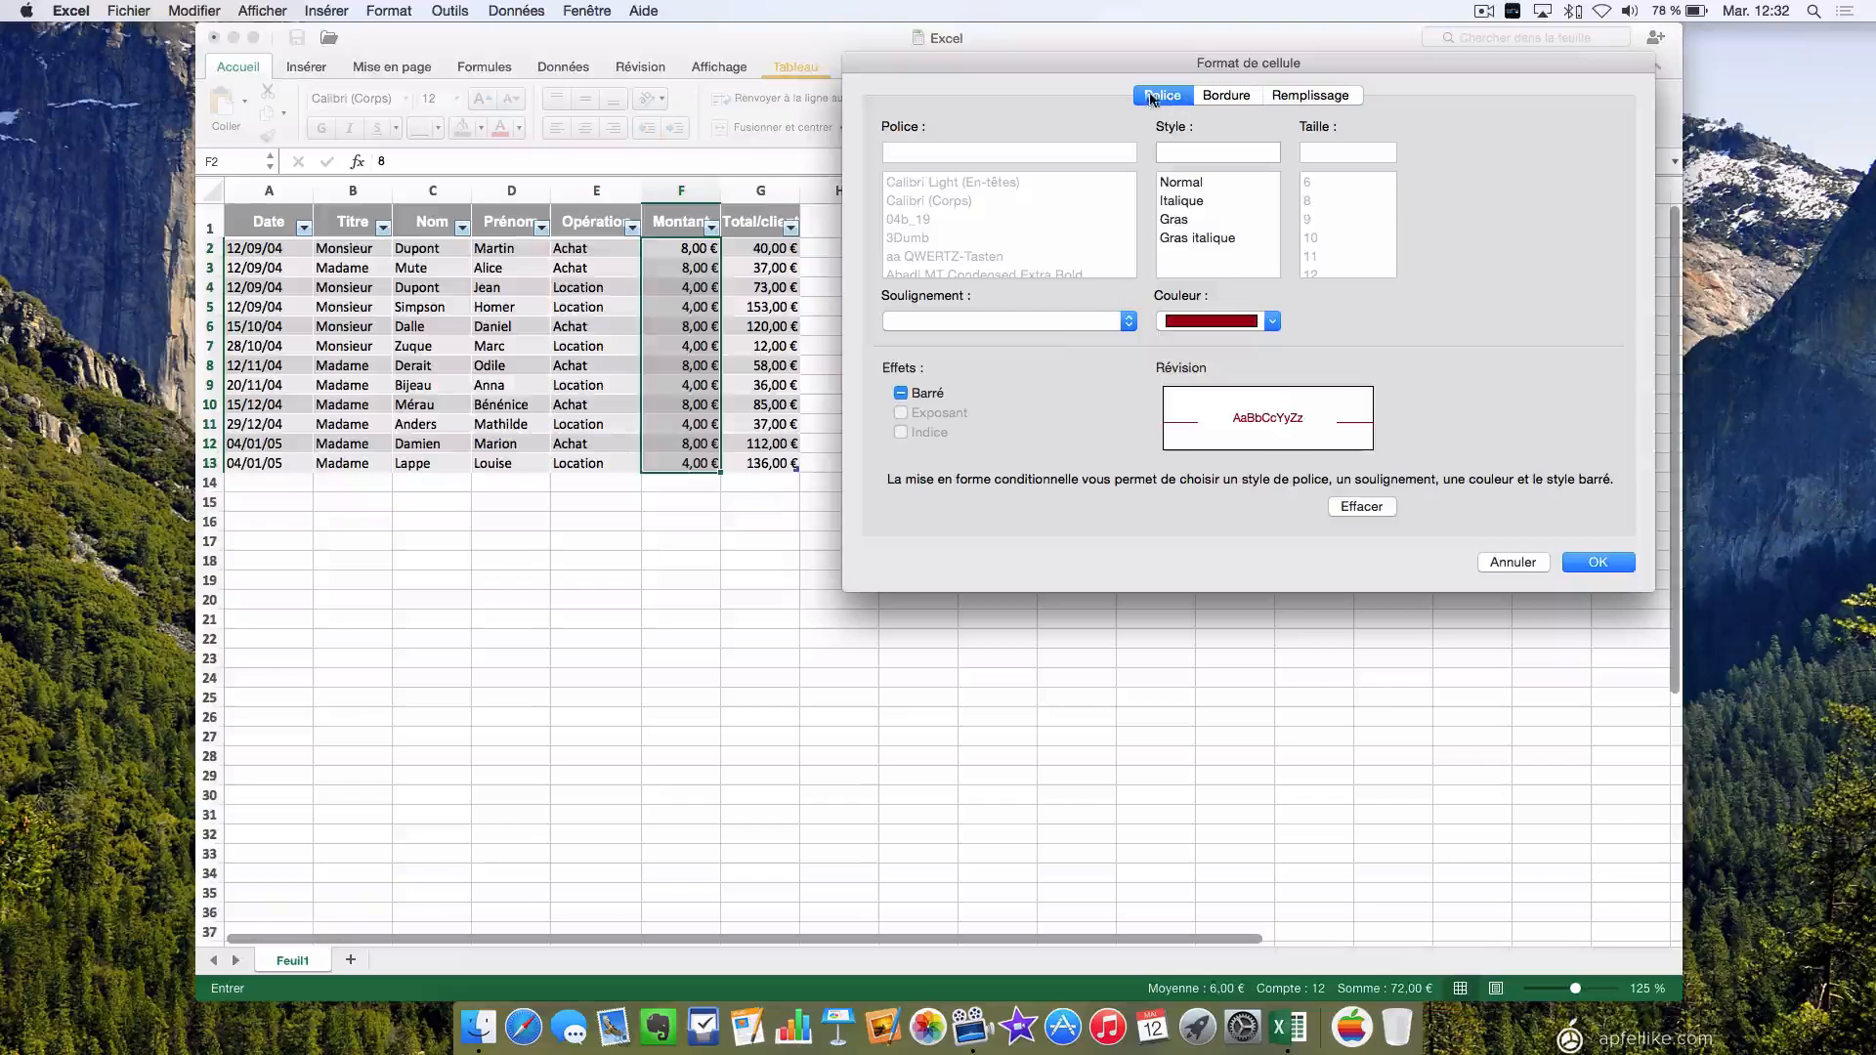
click(1273, 321)
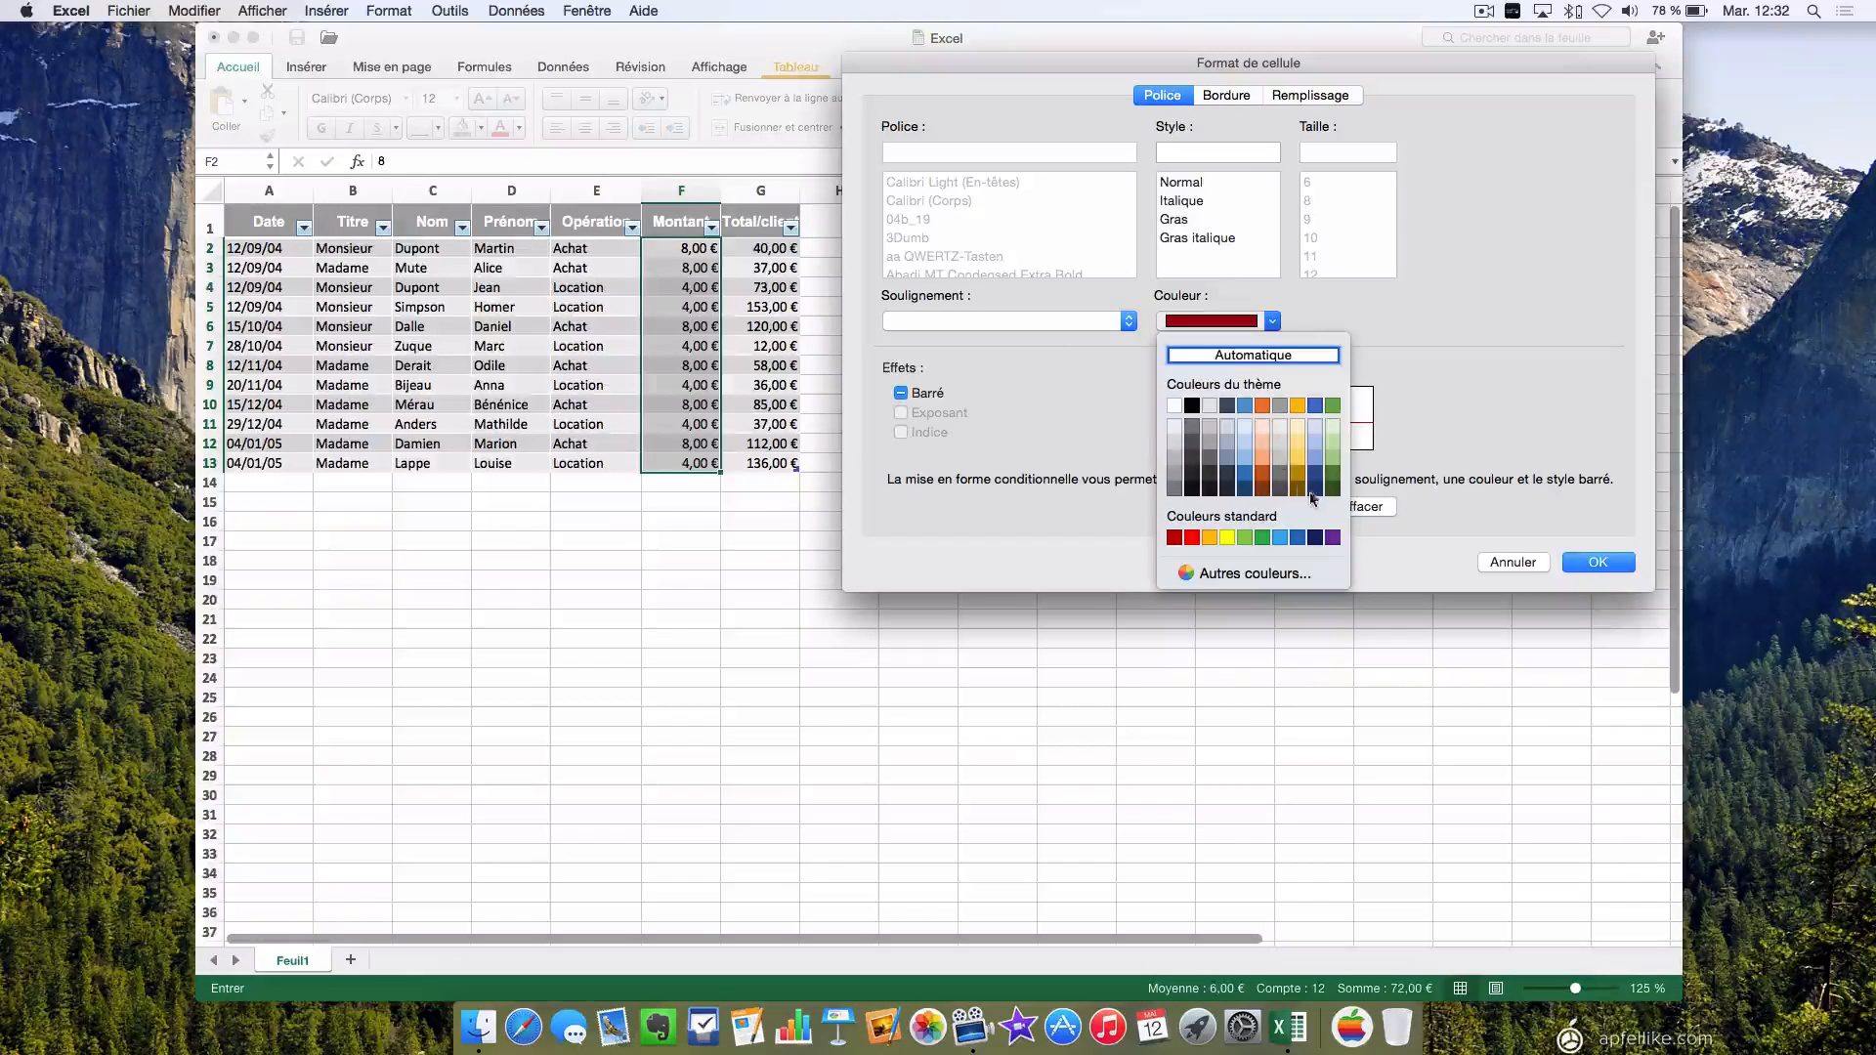
click(1335, 493)
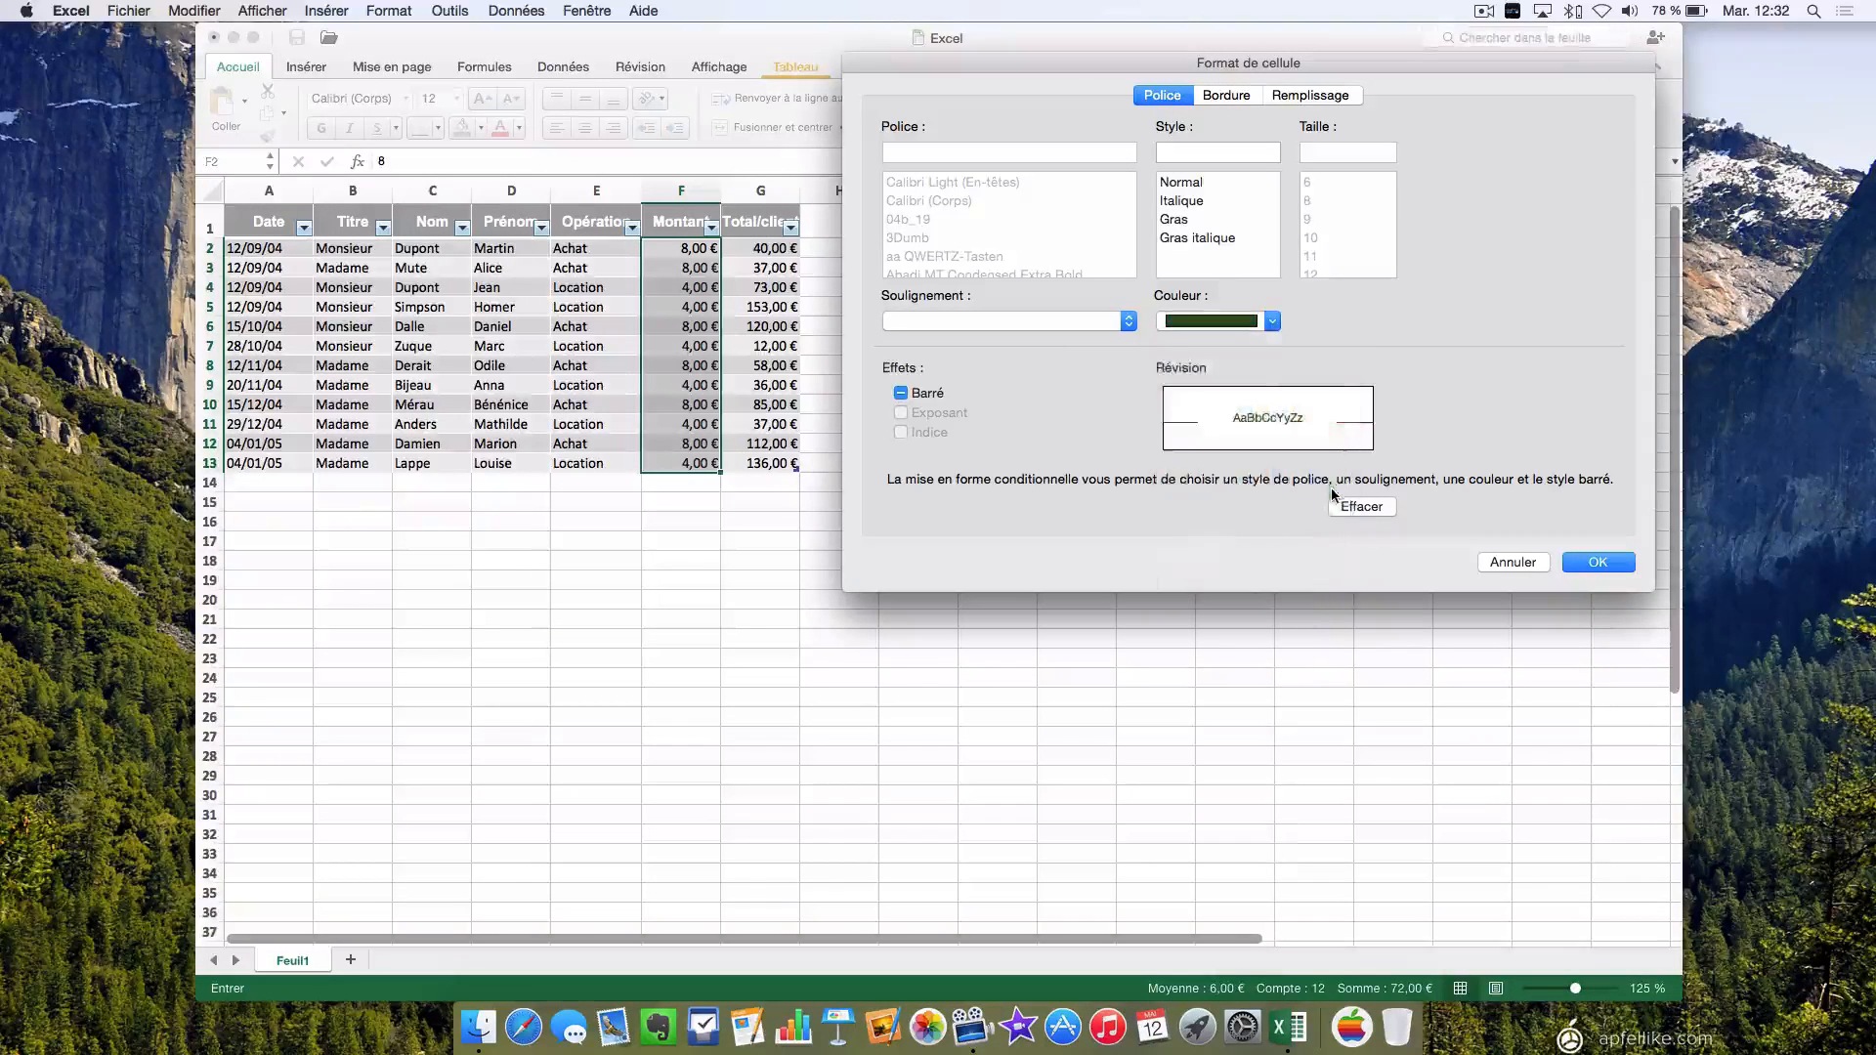
click(900, 395)
click(907, 393)
Set the custom format's background to the lightest theme green and apply the rule to the Montant cells.
click(1304, 98)
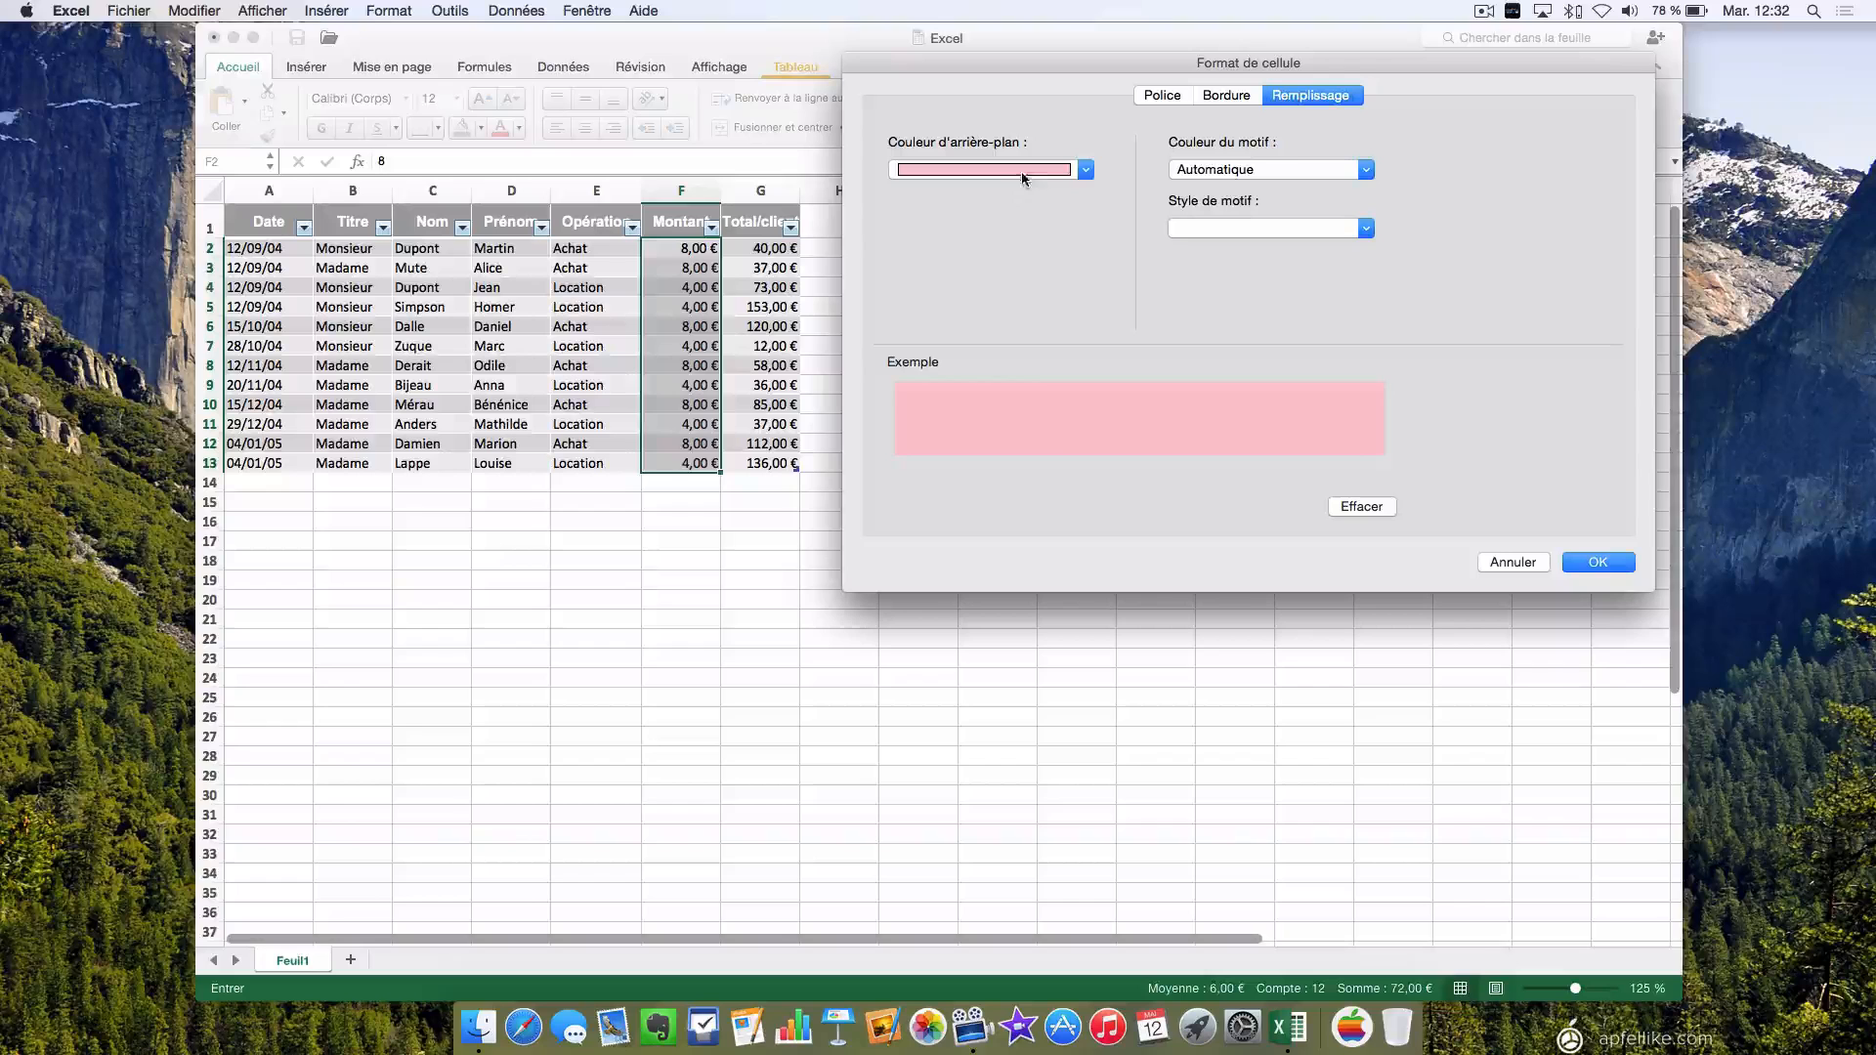
click(1085, 170)
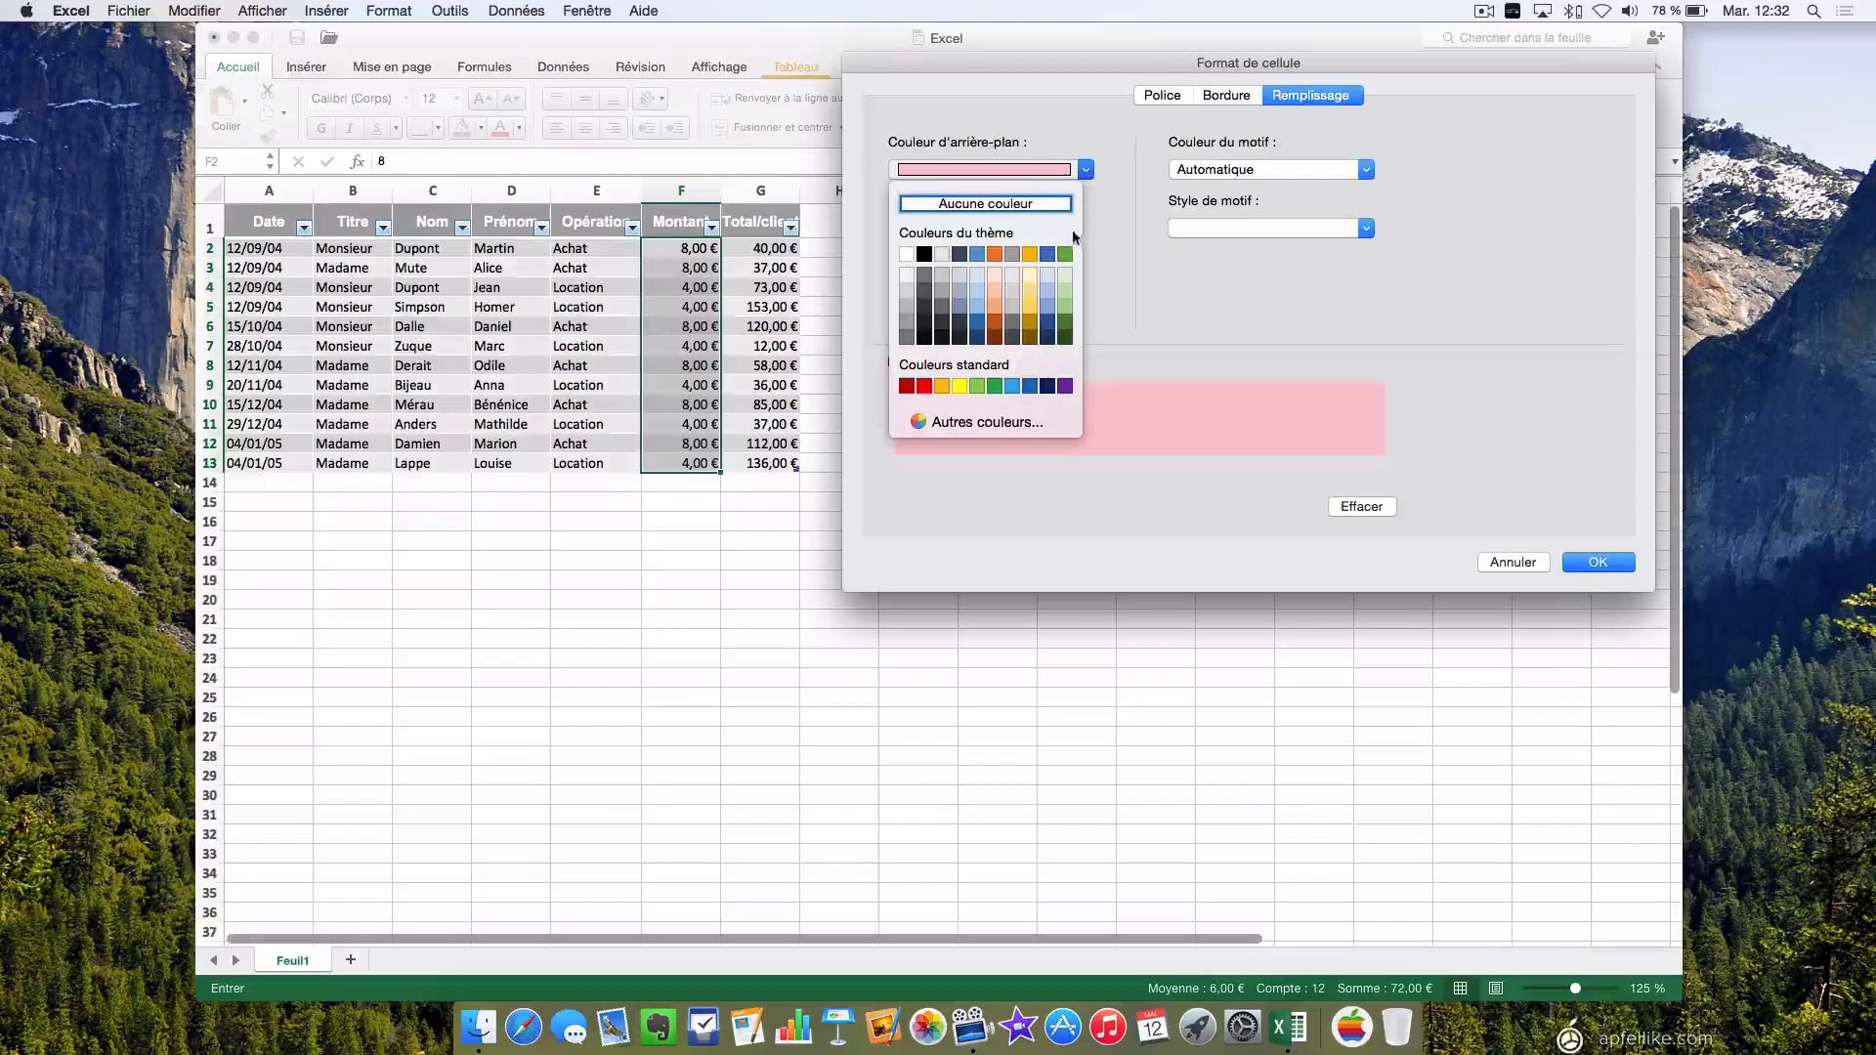
click(1066, 277)
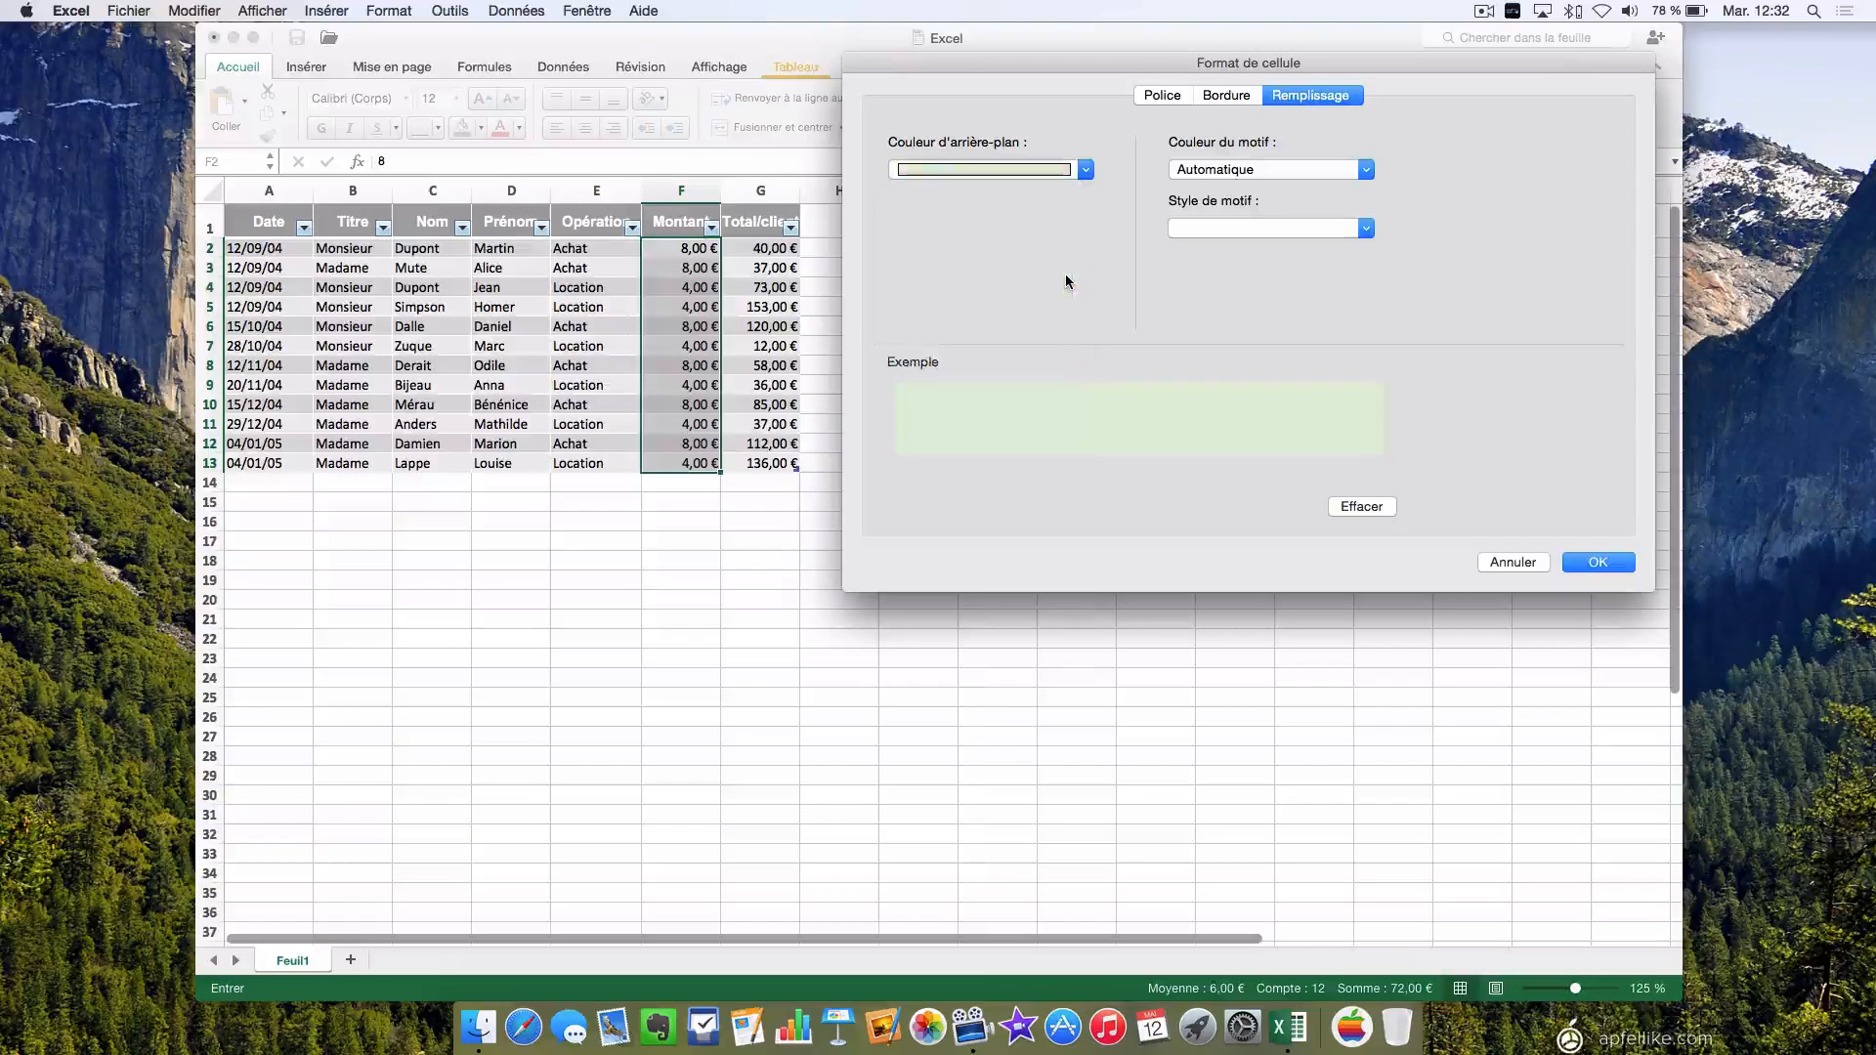
click(1598, 562)
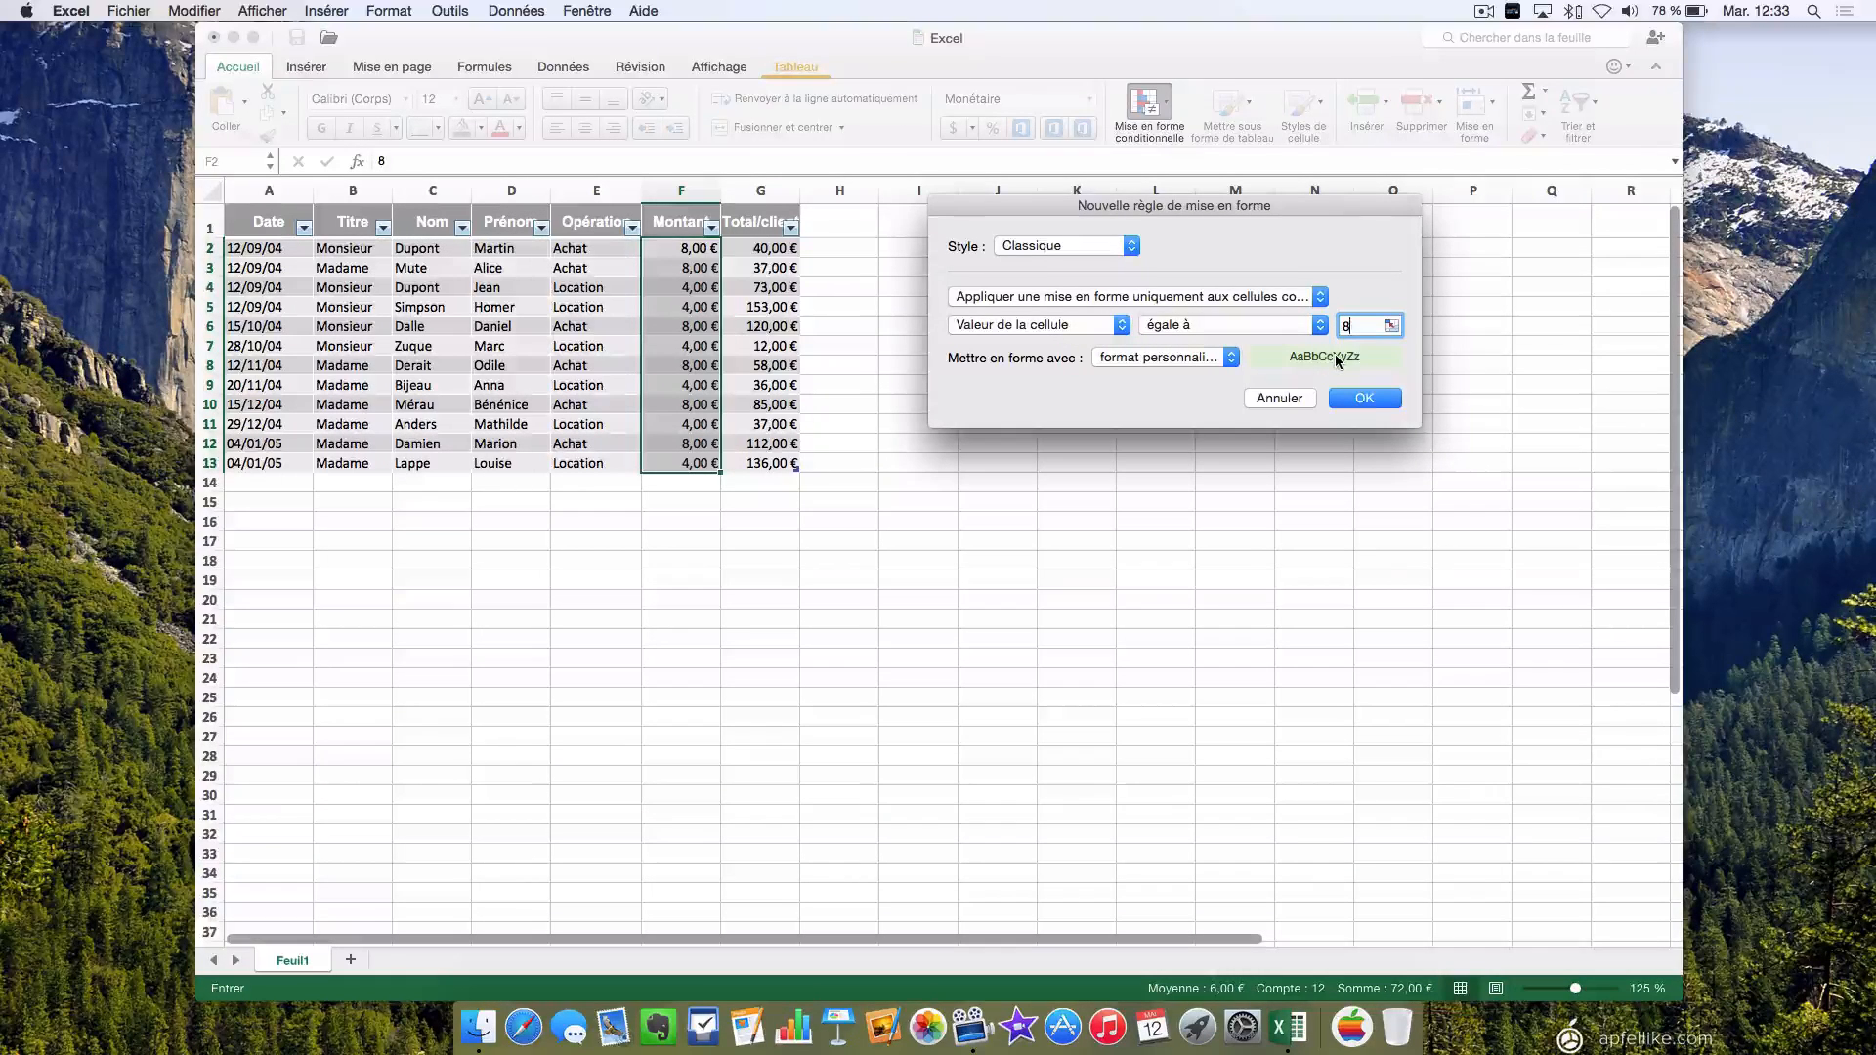
click(1366, 399)
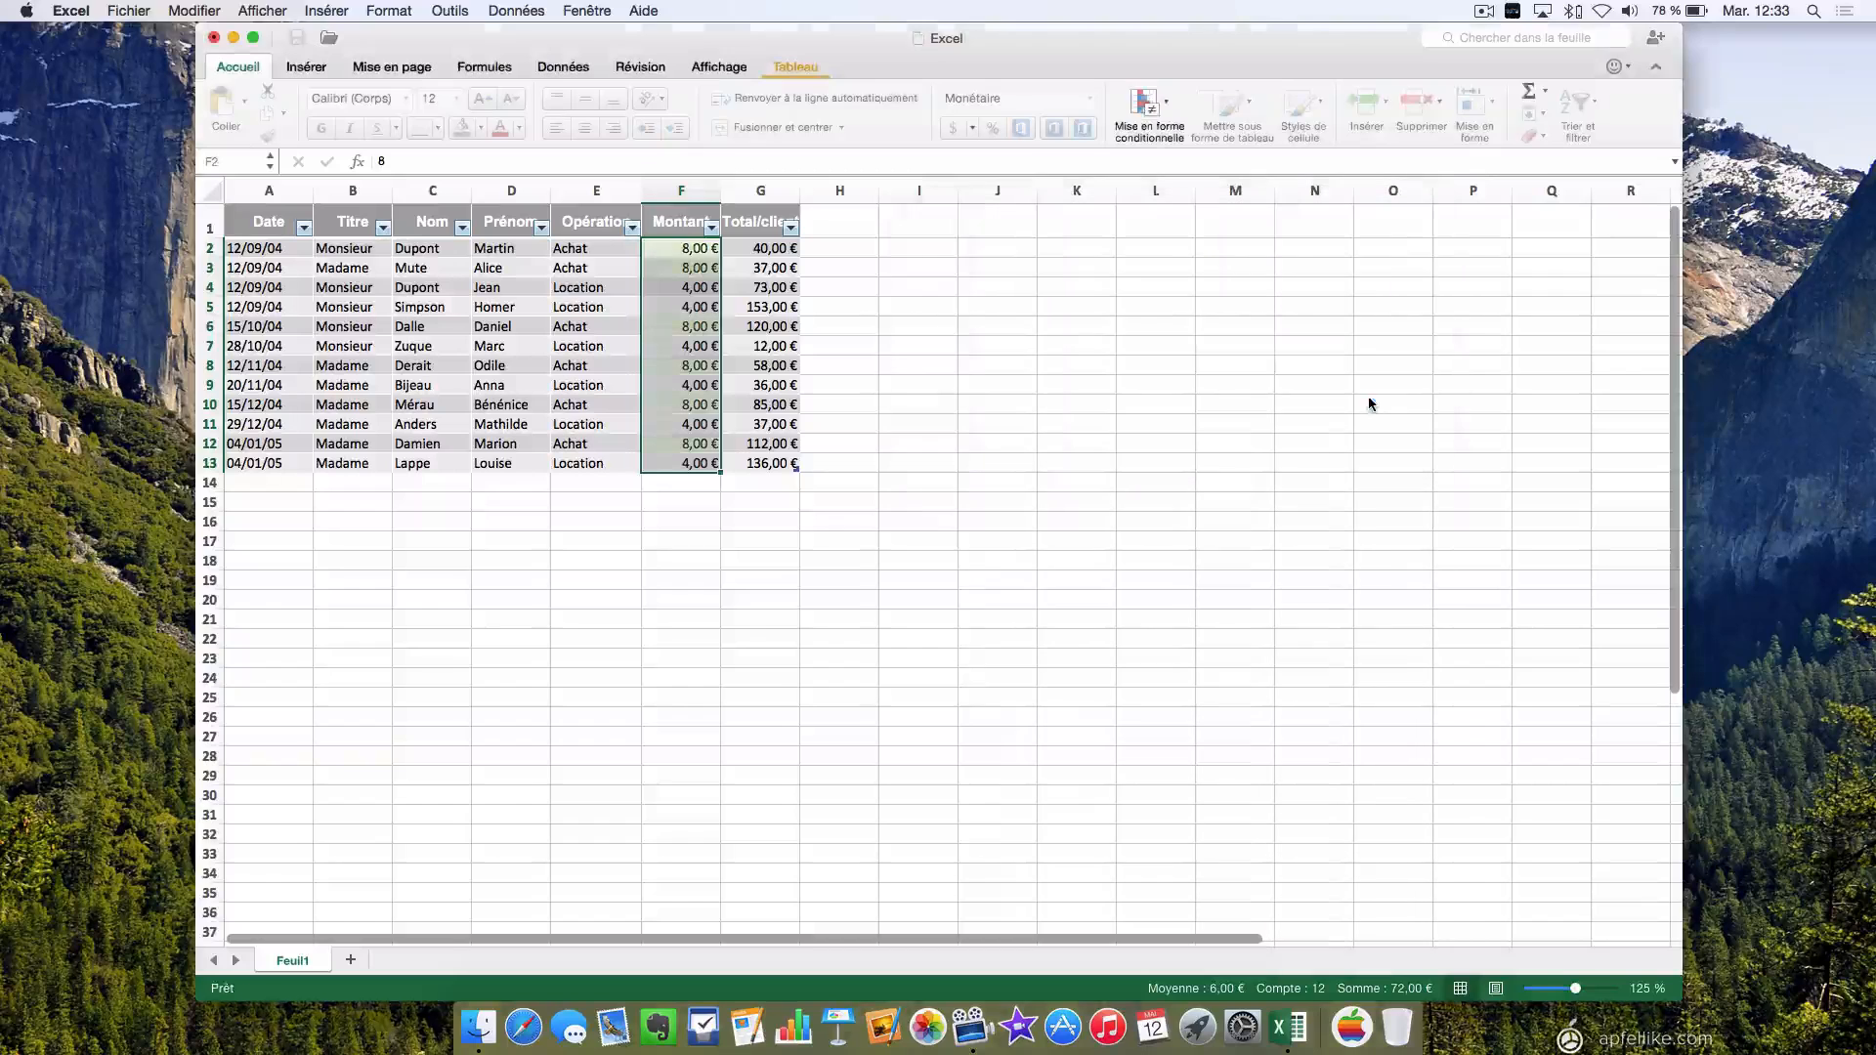
click(997, 382)
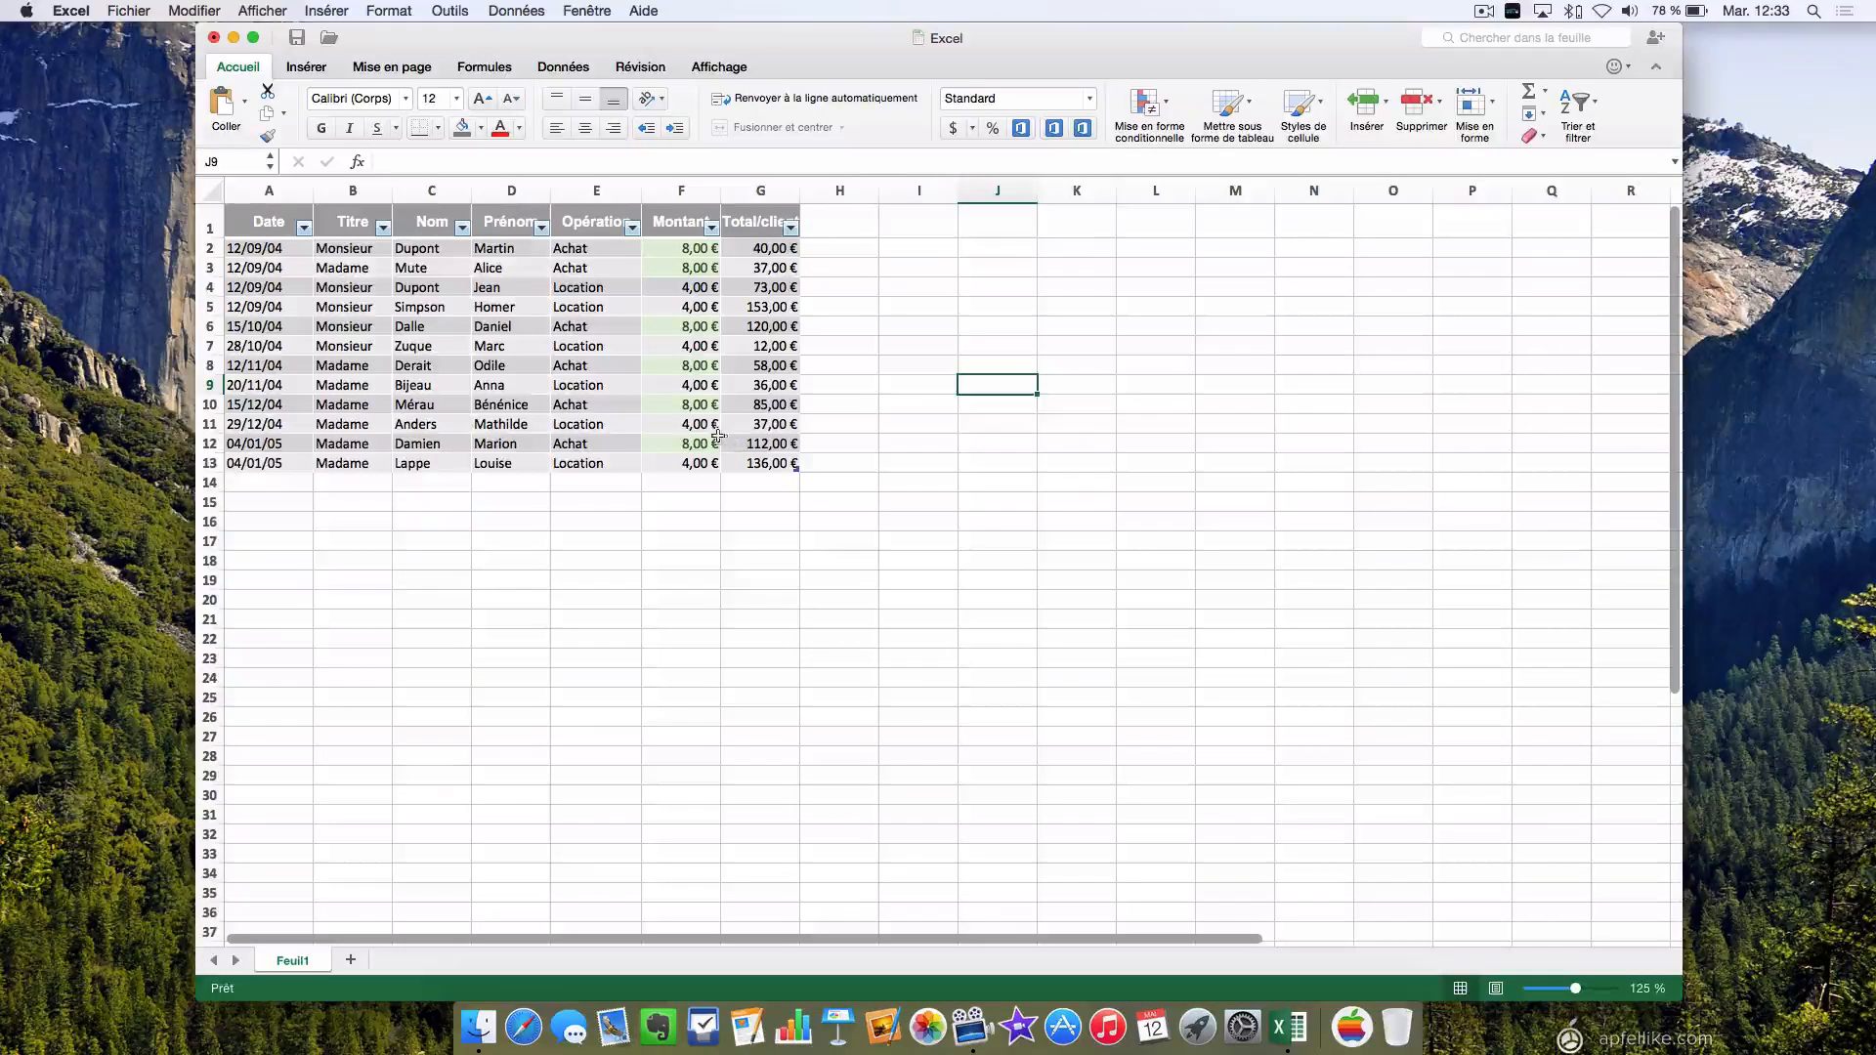
click(677, 425)
click(961, 464)
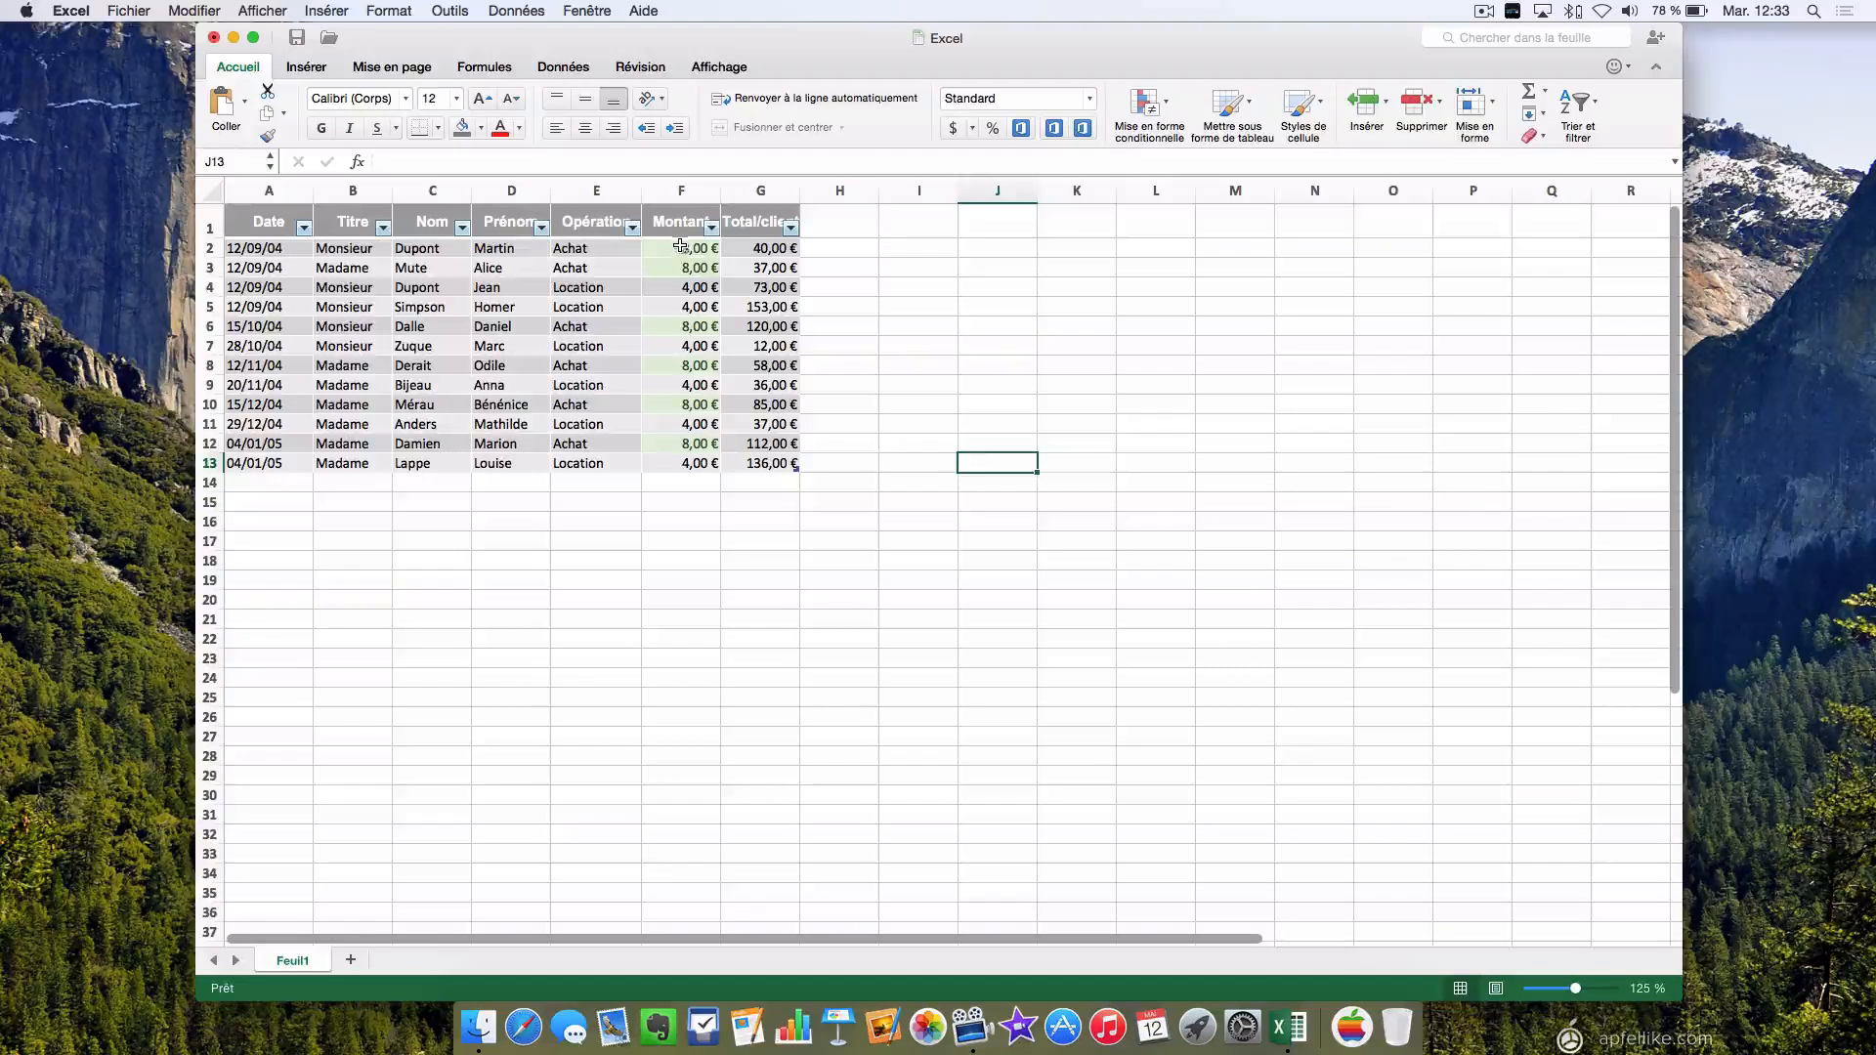
Create another conditional formatting rule with the Classique style for the Montant cells F2:F13.
drag(681, 250, 681, 458)
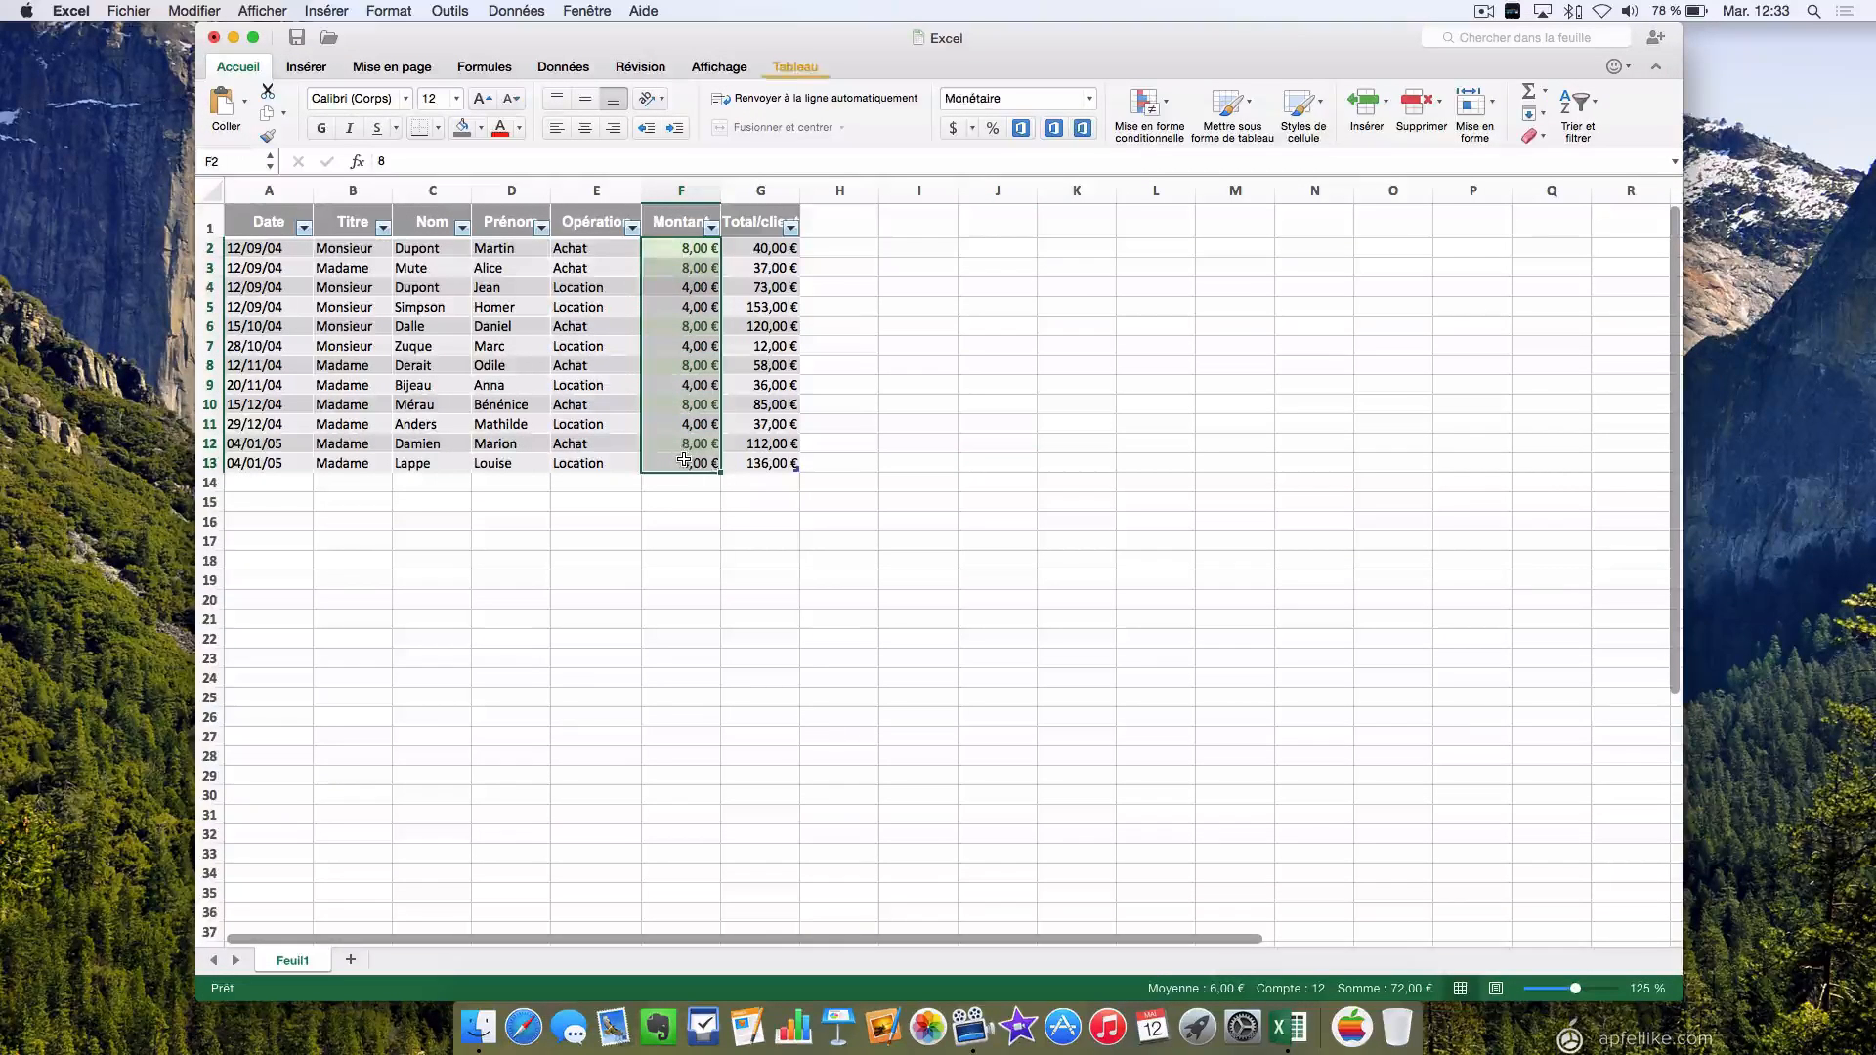
click(1153, 110)
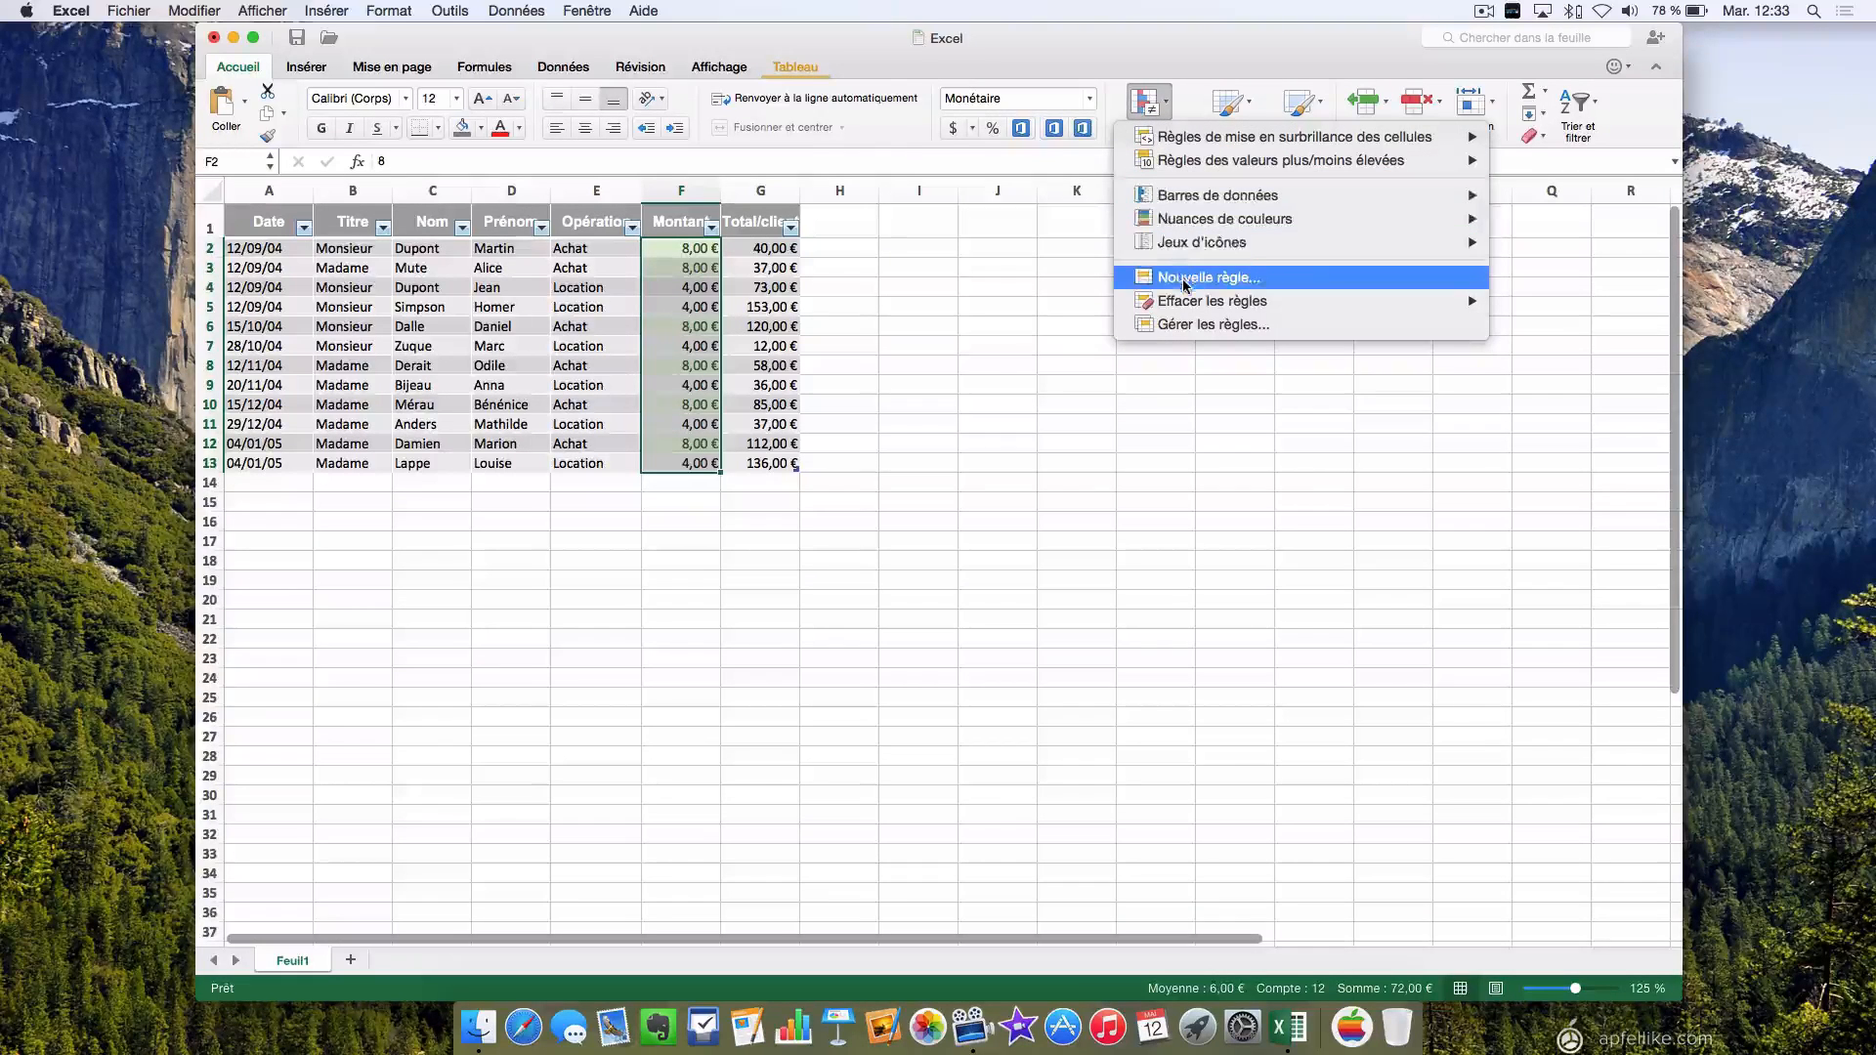
click(1215, 281)
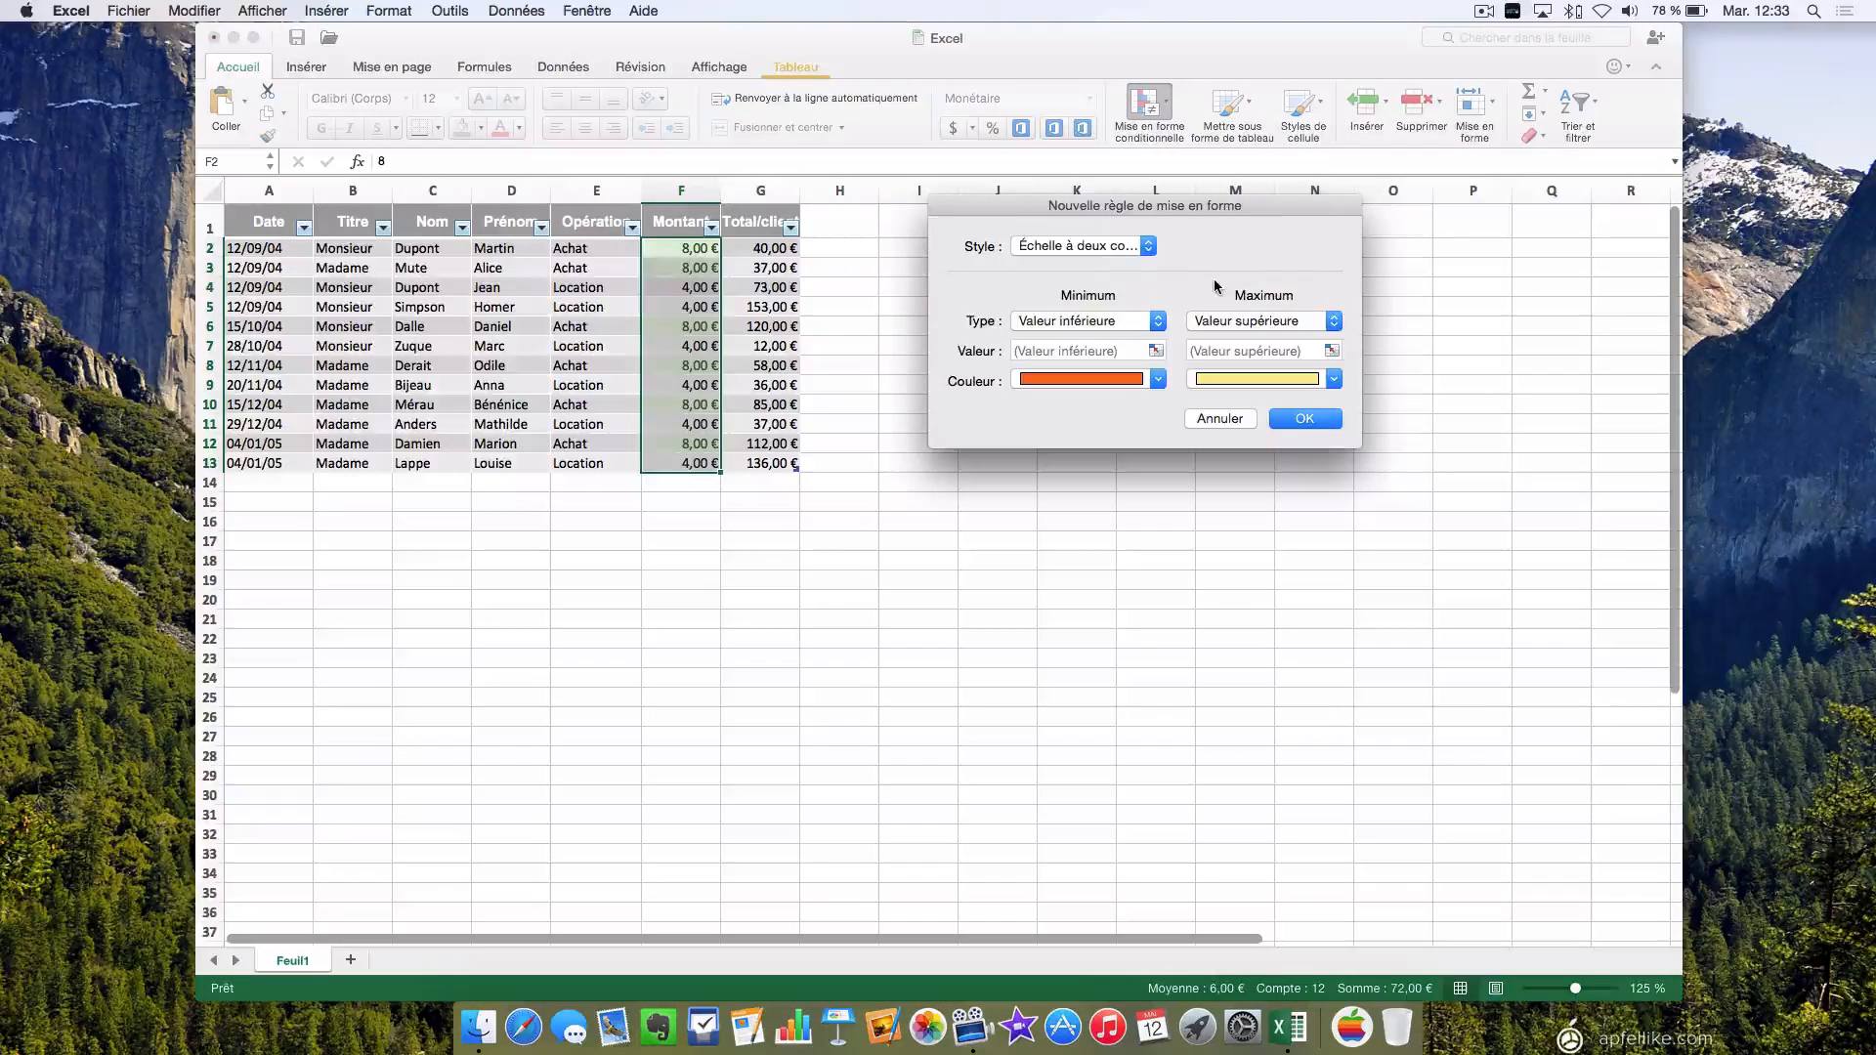
click(1149, 249)
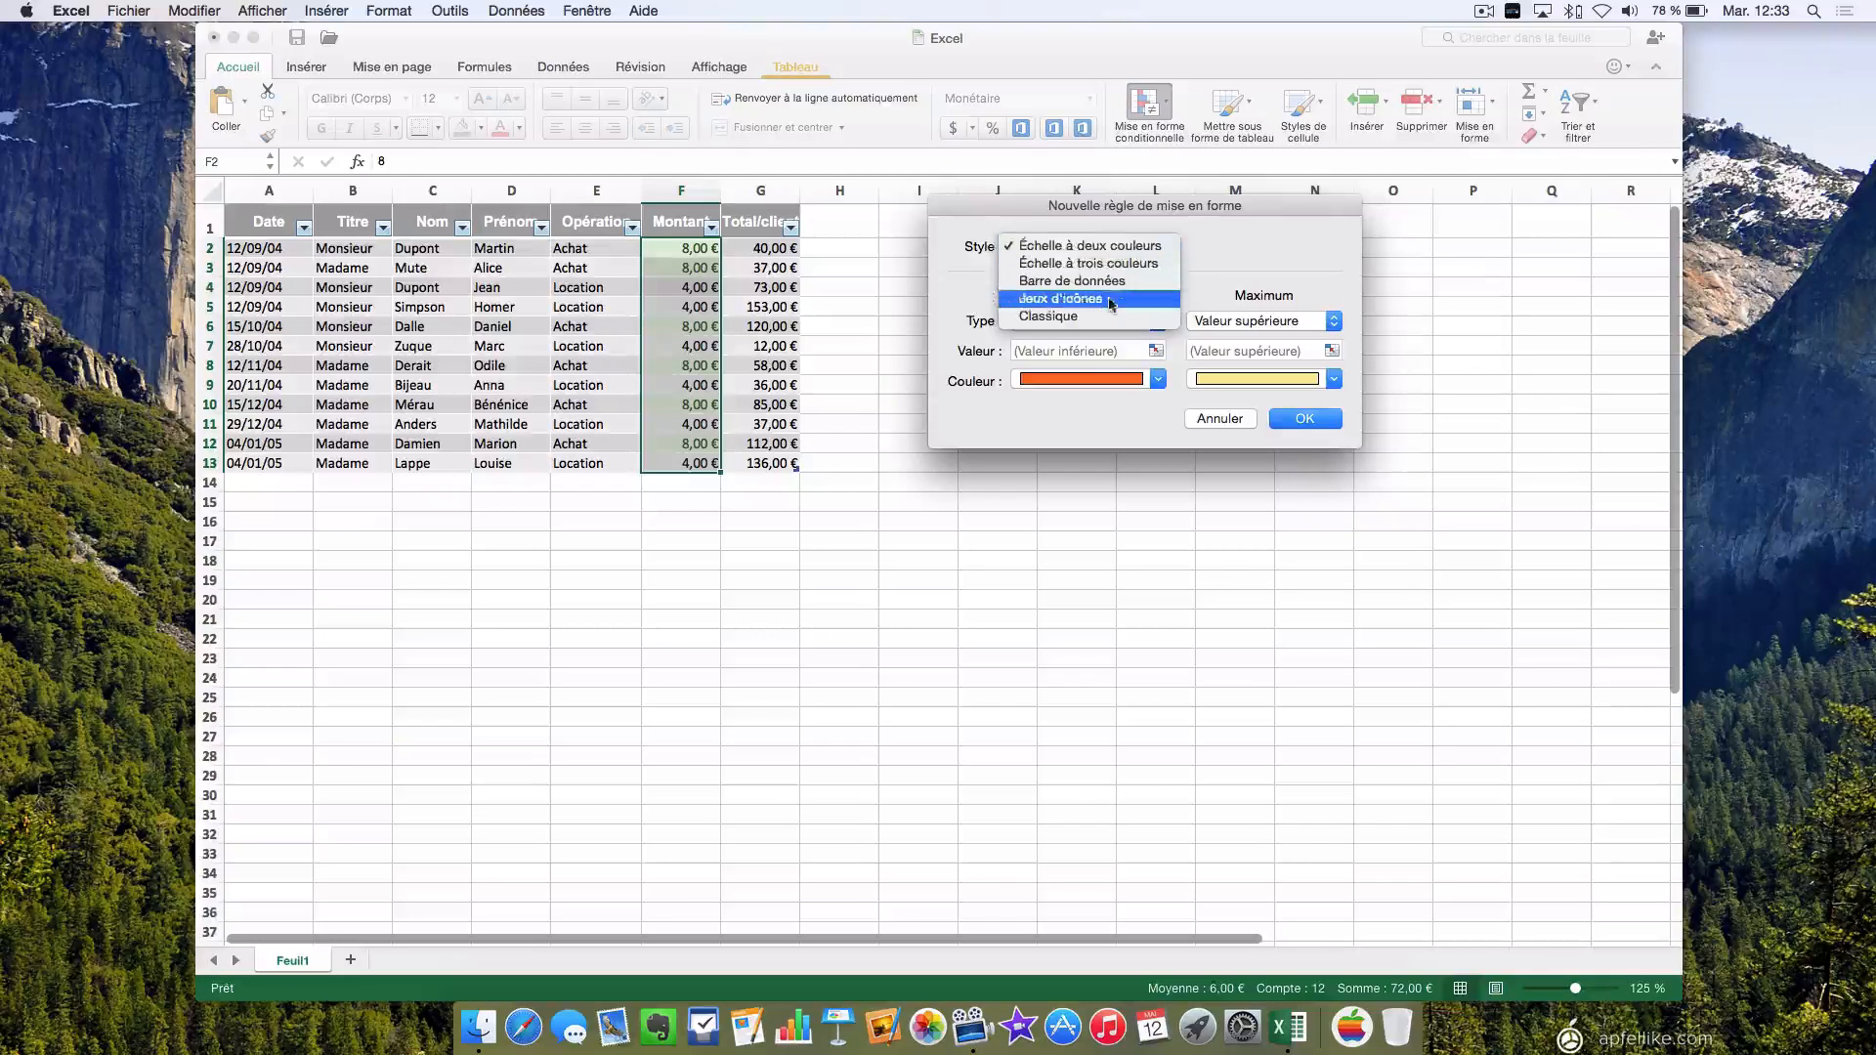
click(1048, 314)
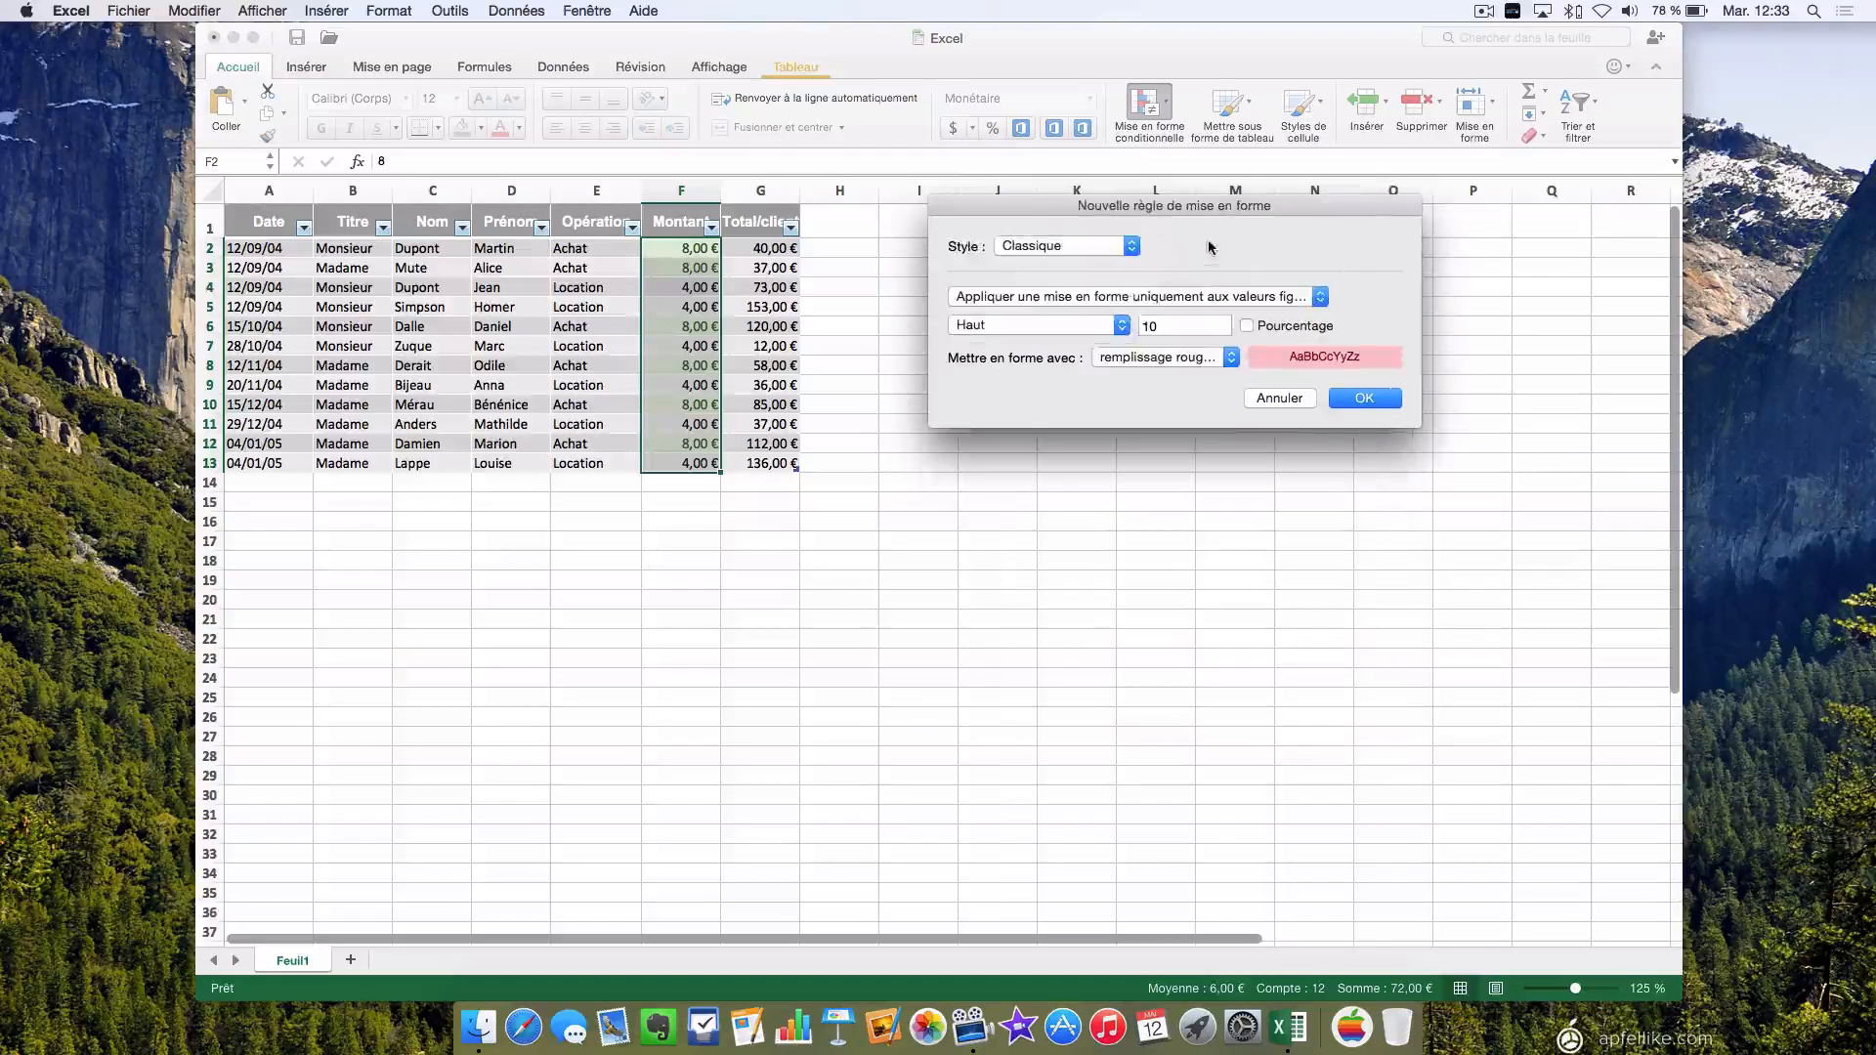
Set the rule to format only cells containing a cell value less than (inférieure à) 6.
click(1238, 293)
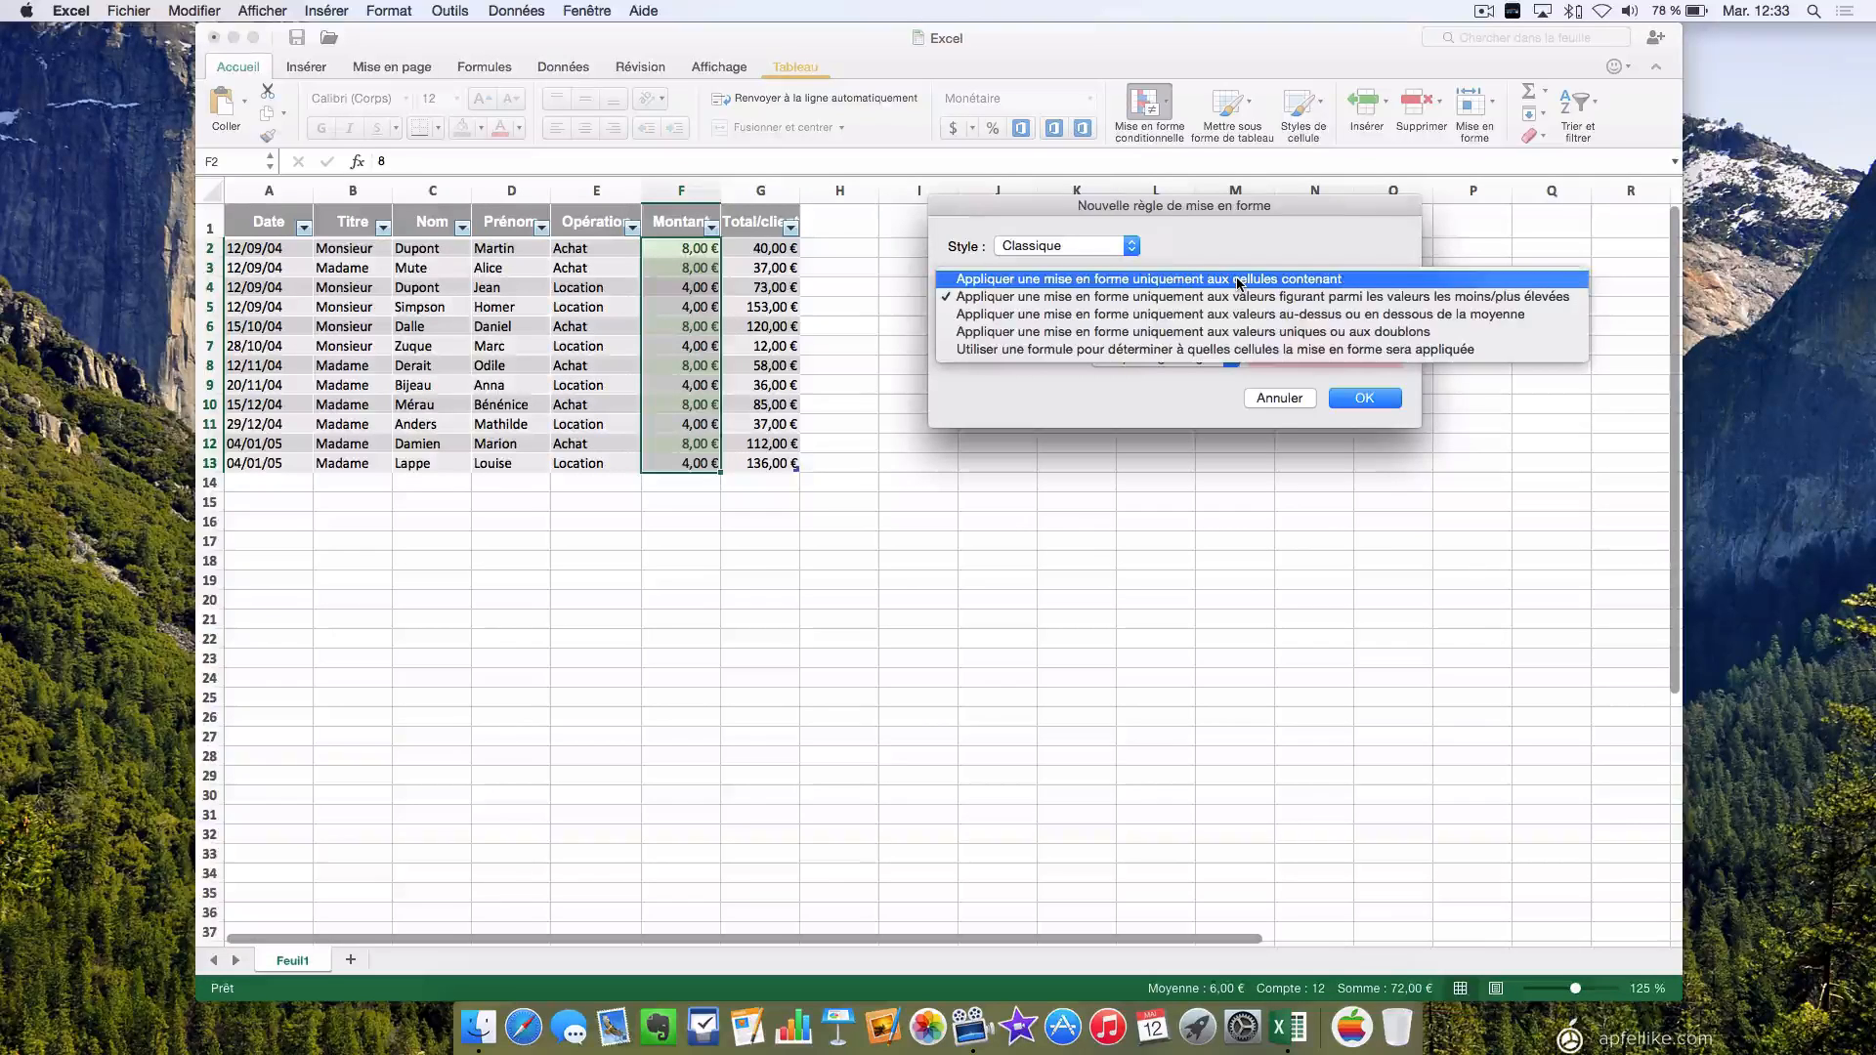
click(1238, 280)
click(1124, 327)
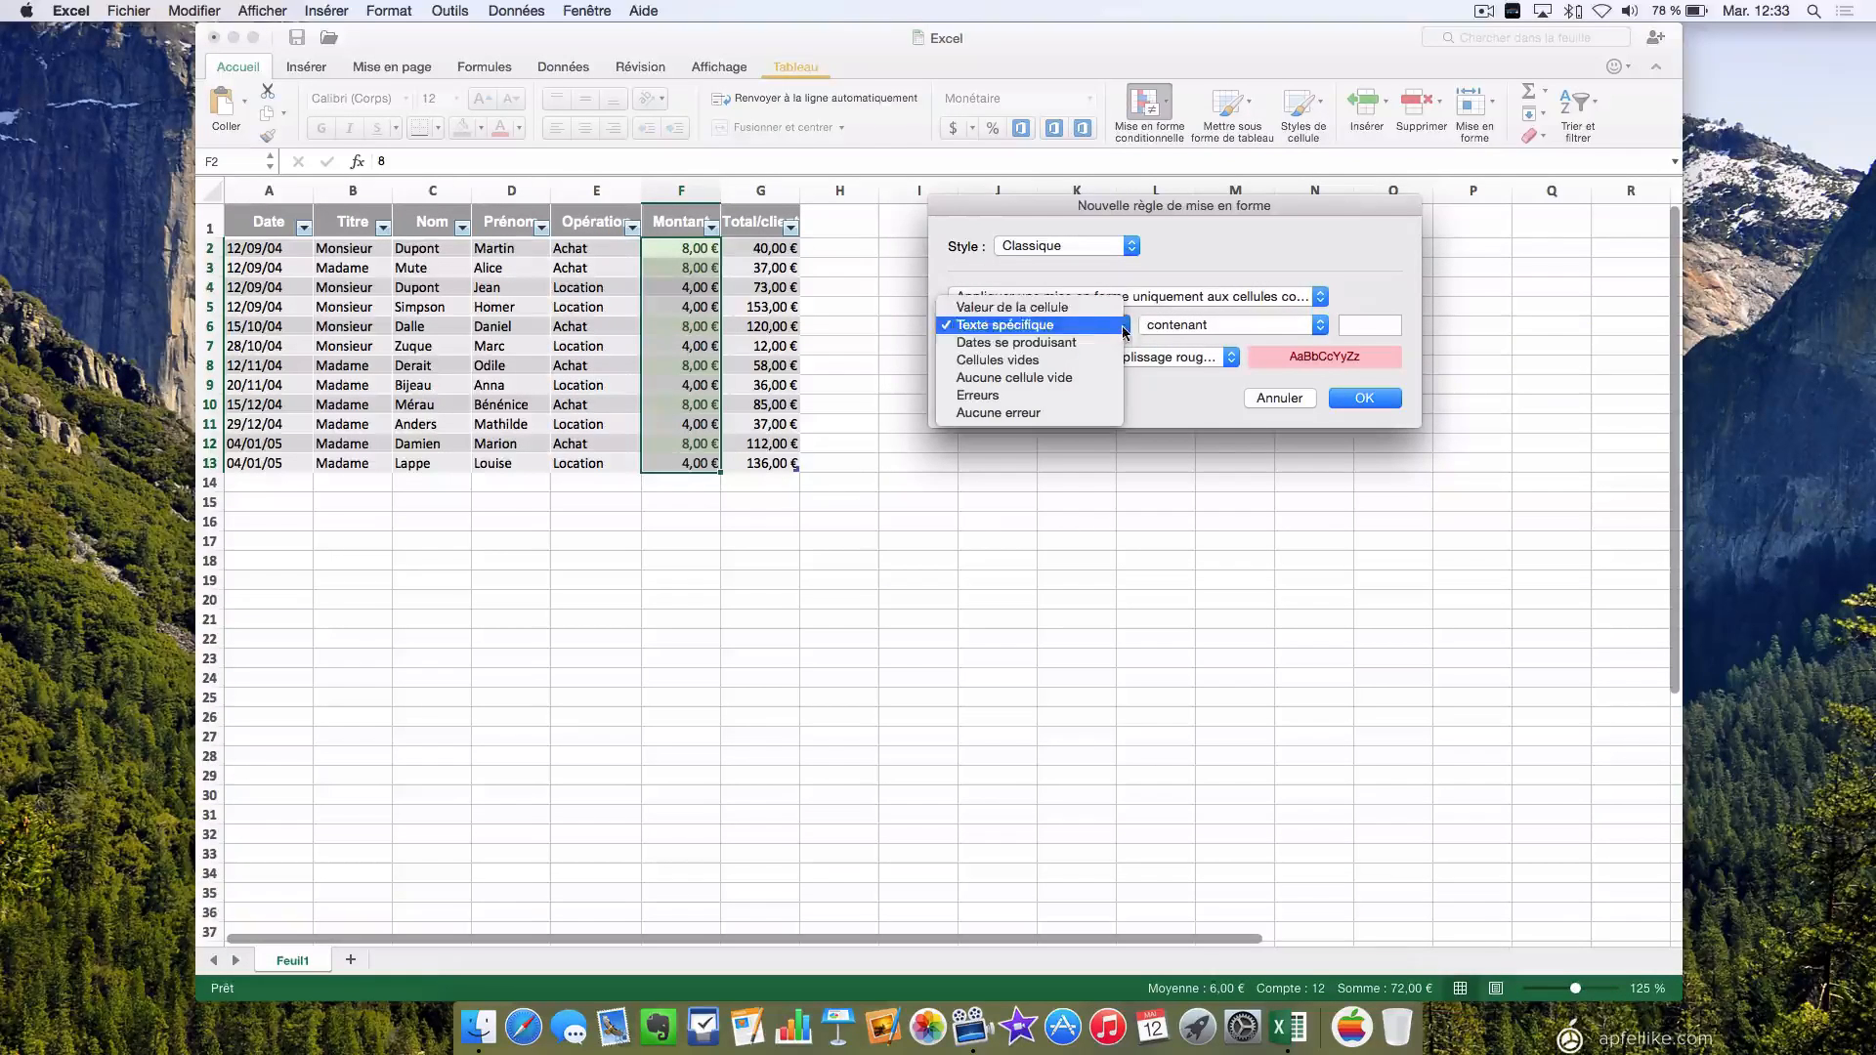
click(1055, 308)
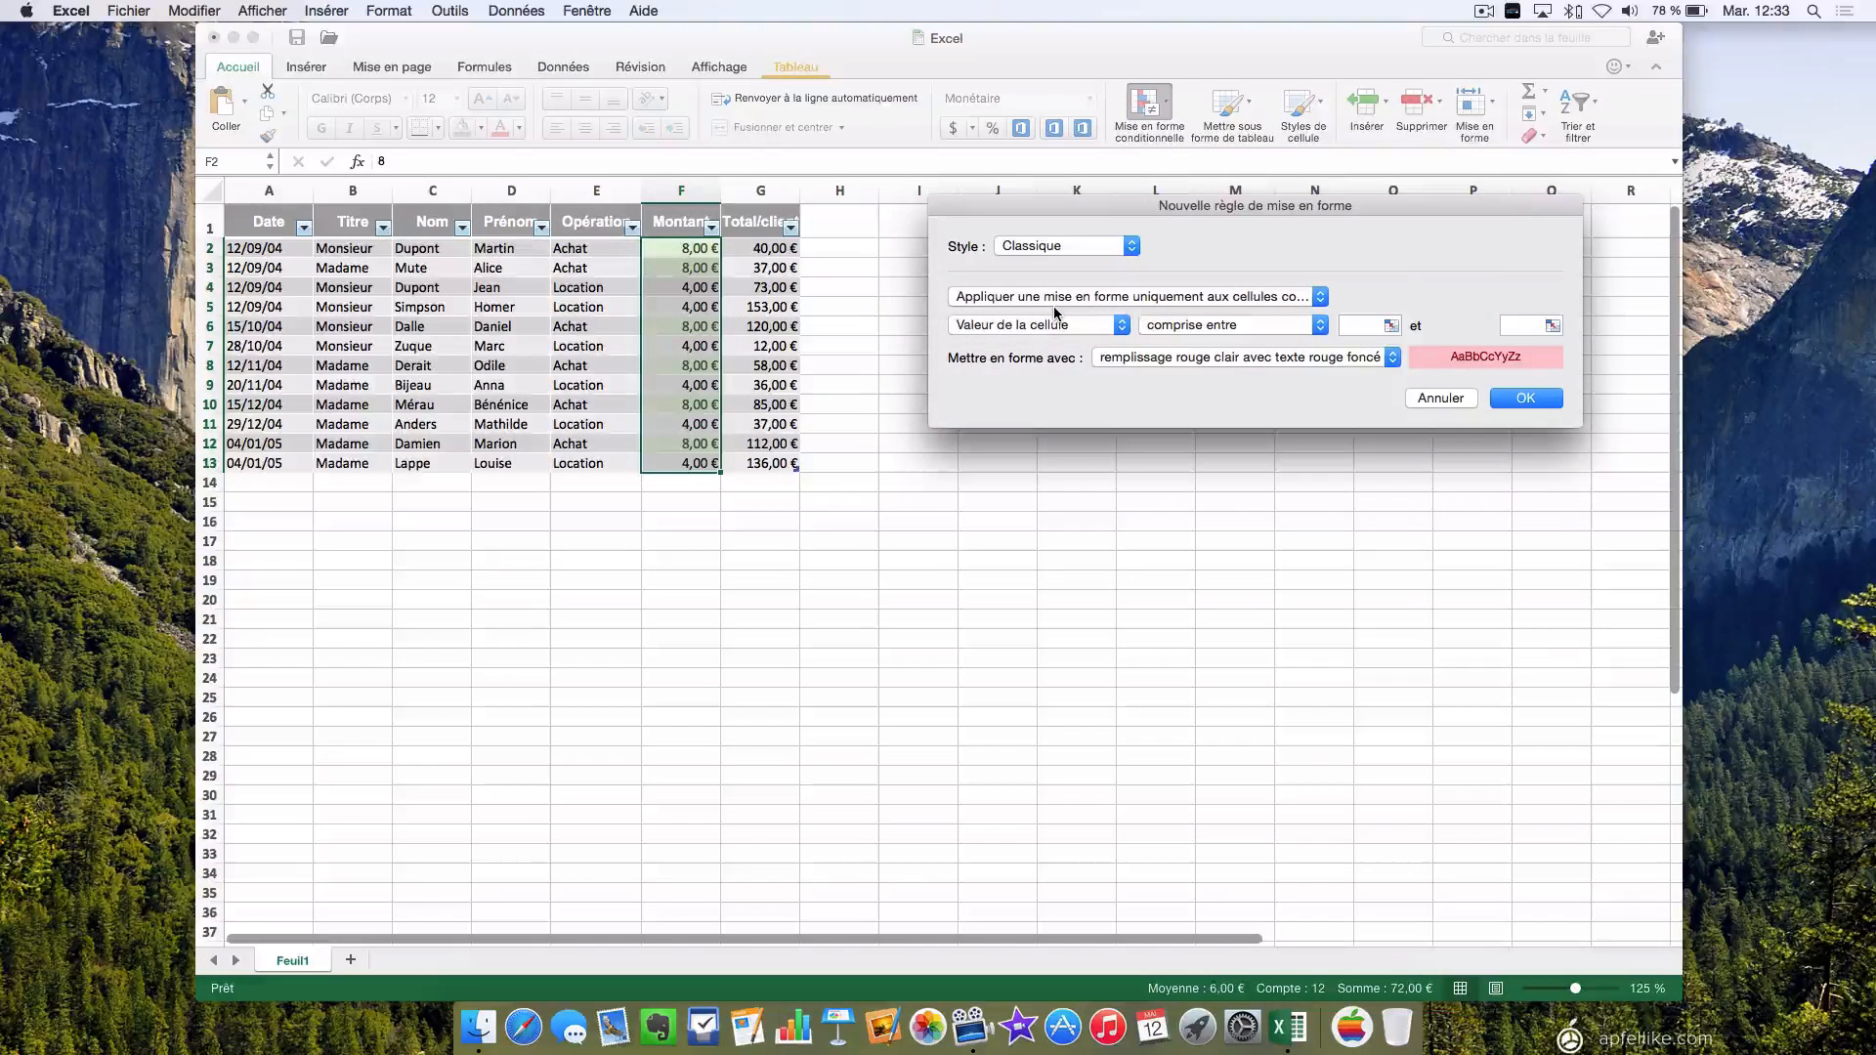
click(1279, 328)
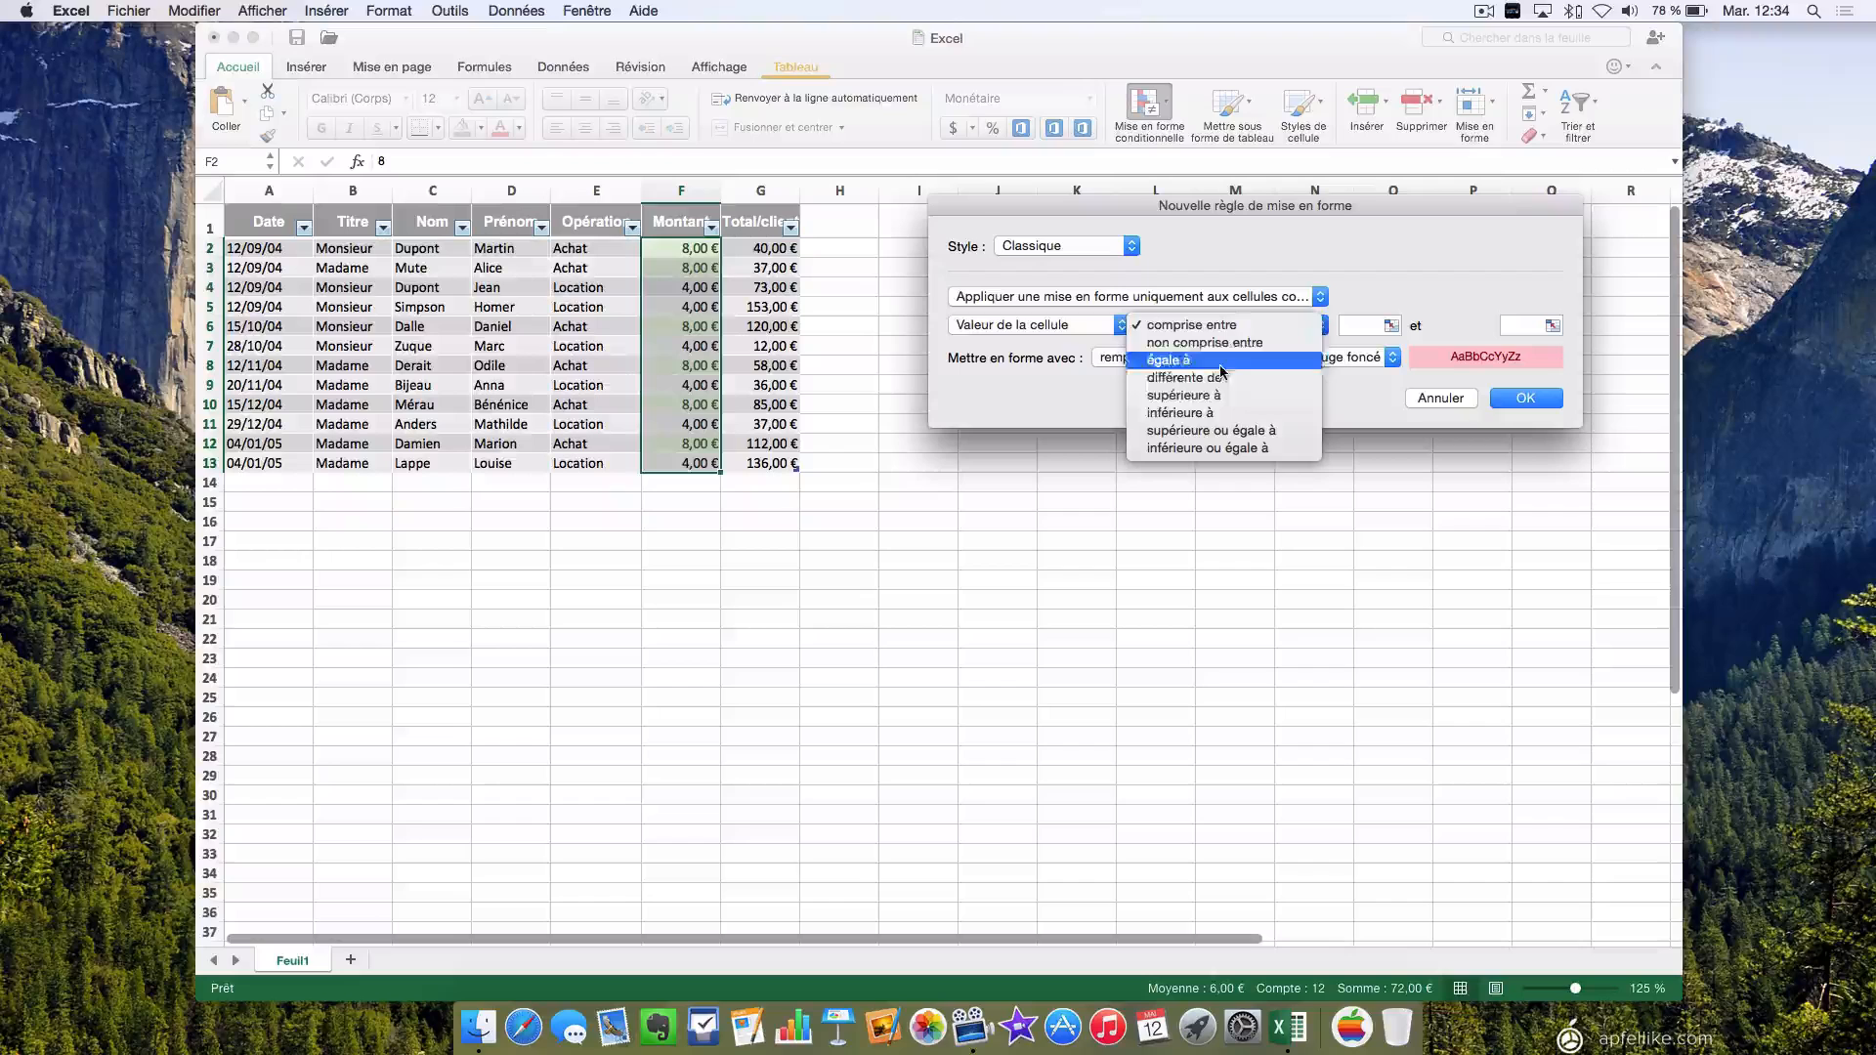
click(1211, 412)
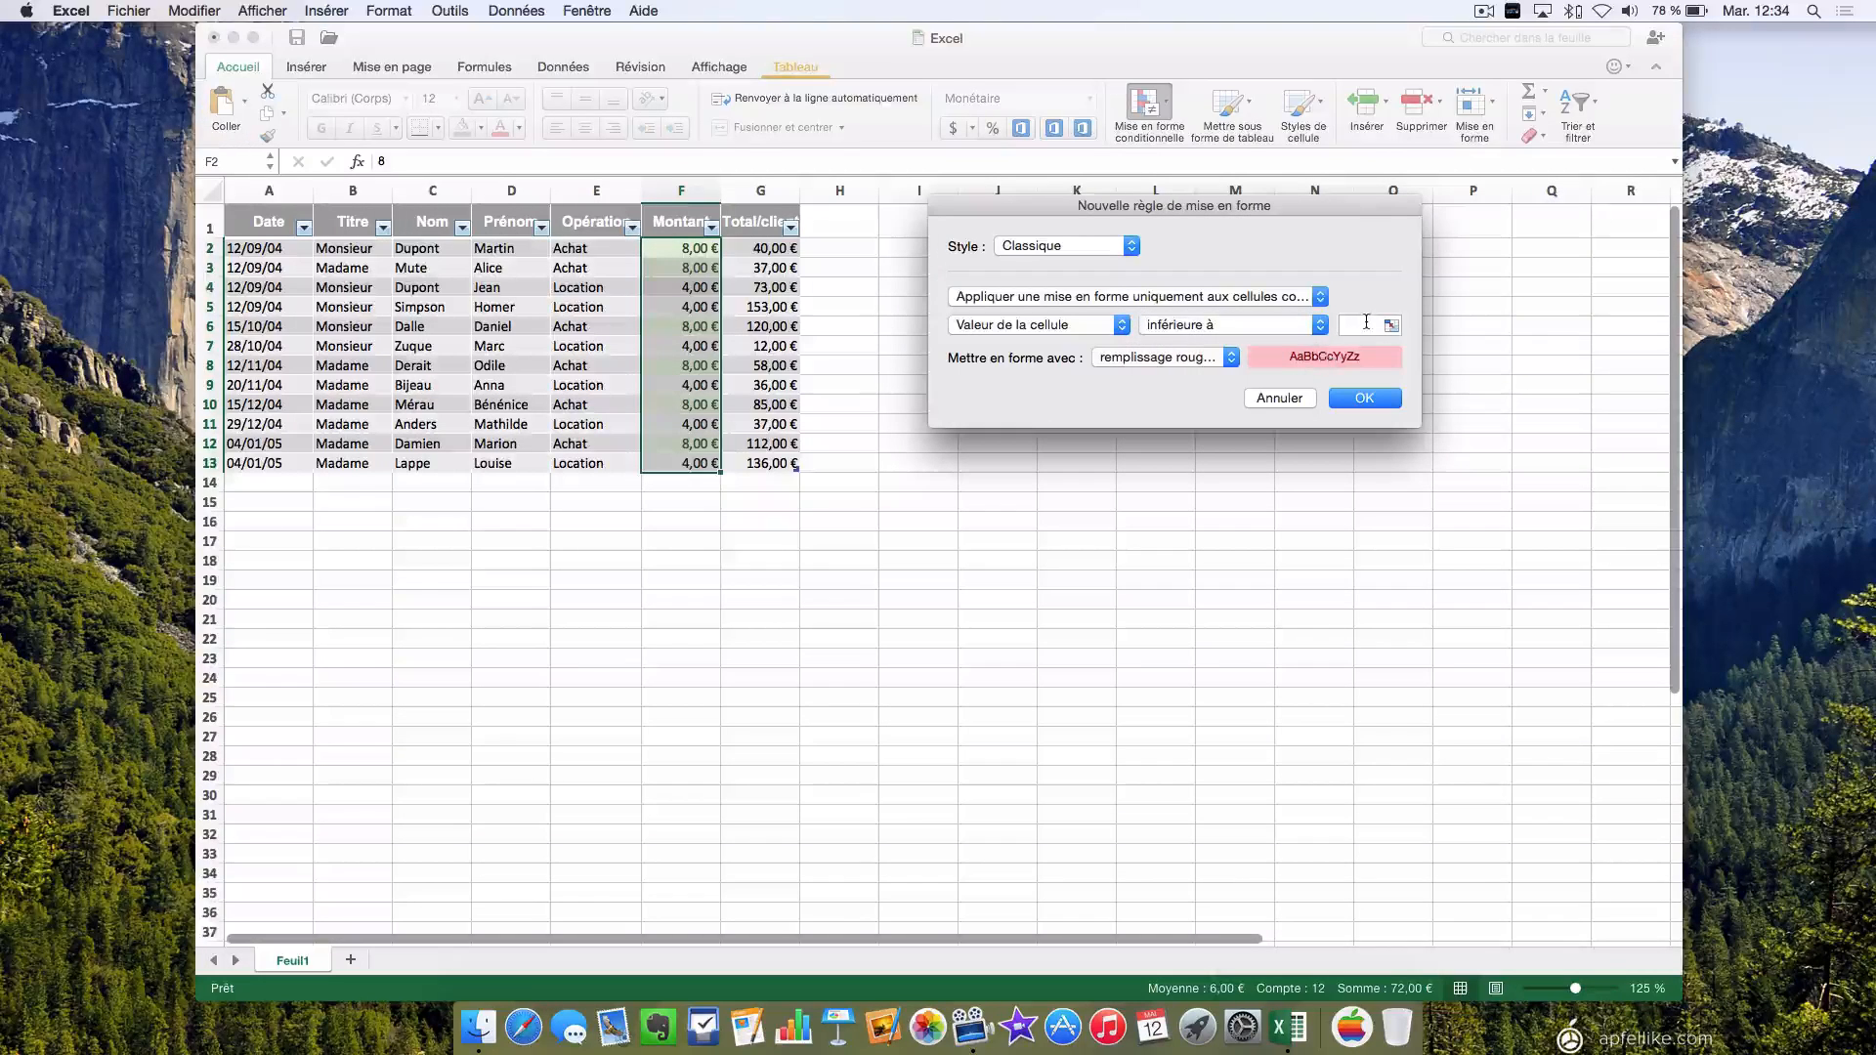
click(1367, 324)
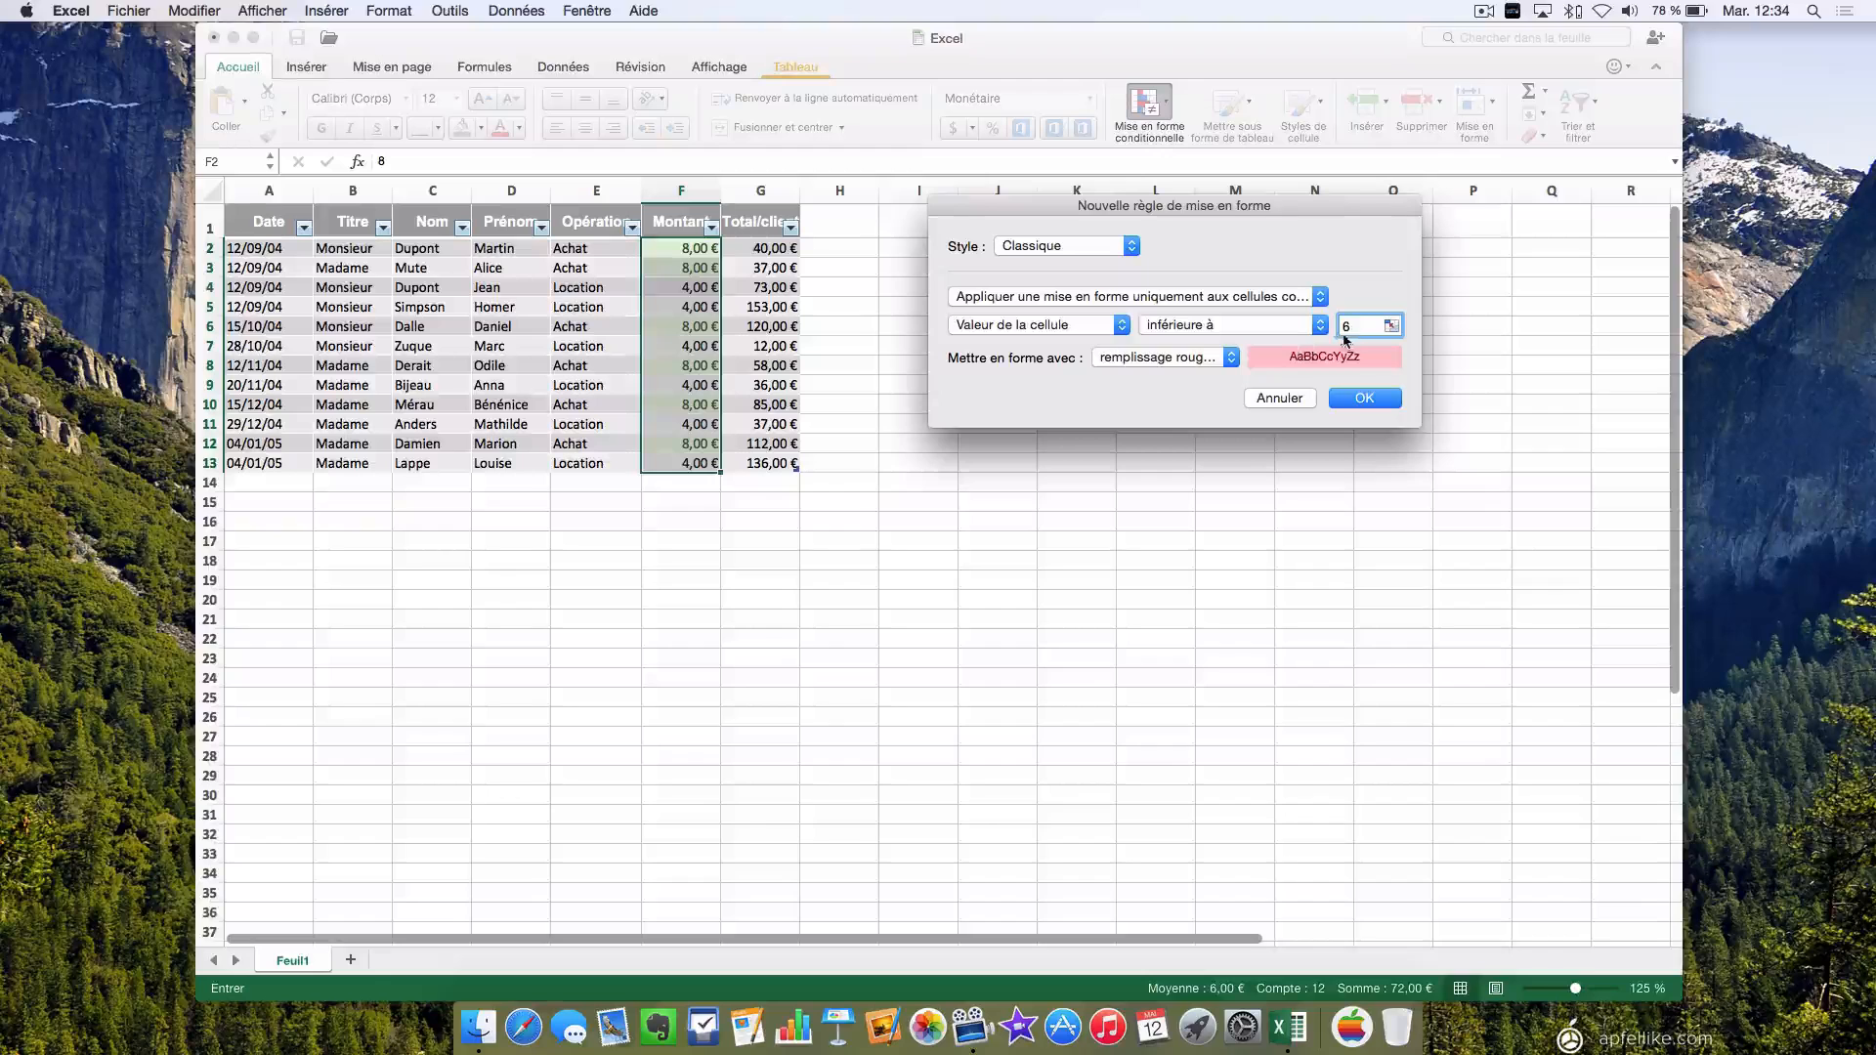
Choose a custom format for the rule and set its background to the lightest theme orange.
click(1233, 359)
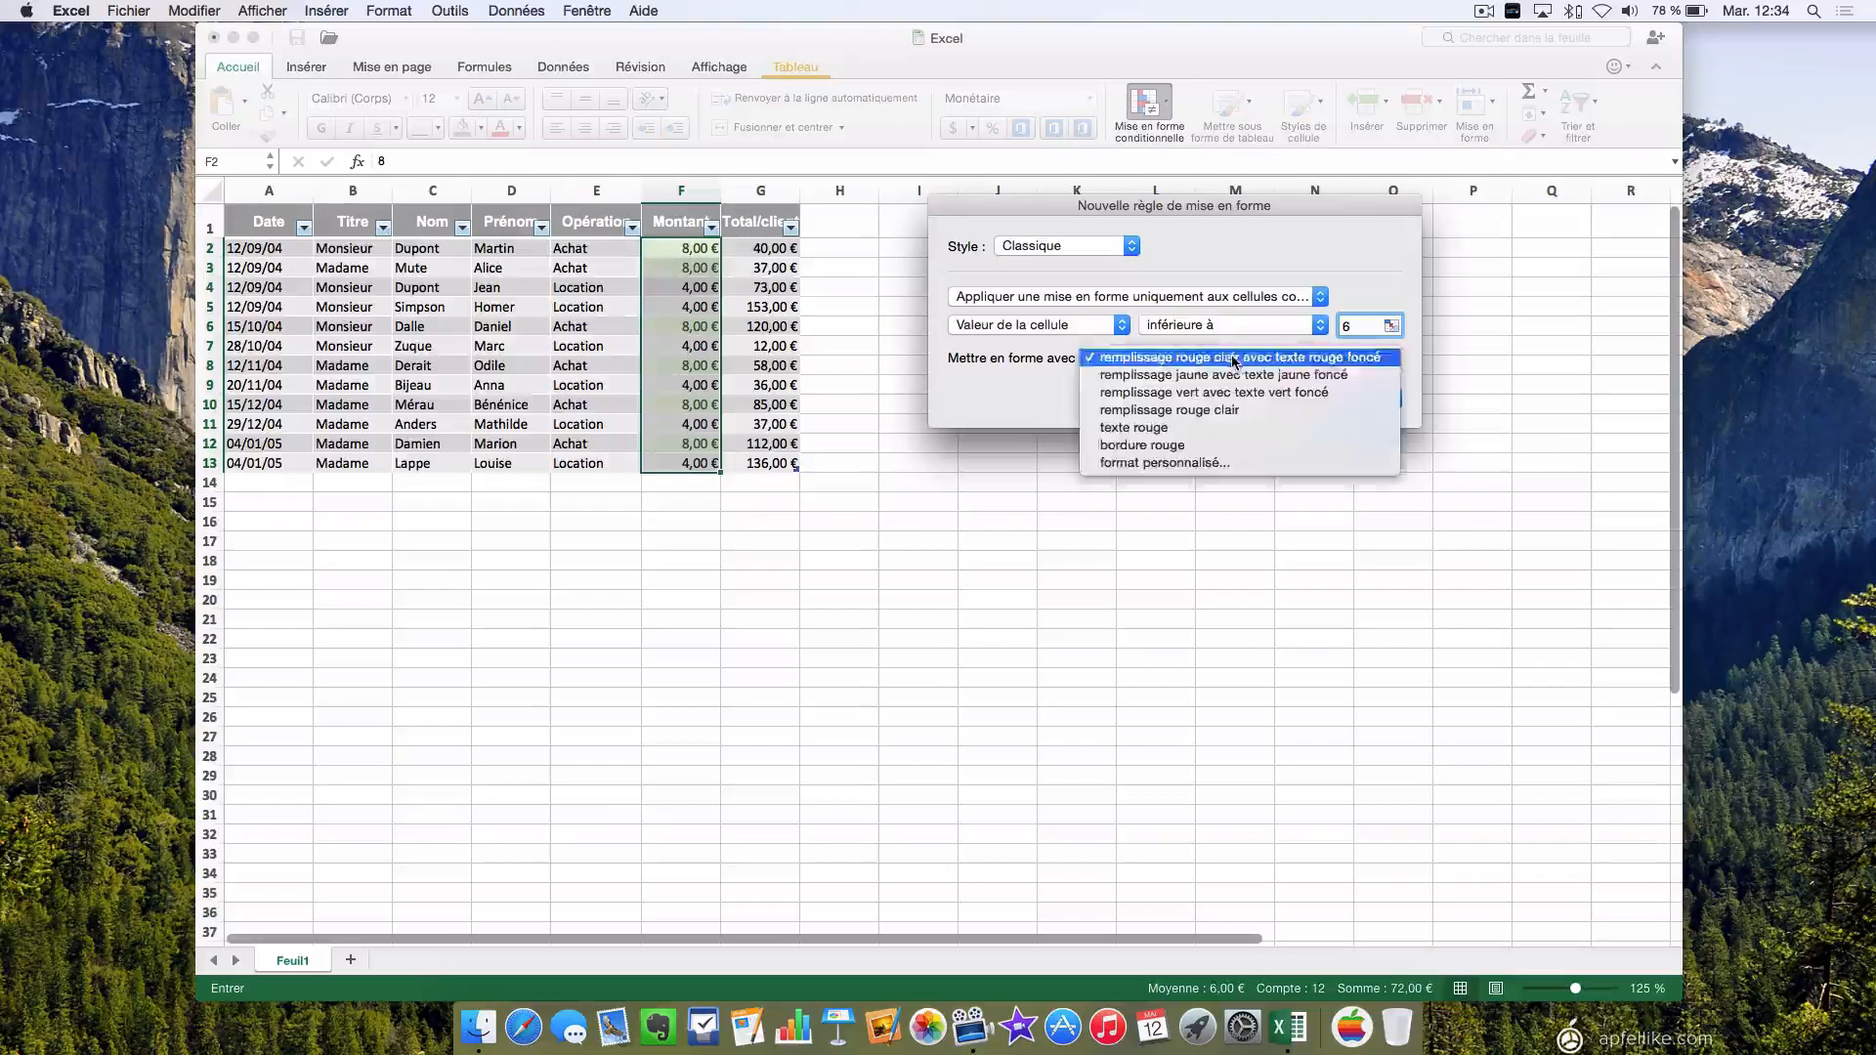
click(1207, 463)
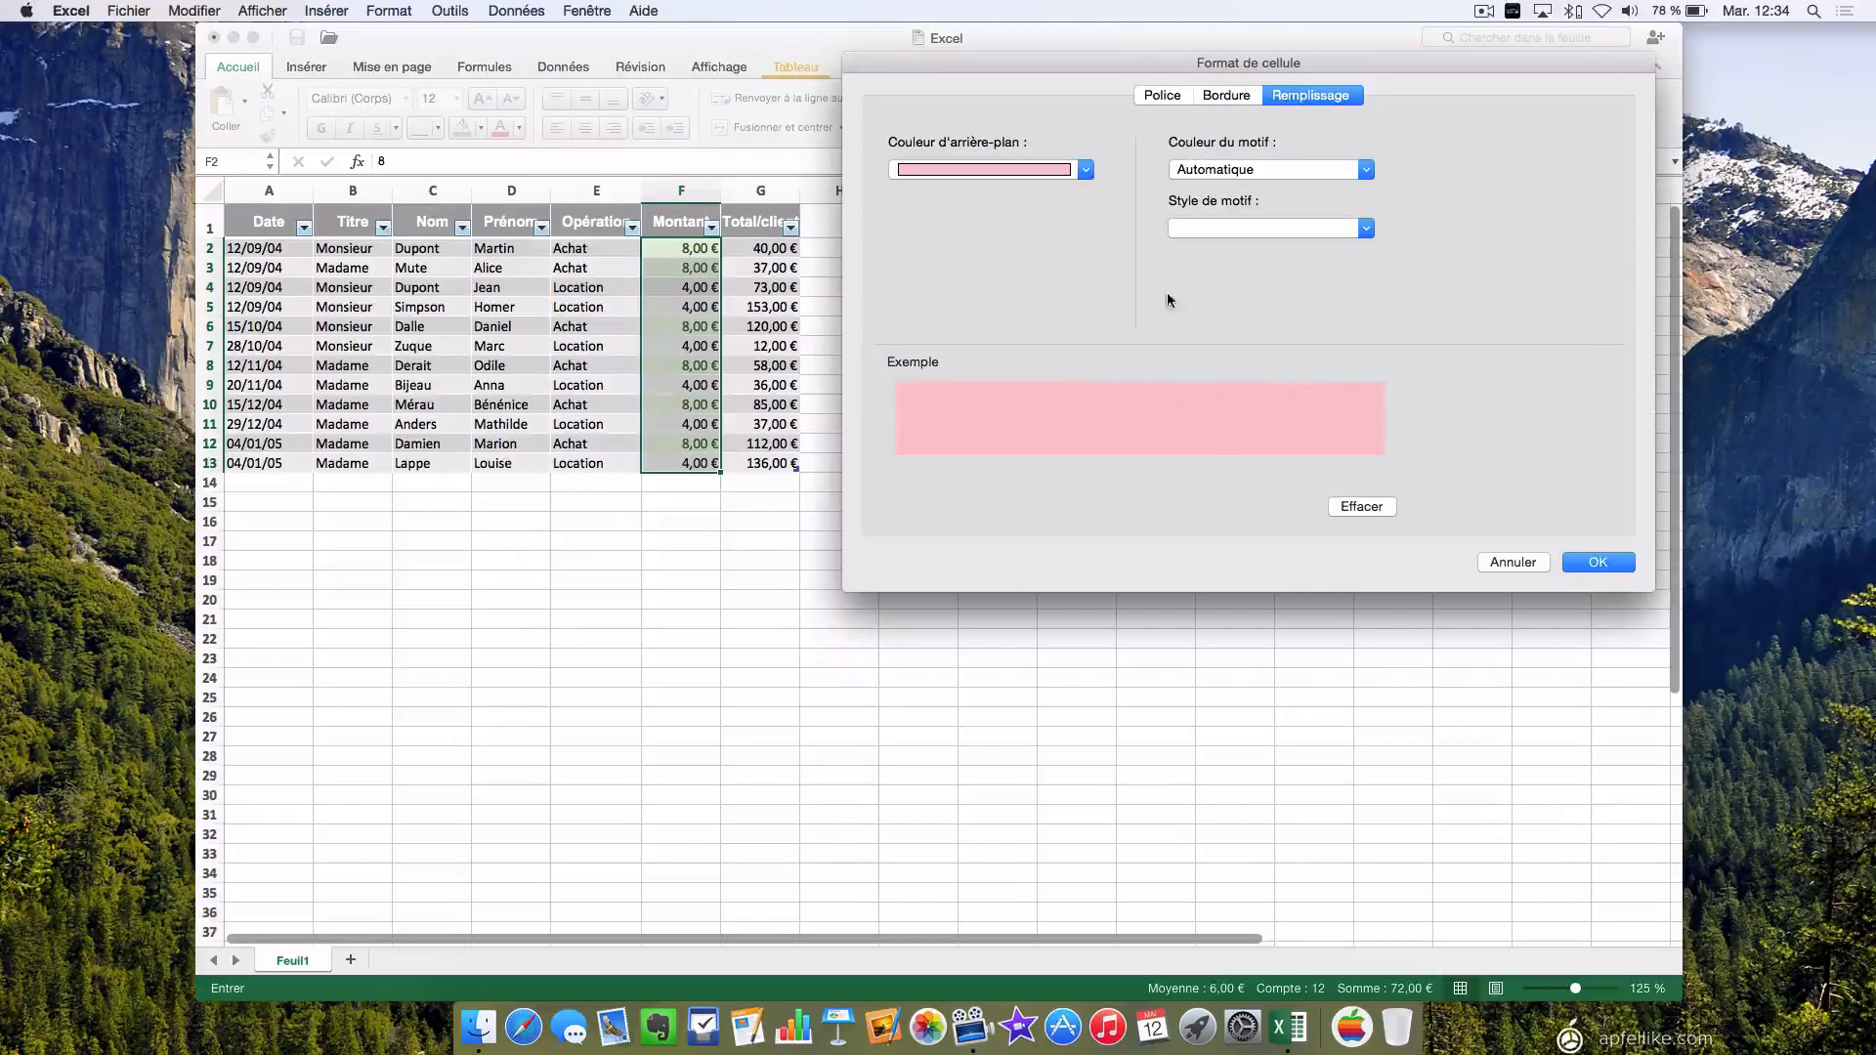
click(1084, 171)
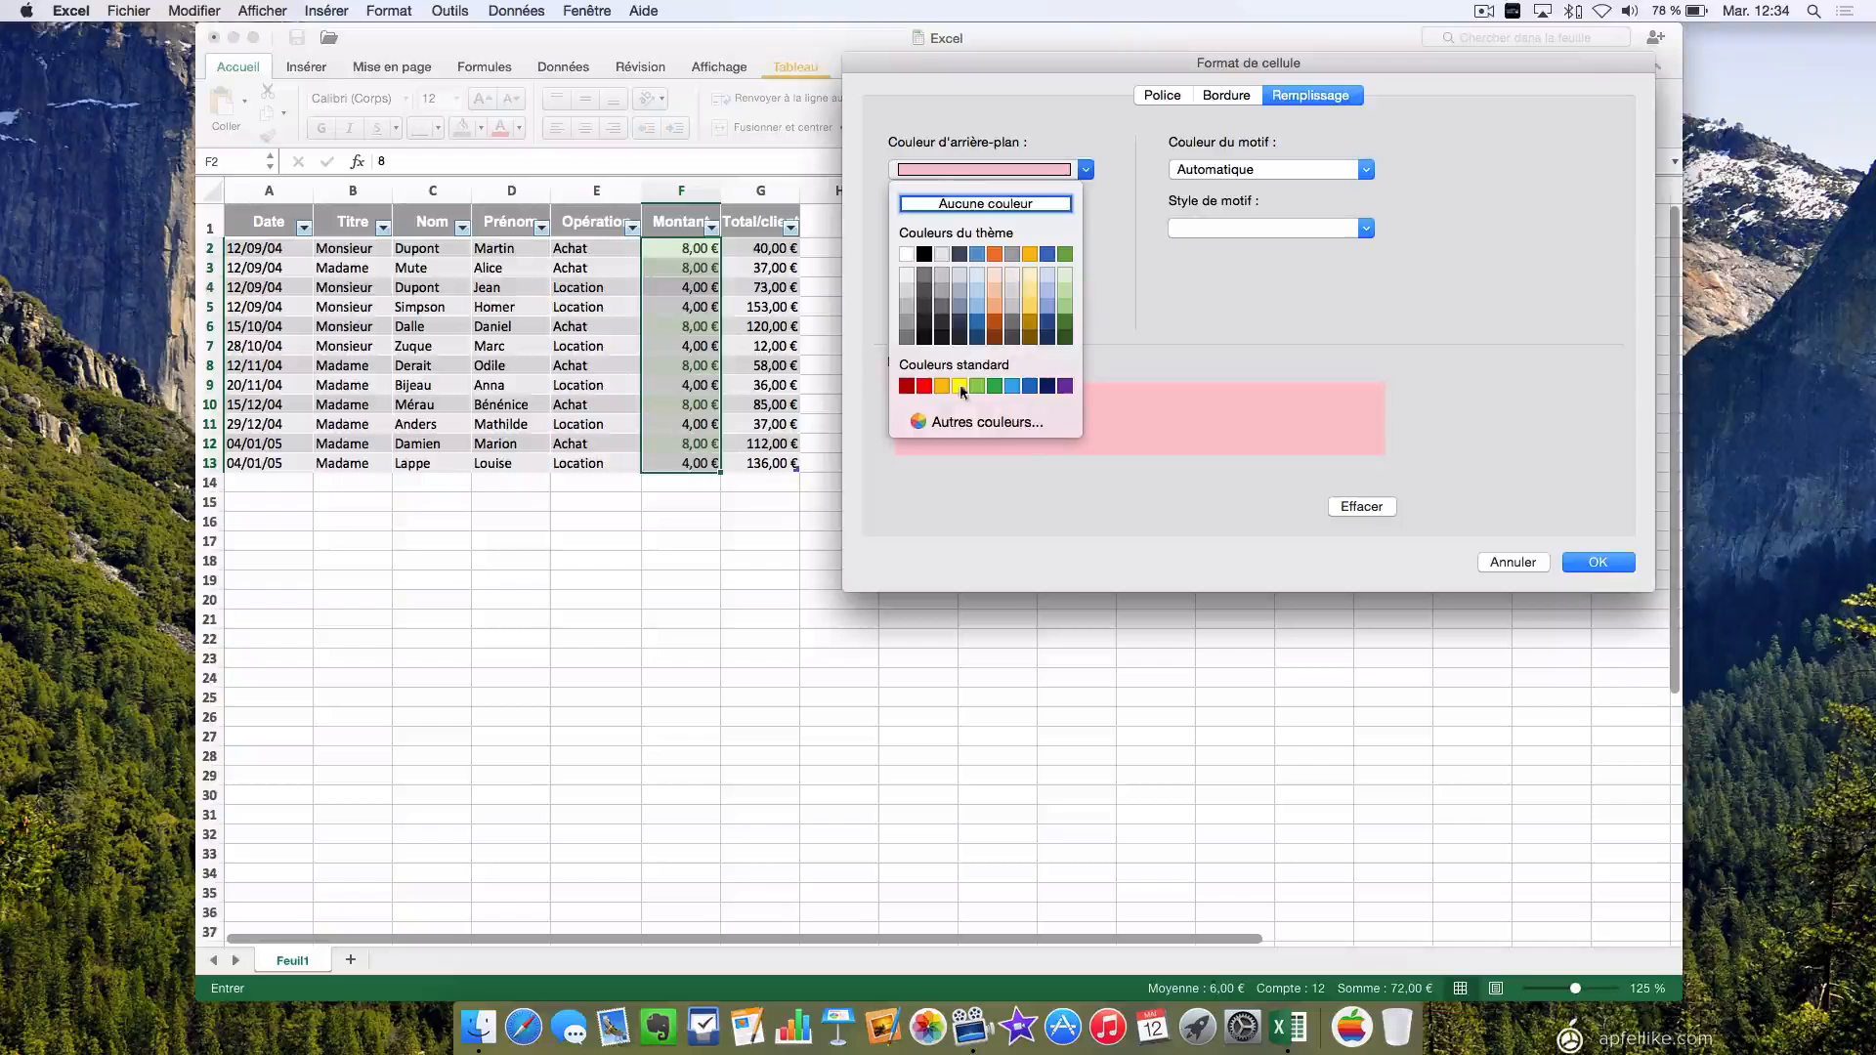
click(997, 274)
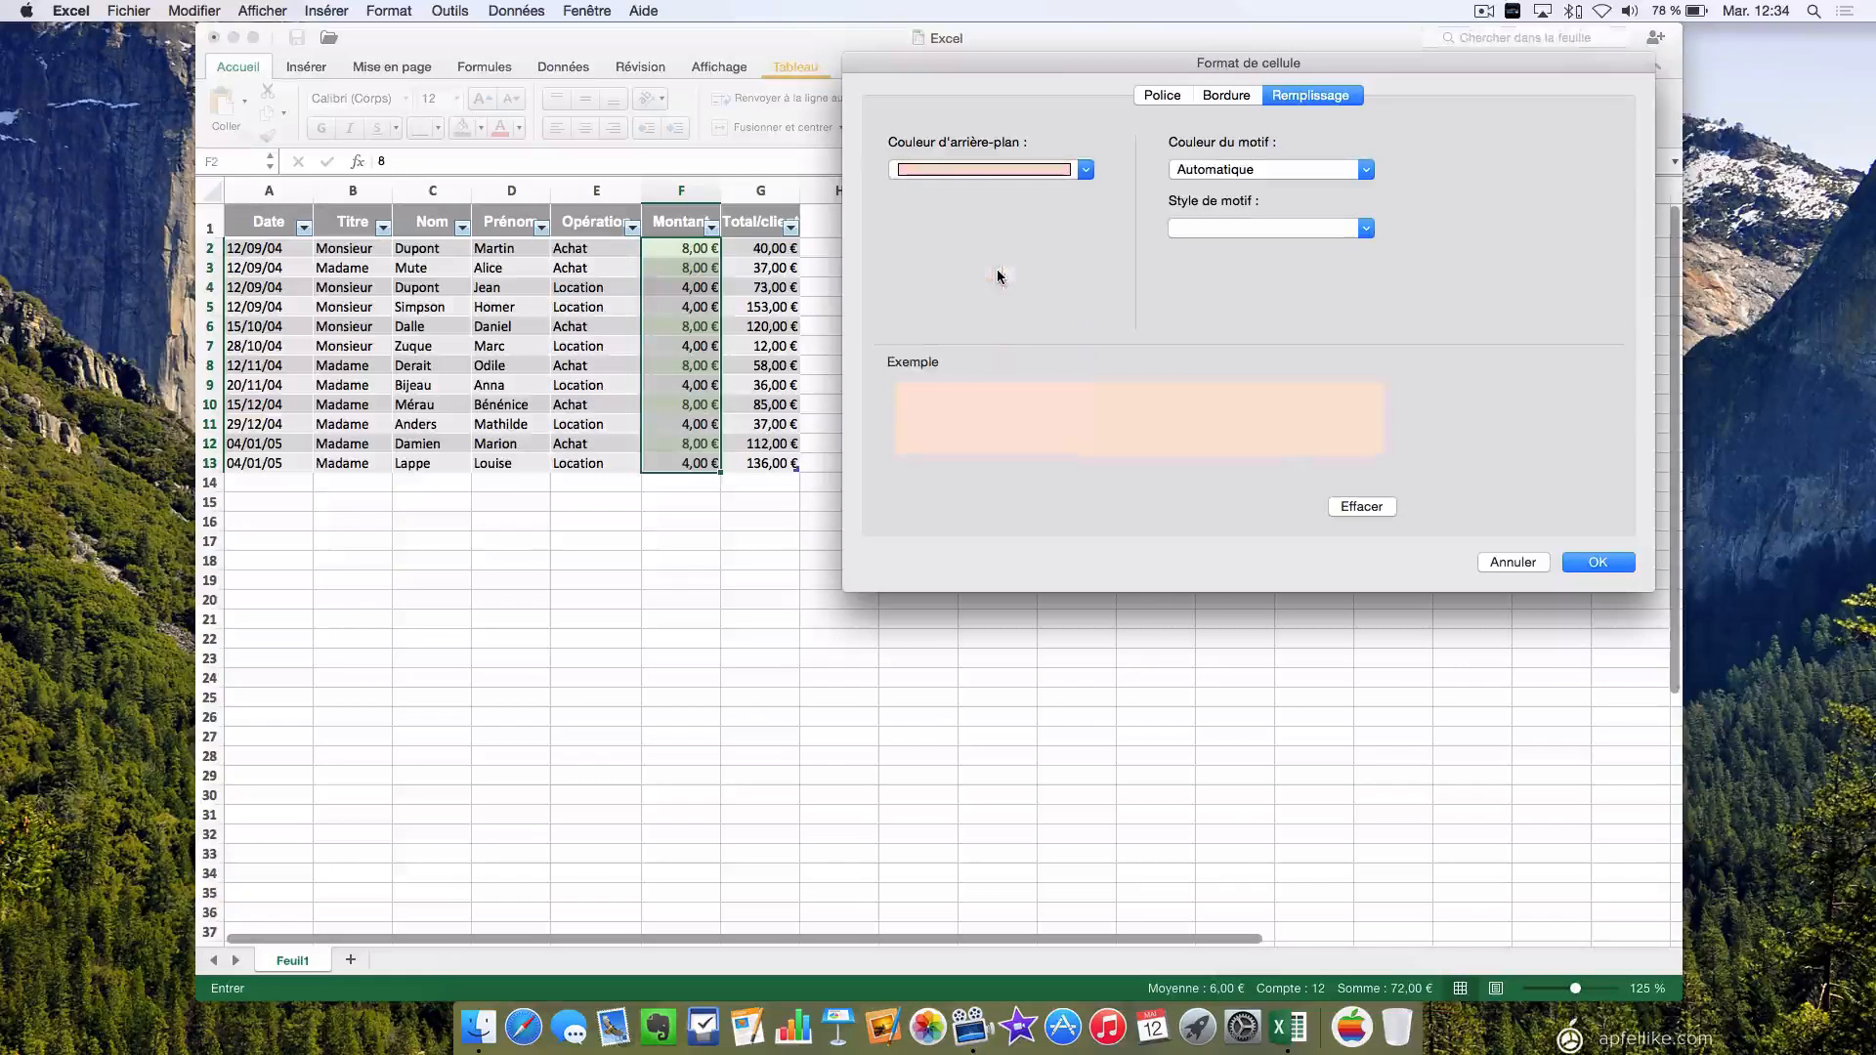
Set the custom format's font colour to the darkest theme orange, leave Barré off, and apply the rule to the Montant cells.
click(1158, 97)
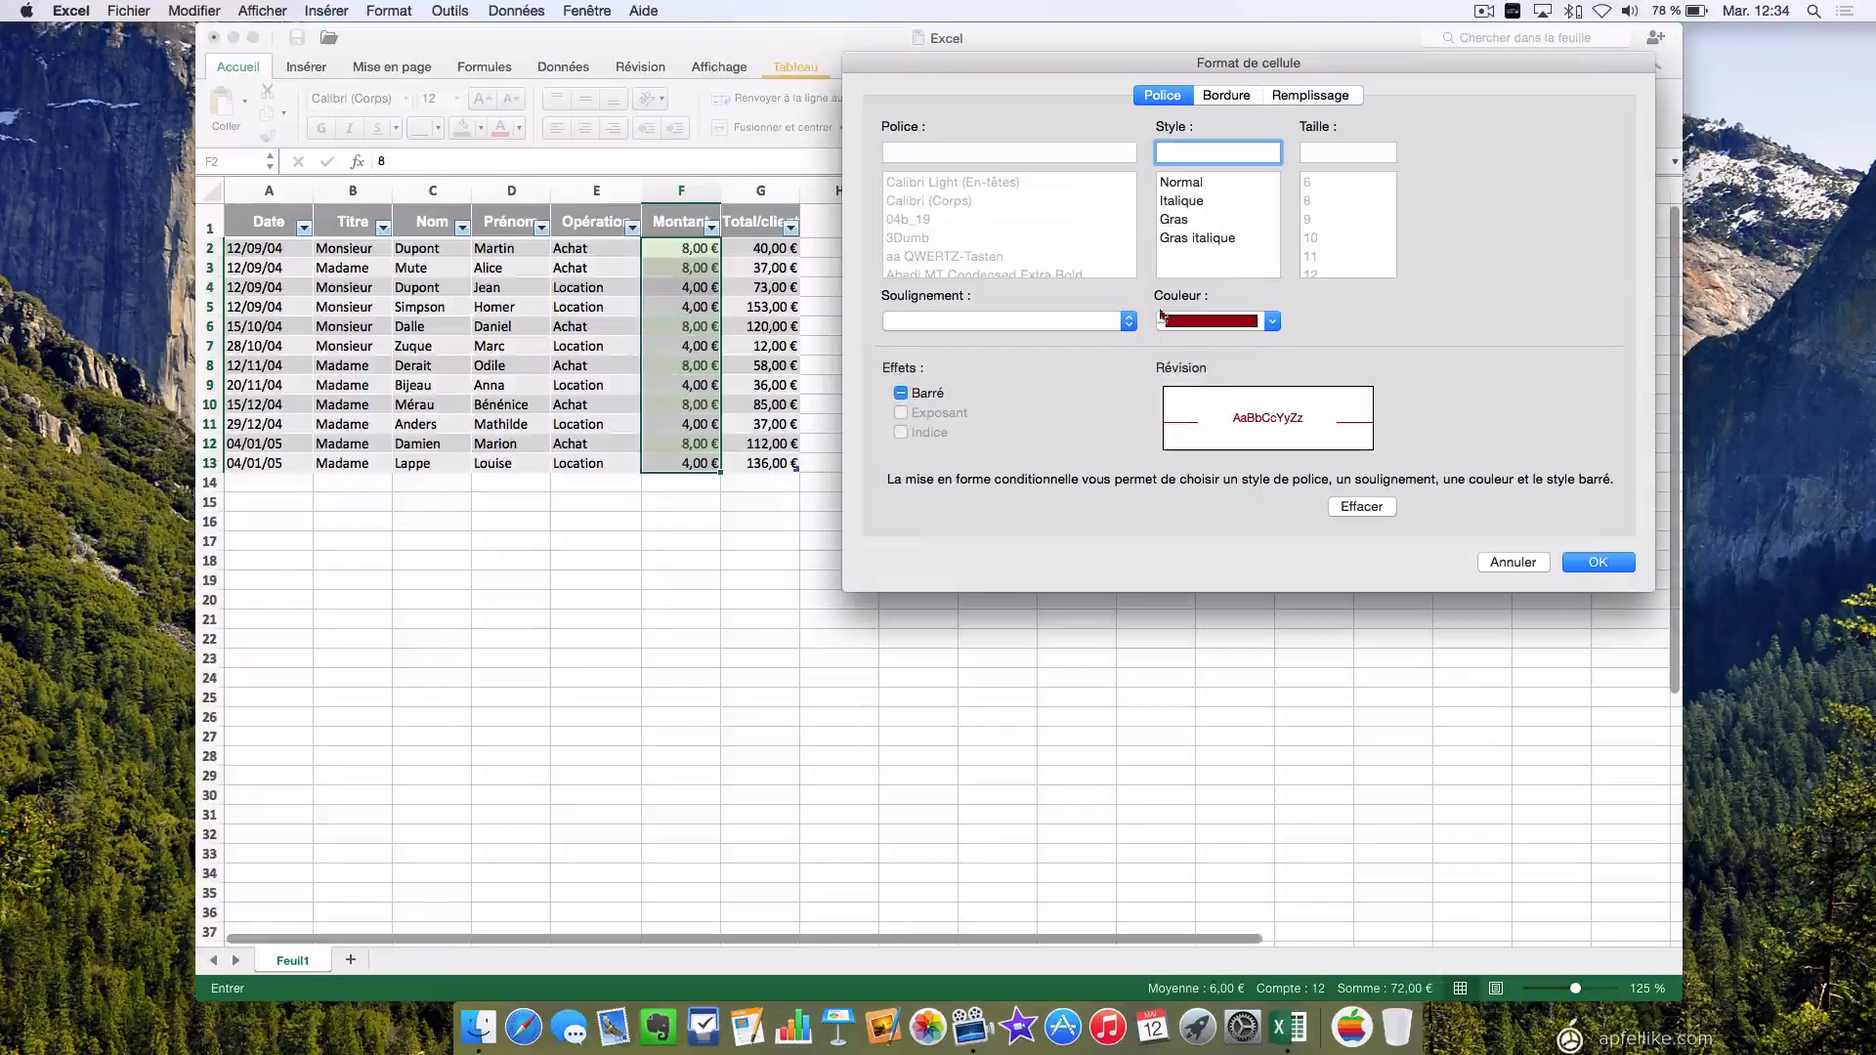
click(1274, 322)
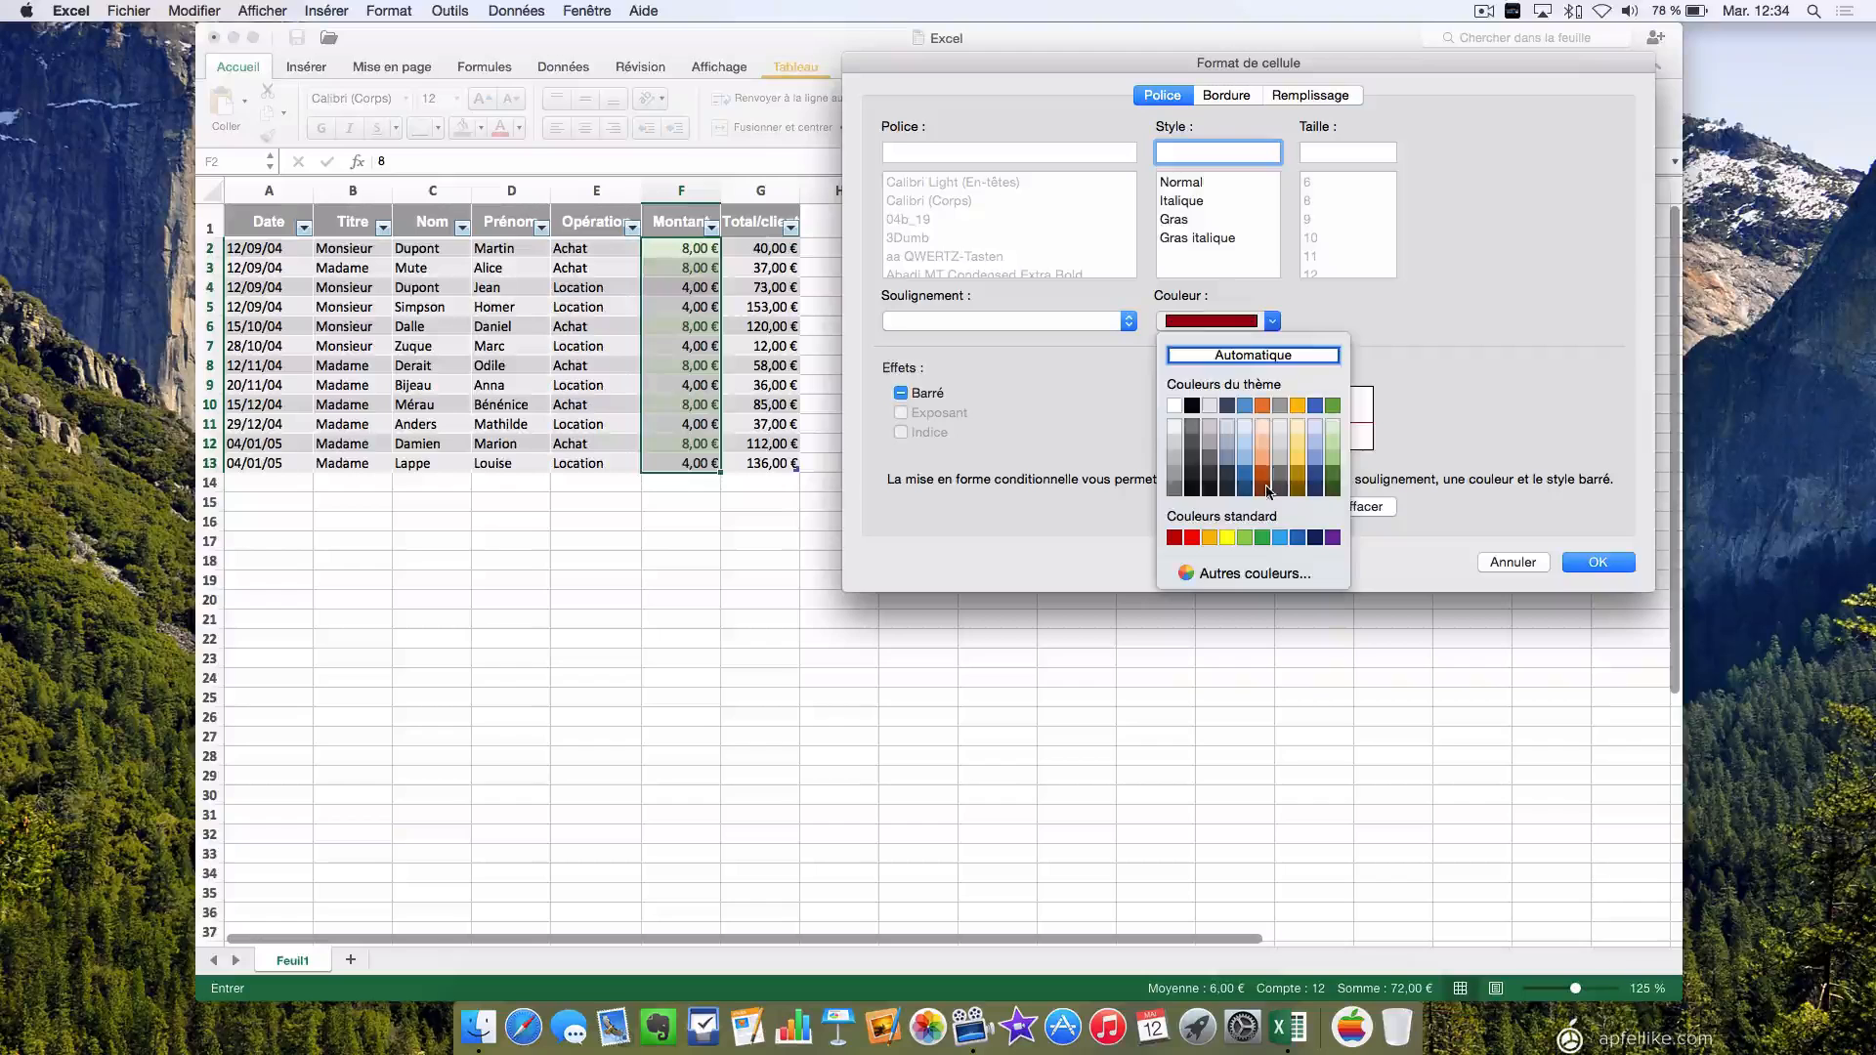
click(1268, 491)
click(900, 392)
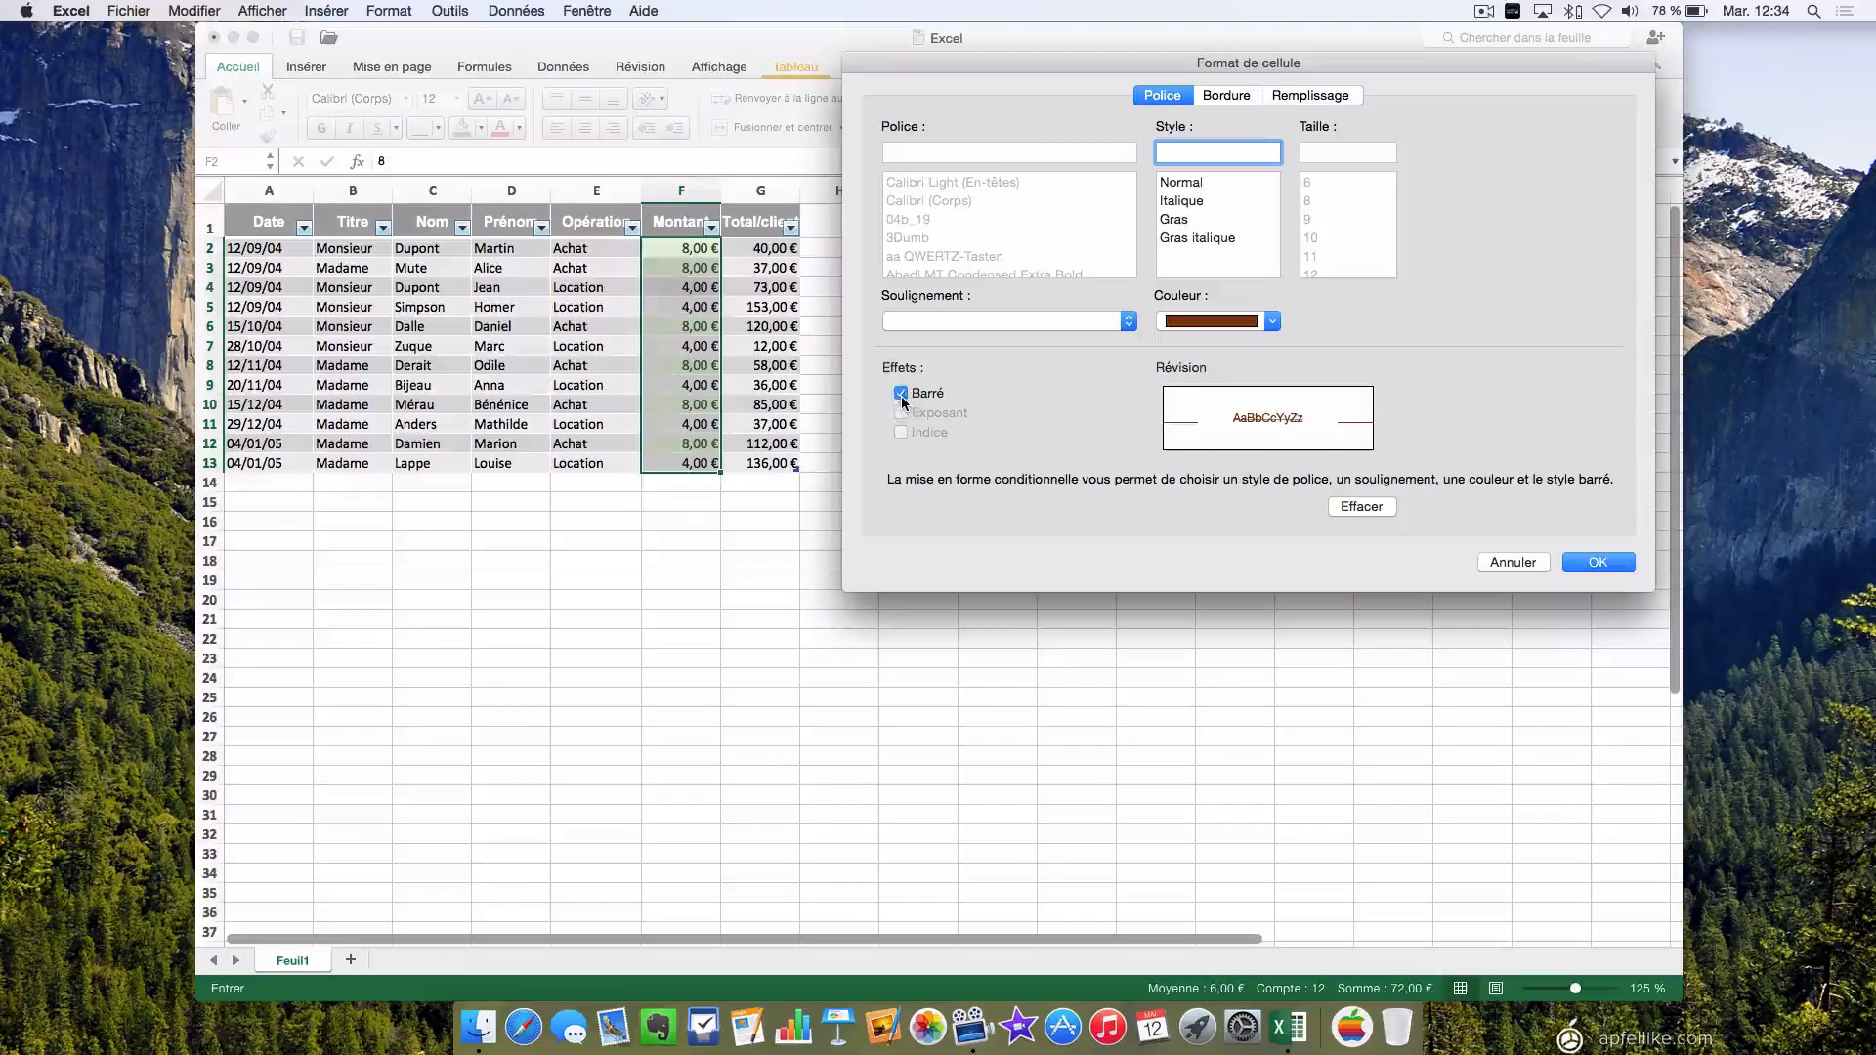
click(900, 393)
click(1587, 563)
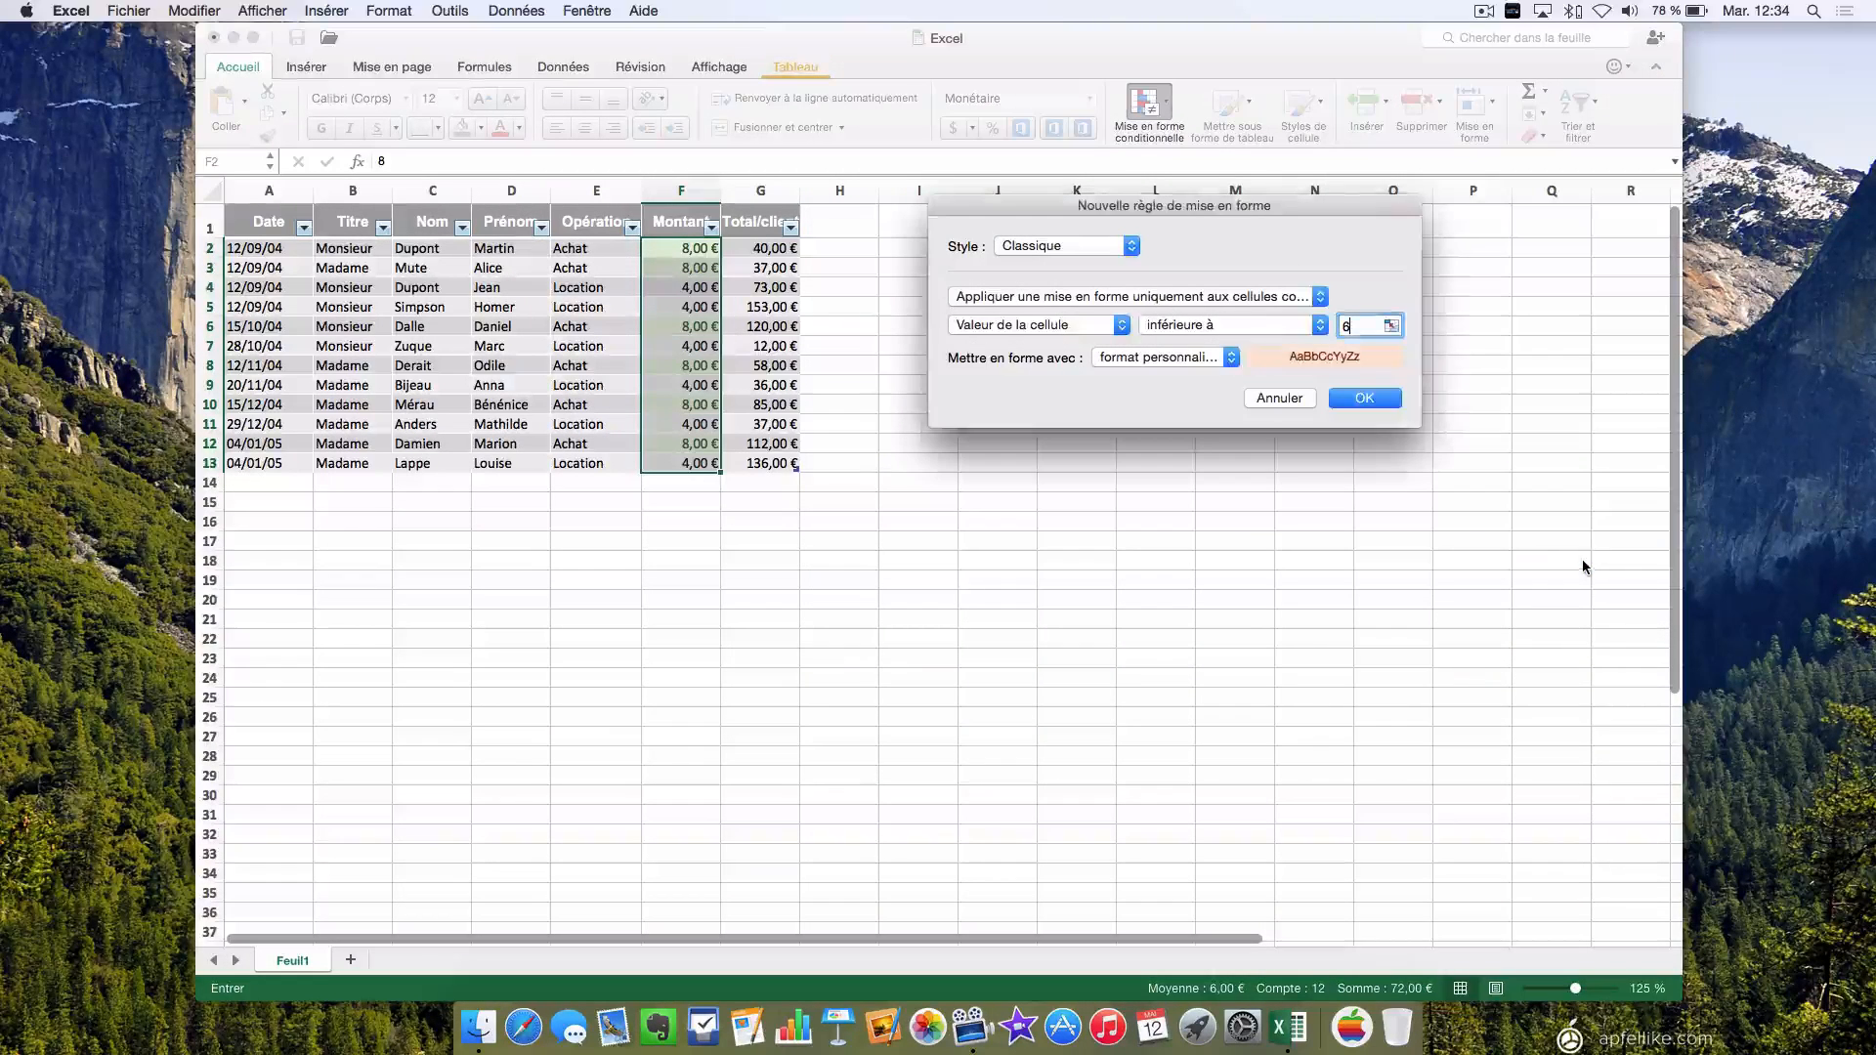
click(1365, 399)
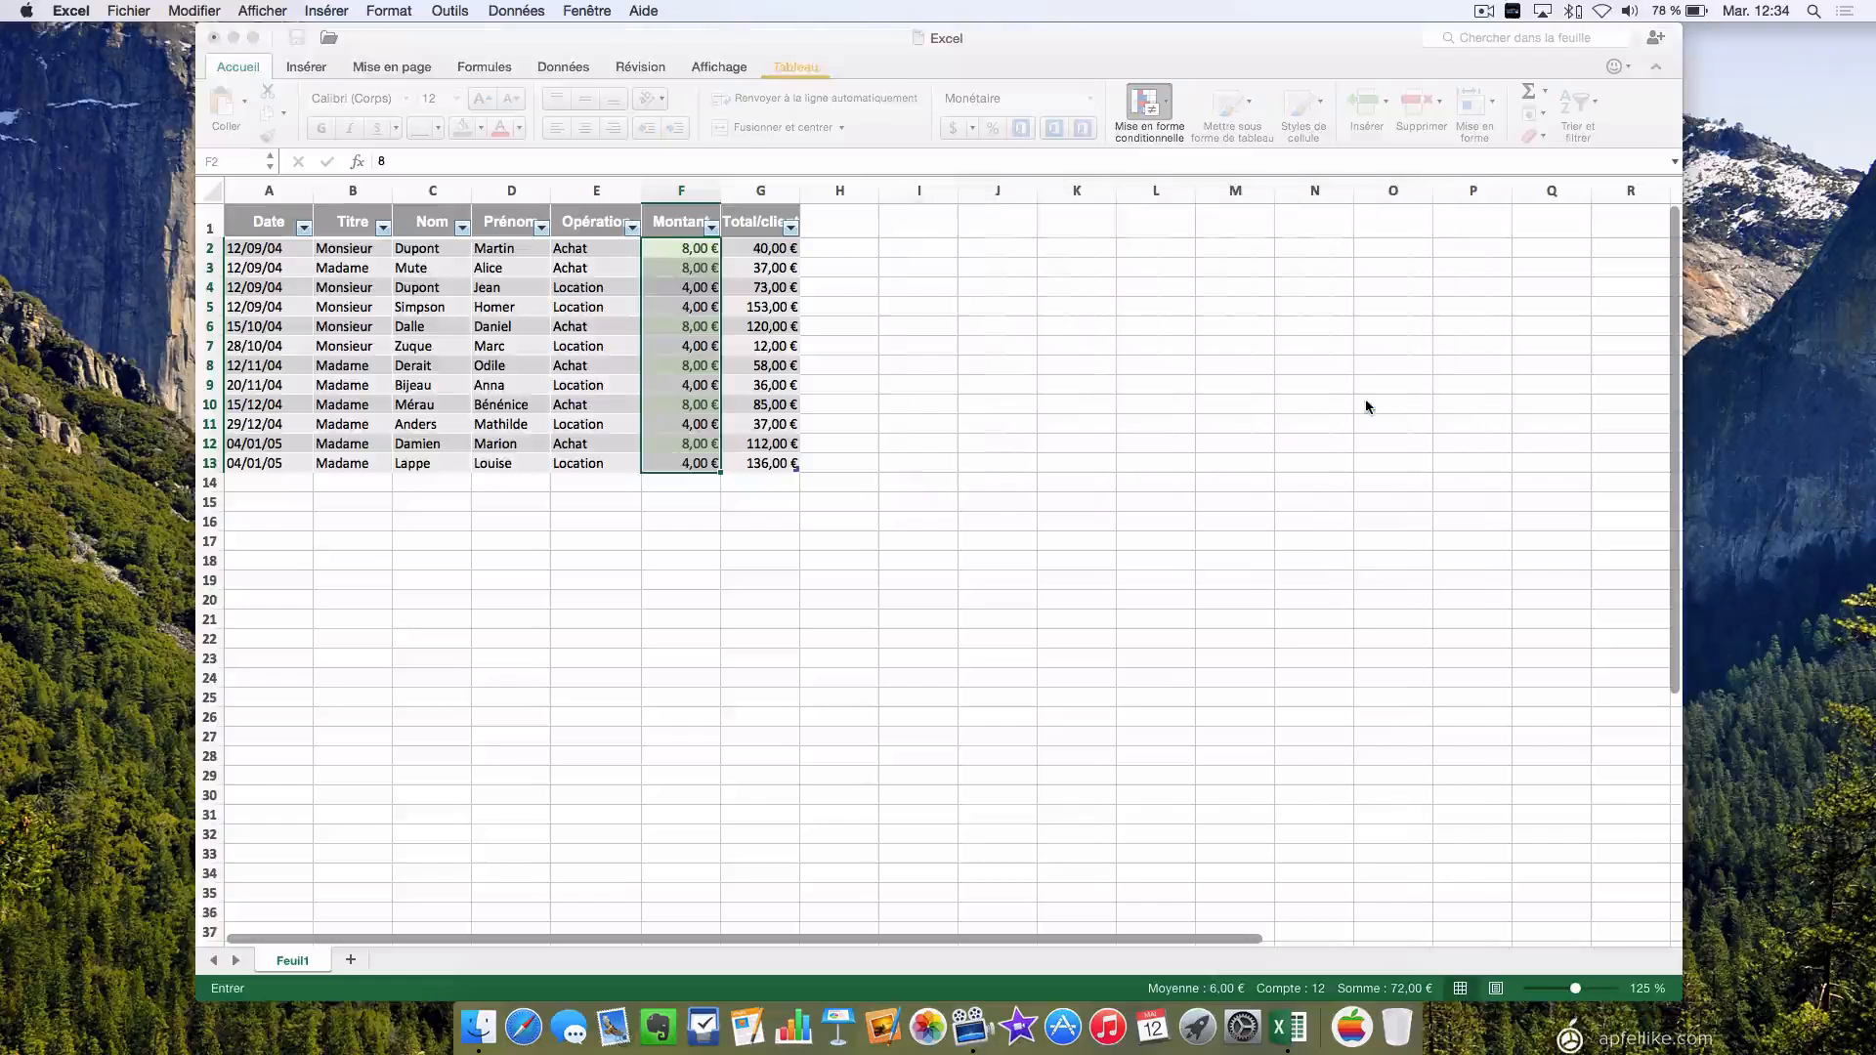
click(1026, 370)
drag(677, 287, 684, 308)
click(1097, 383)
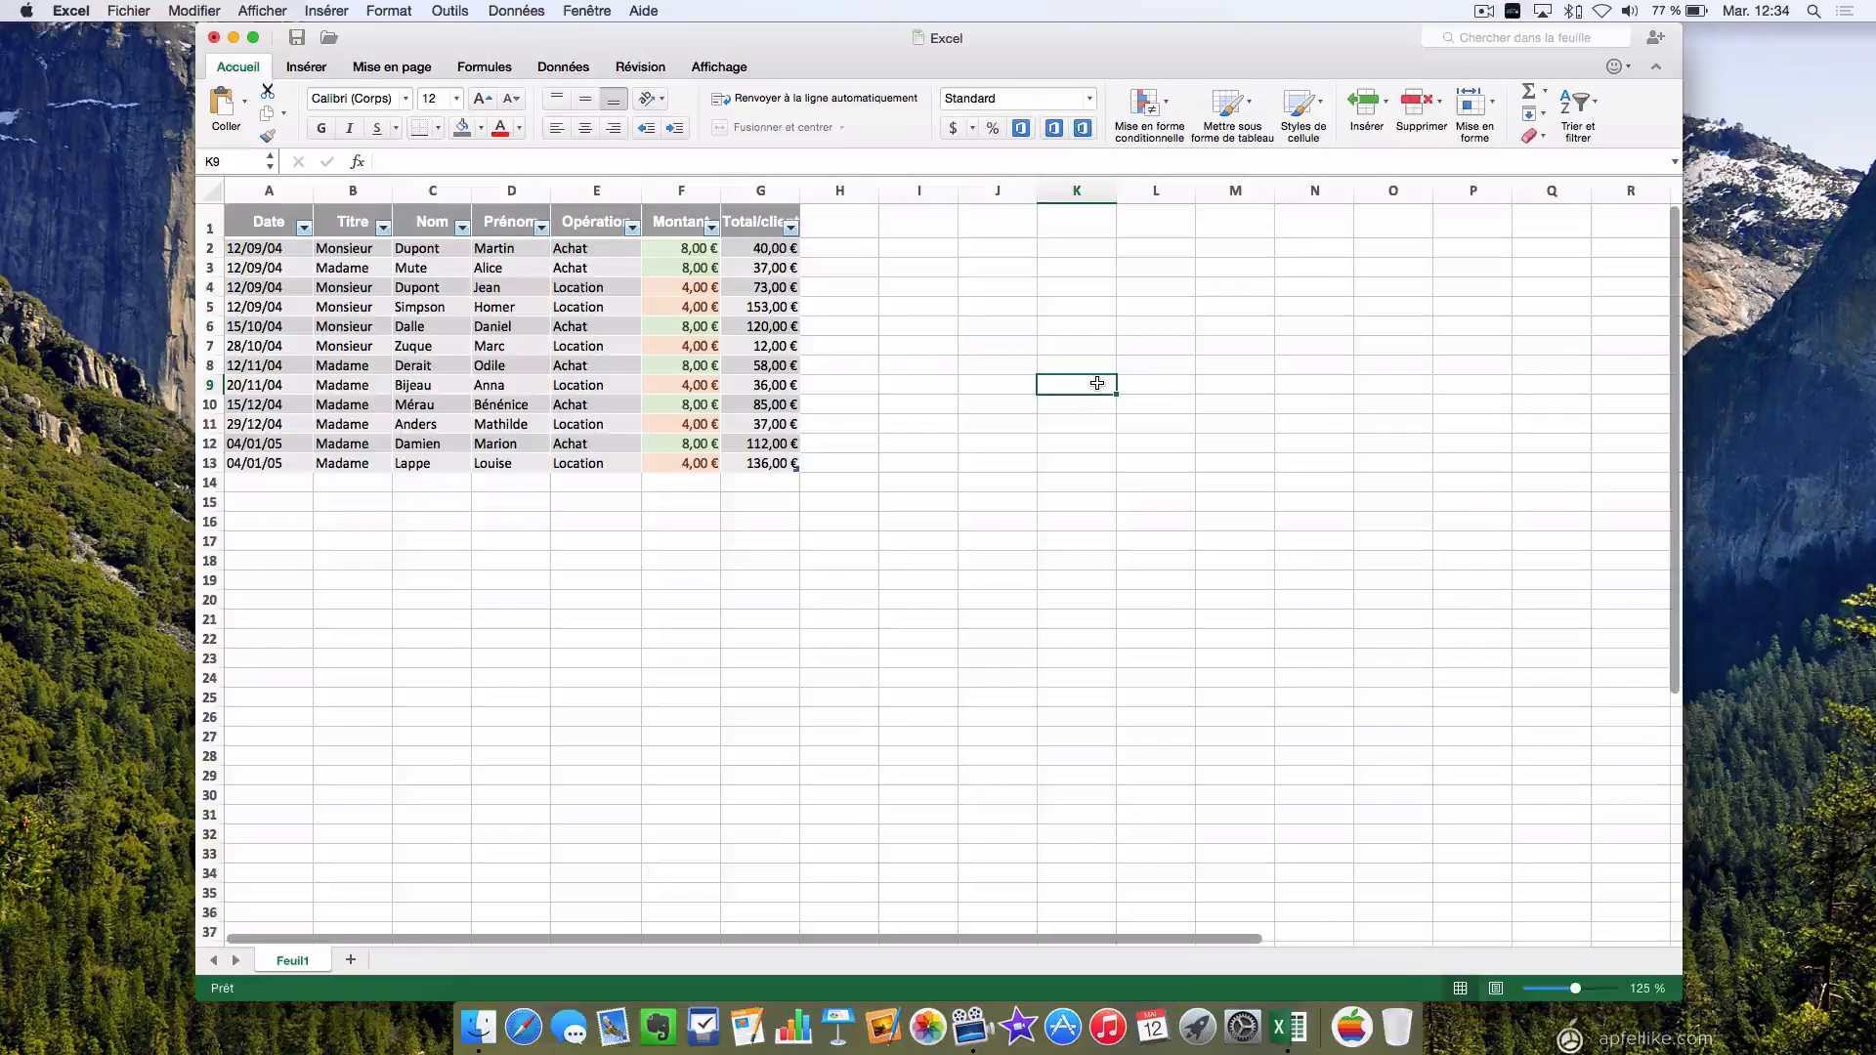
Start a new conditional formatting rule for the Date cells A2:A13, keeping the two-colour scale (Échelle à deux couleurs) style.
click(292, 247)
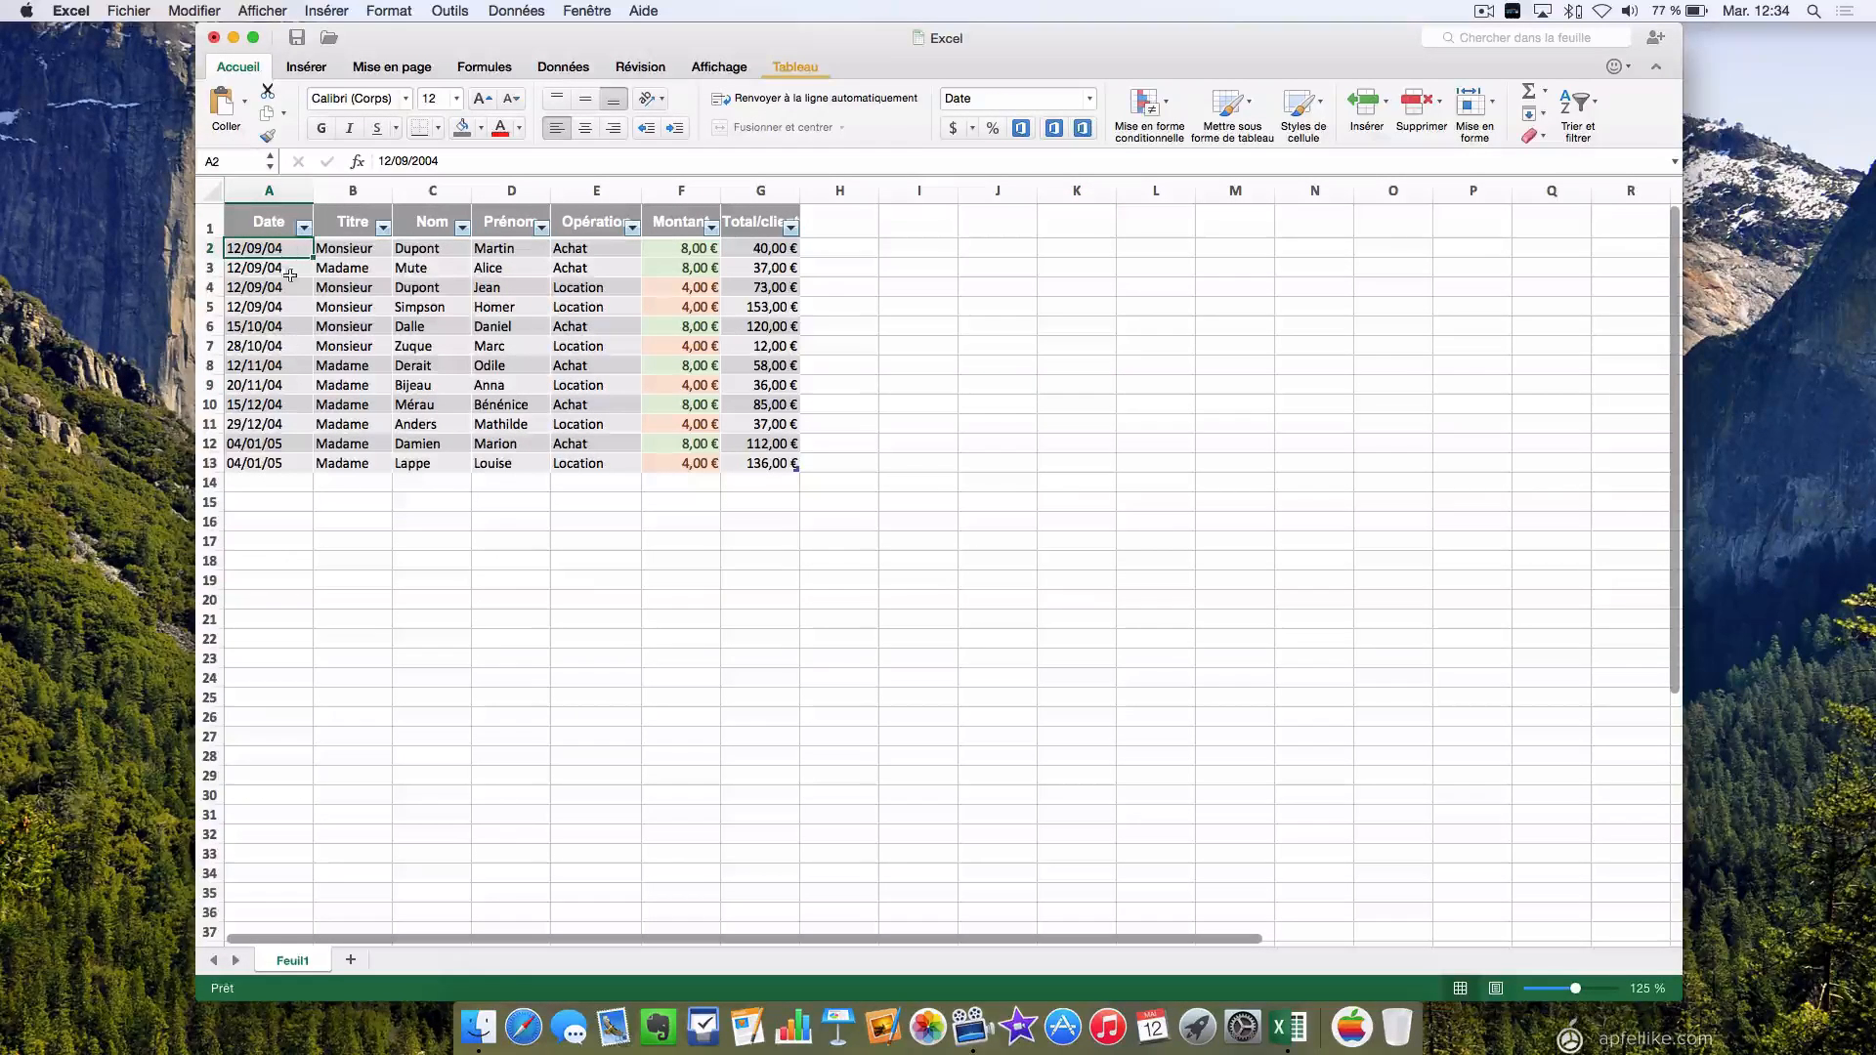
drag(278, 445, 286, 465)
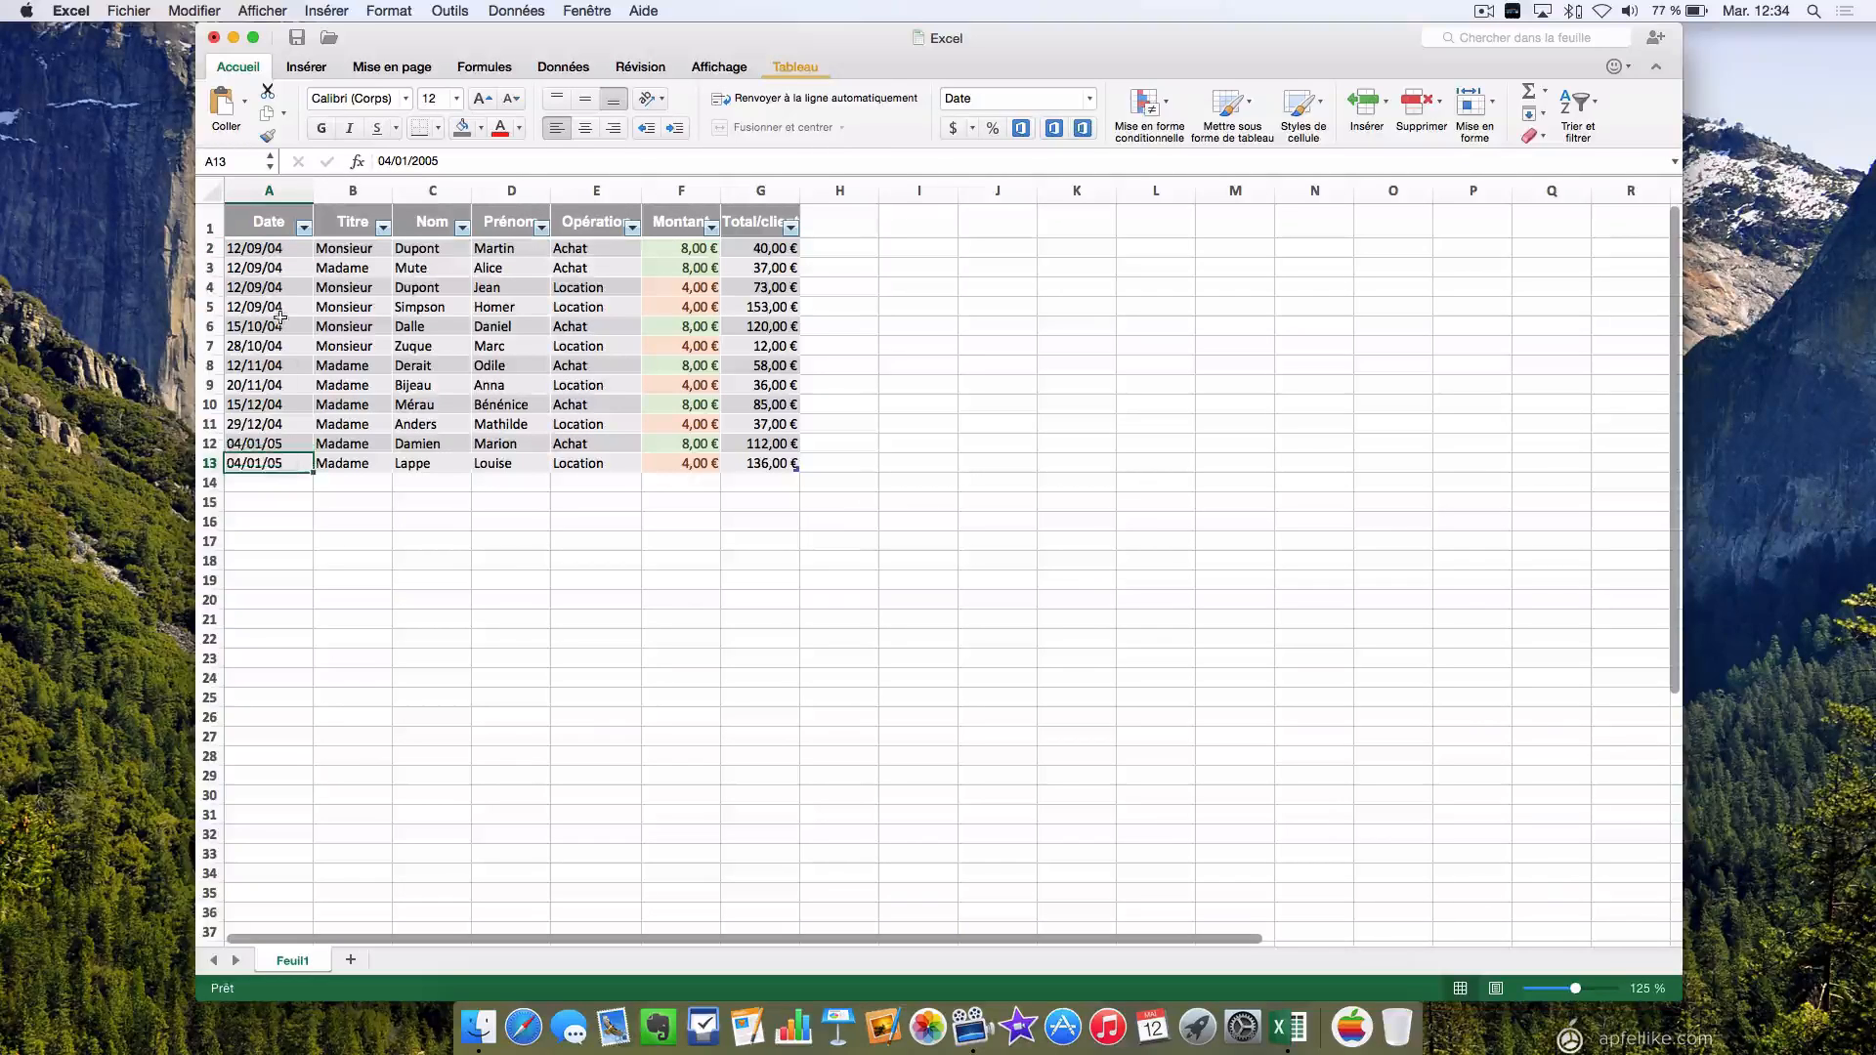
drag(279, 251, 274, 467)
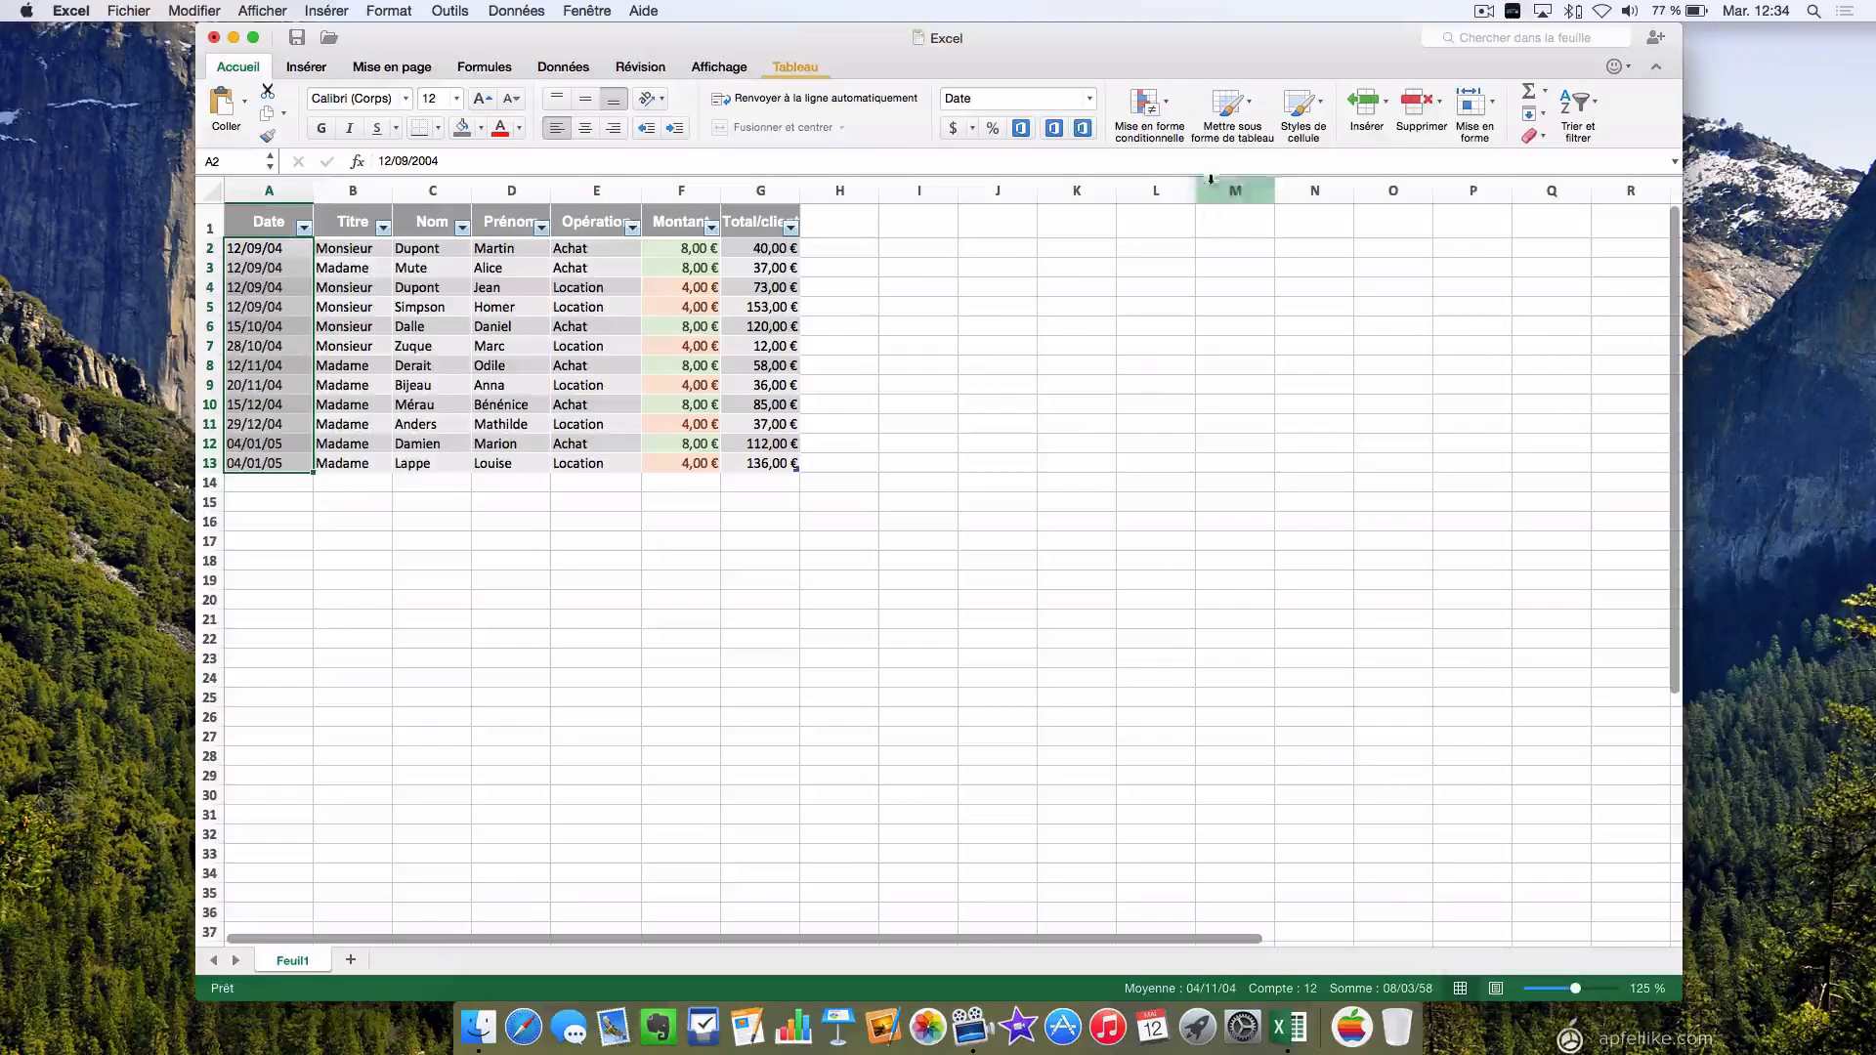
click(1151, 110)
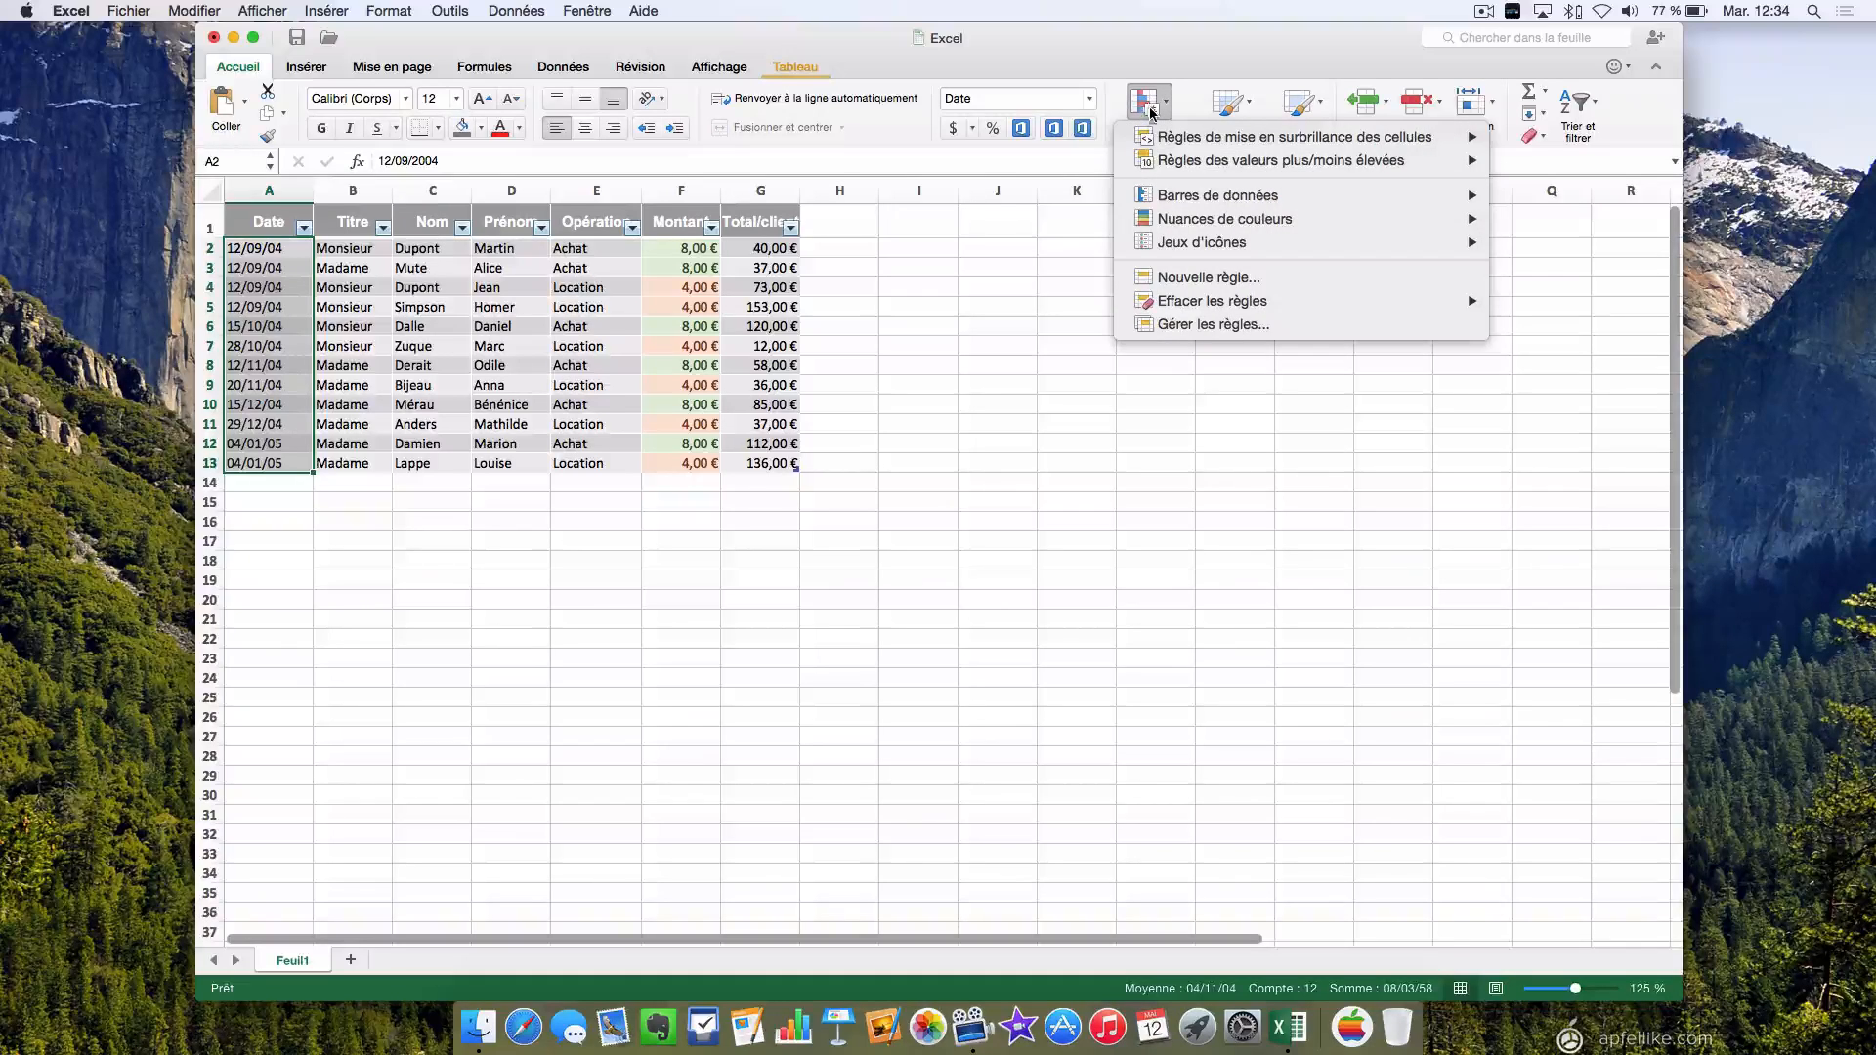
click(1204, 279)
click(1148, 252)
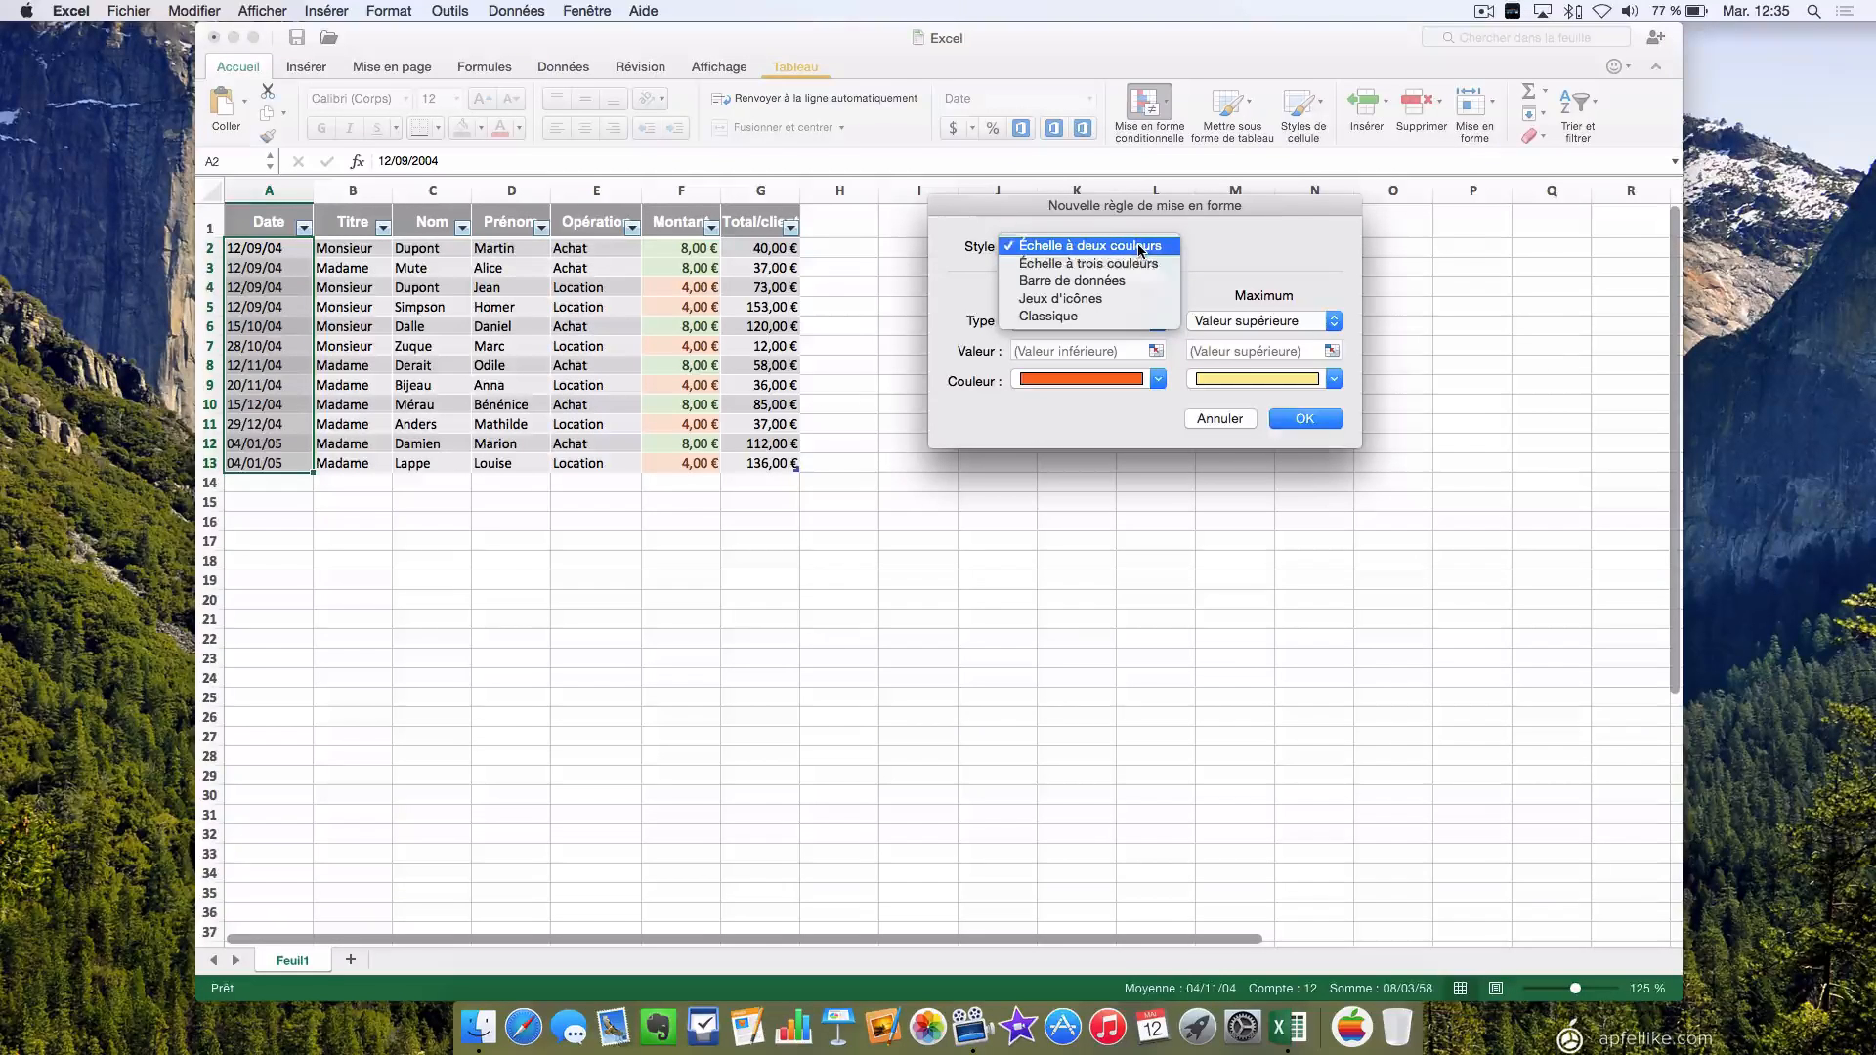
click(1218, 246)
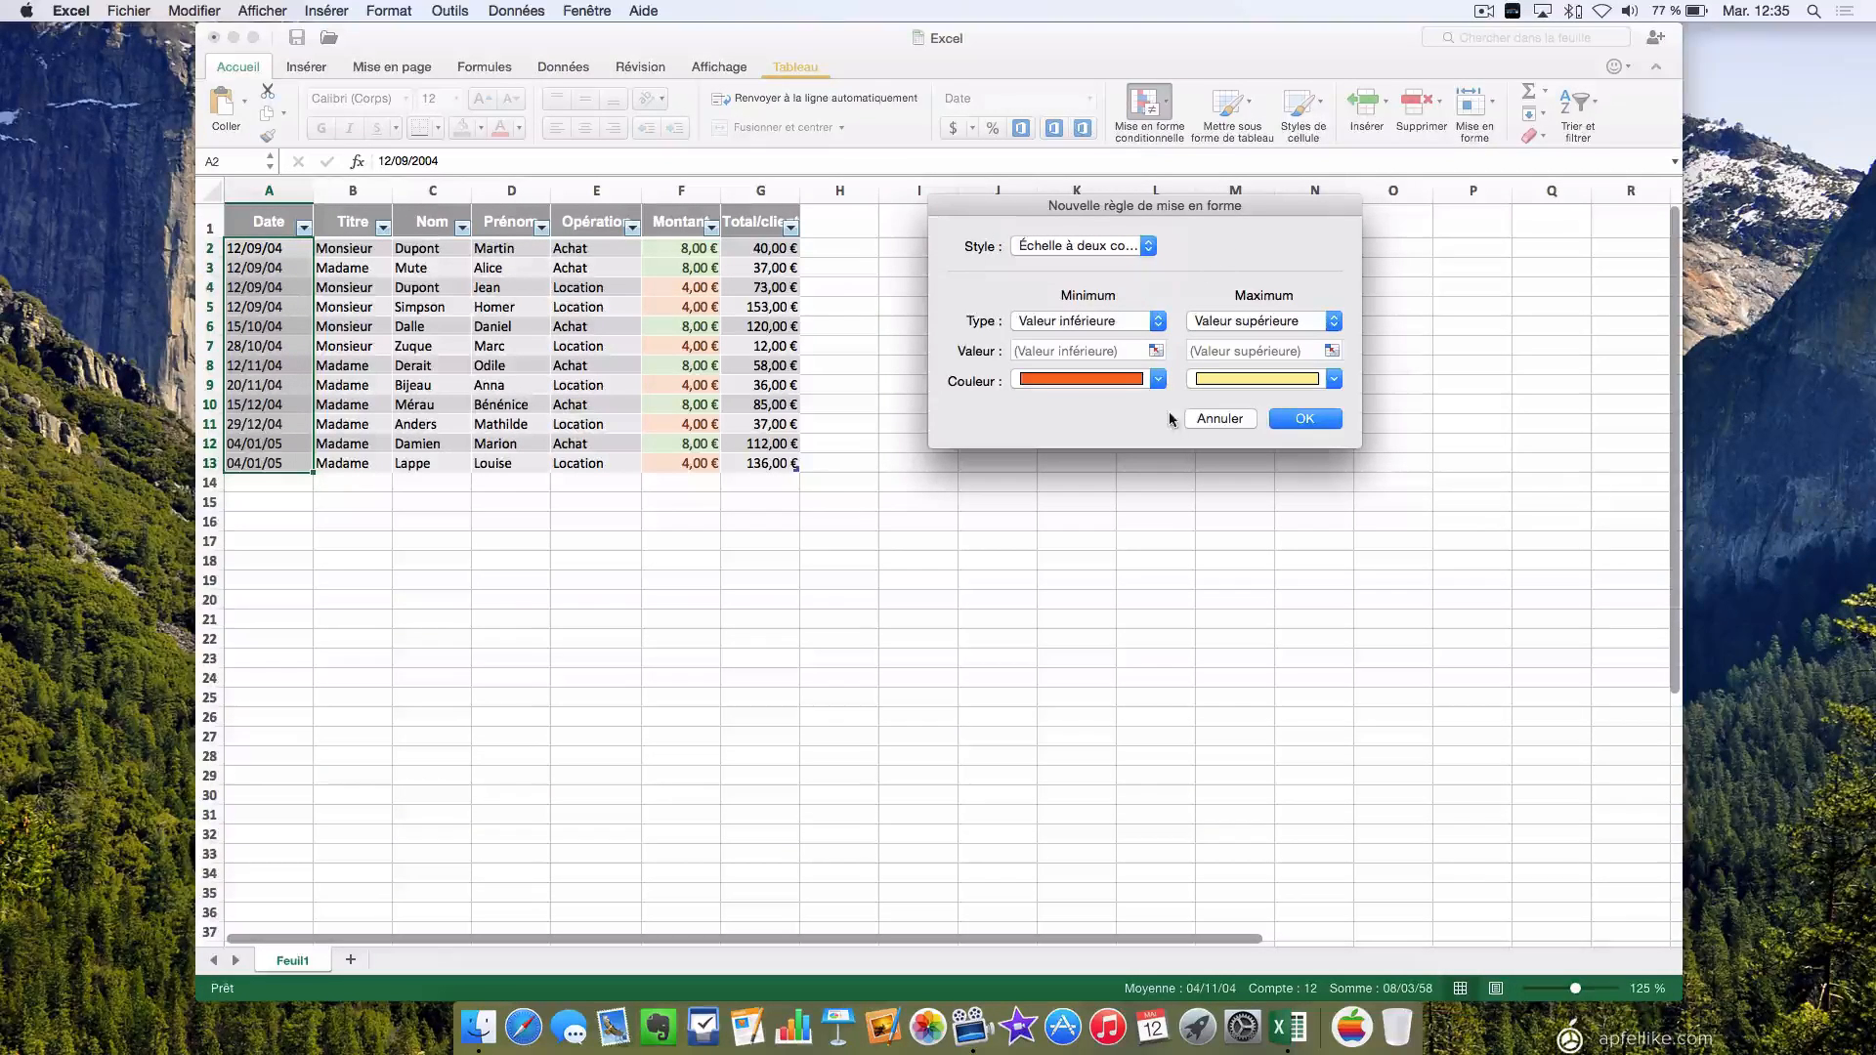
Set the scale's minimum colour to the lightest theme blue and its maximum colour to the lightest theme gold.
click(1159, 380)
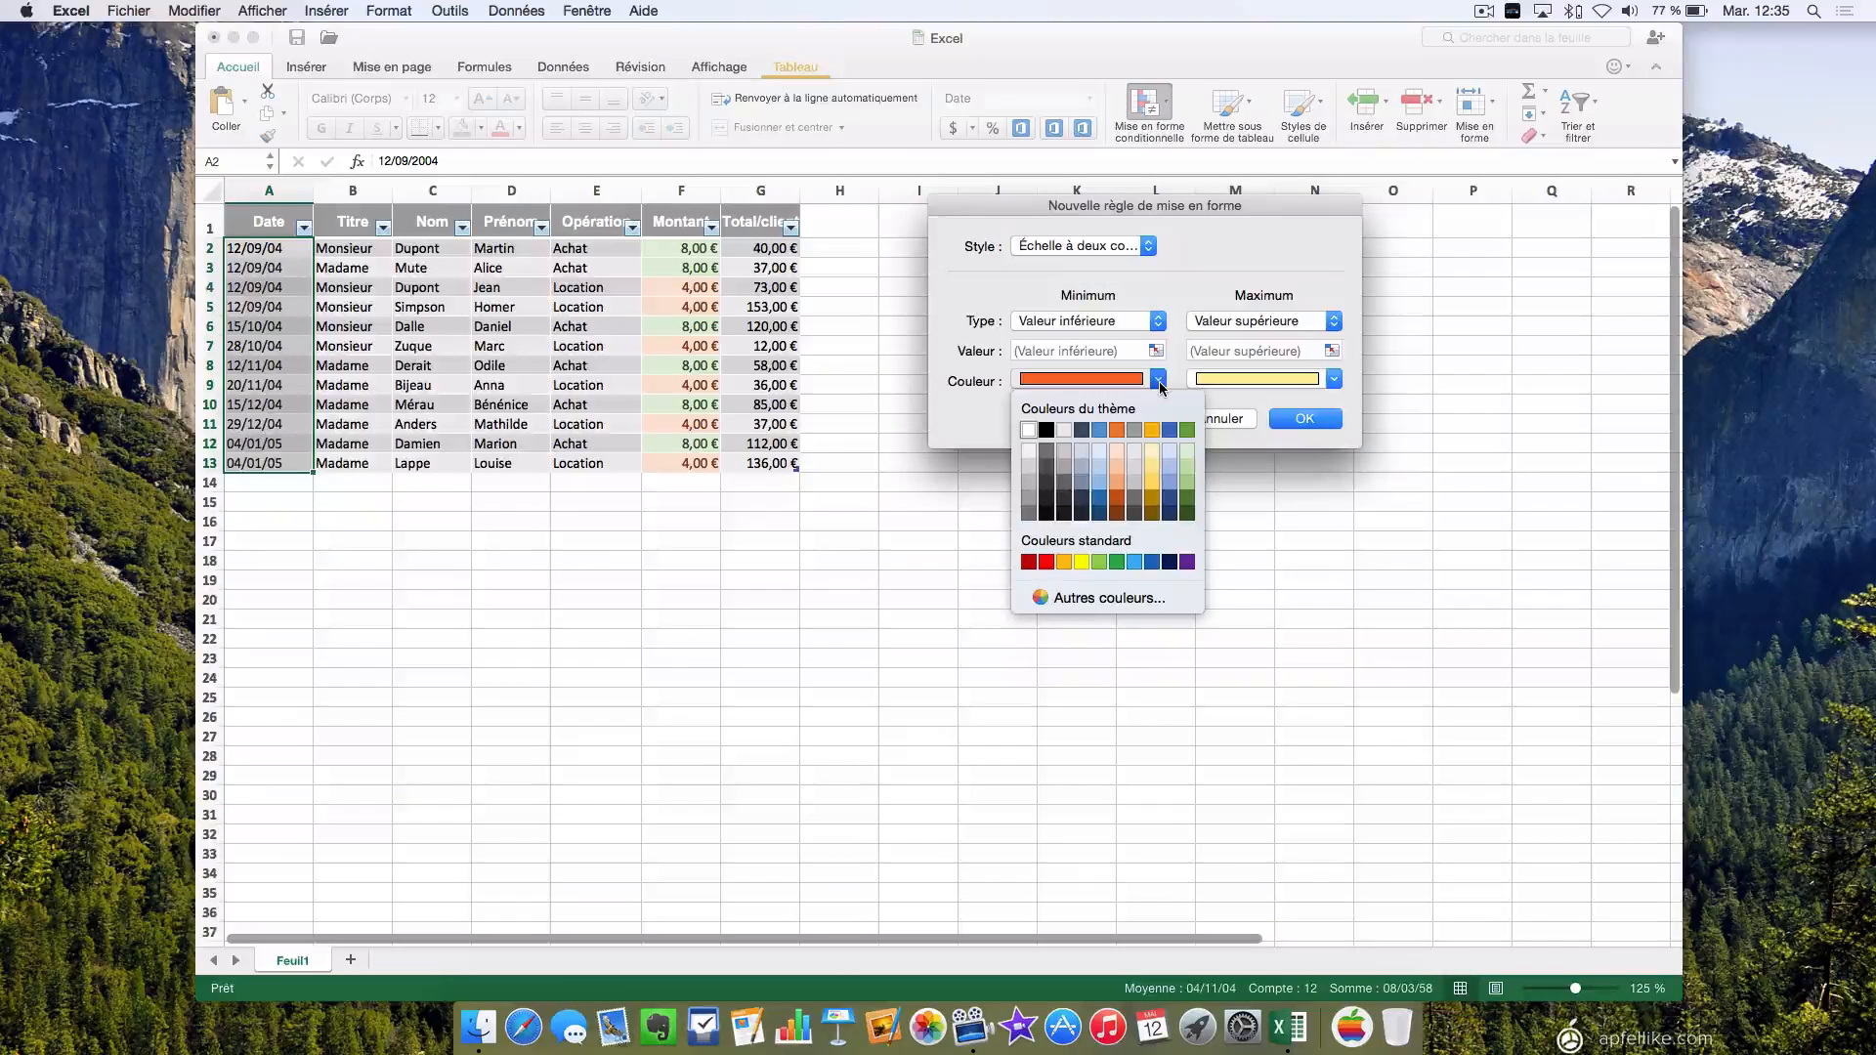
click(1169, 450)
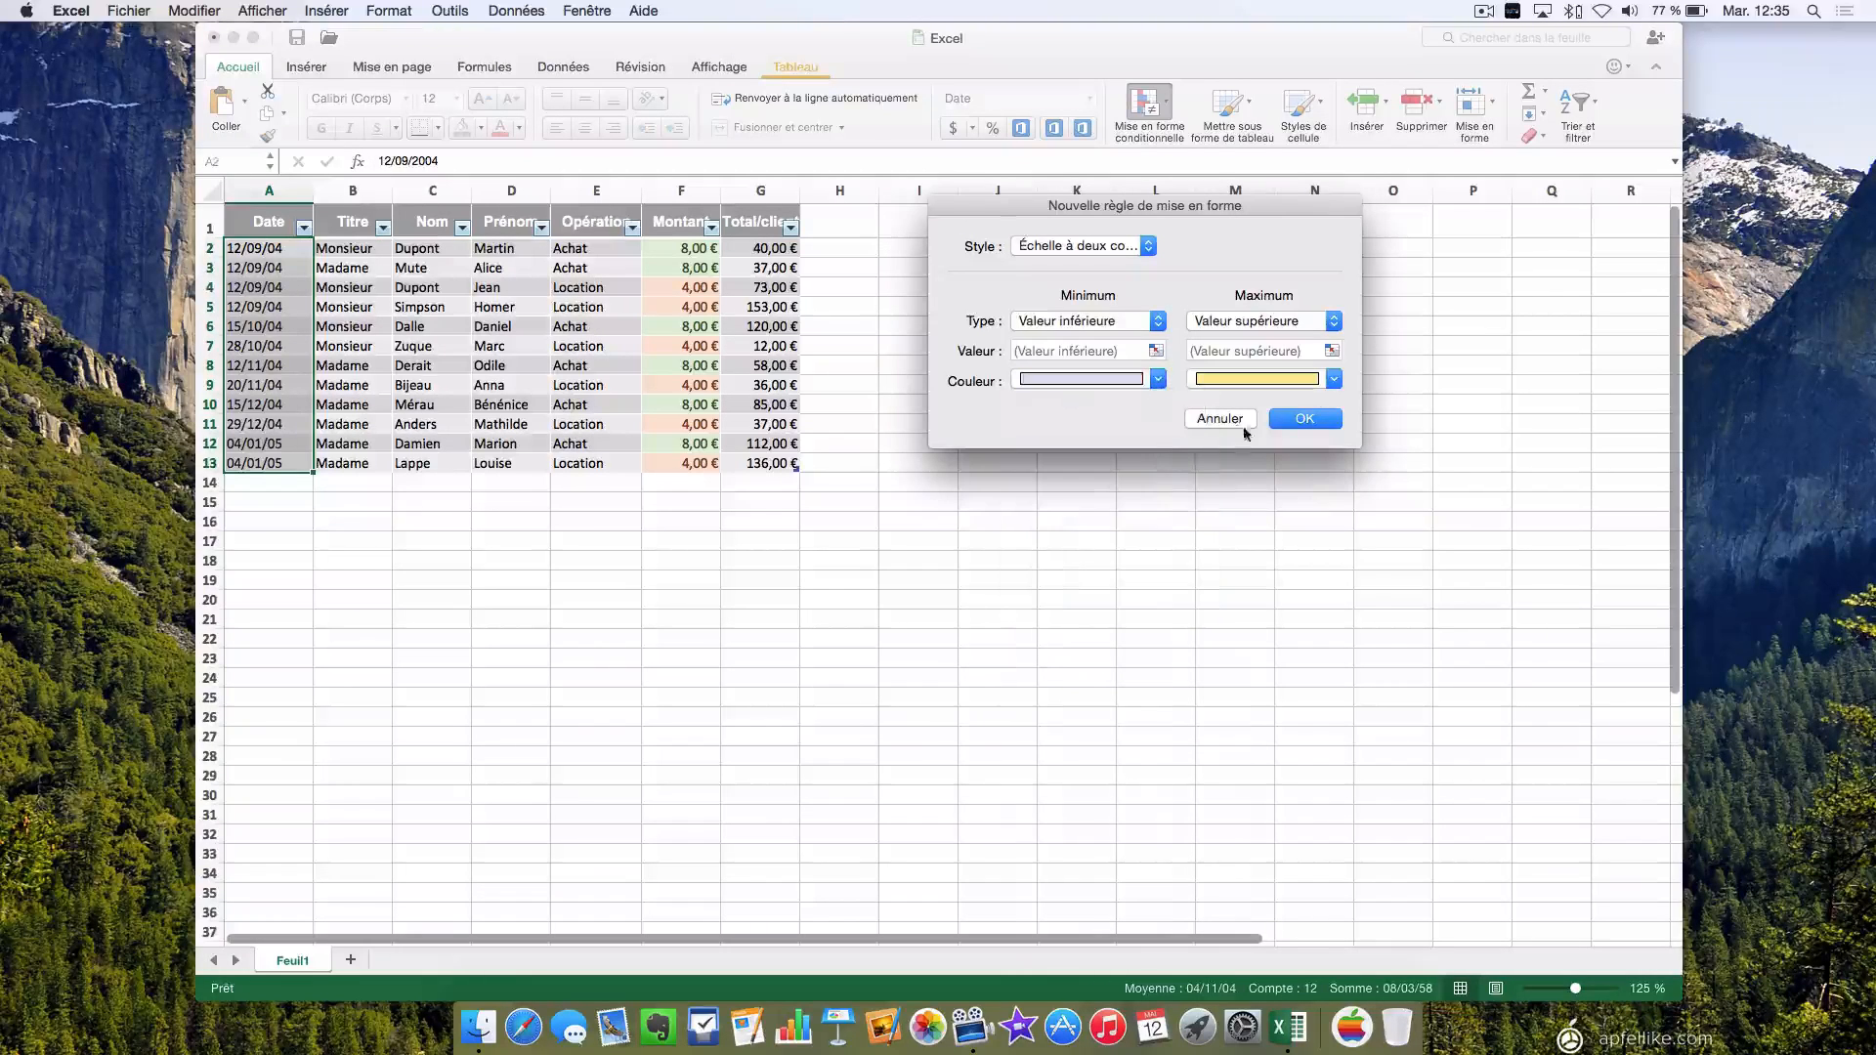
click(1335, 380)
click(1324, 453)
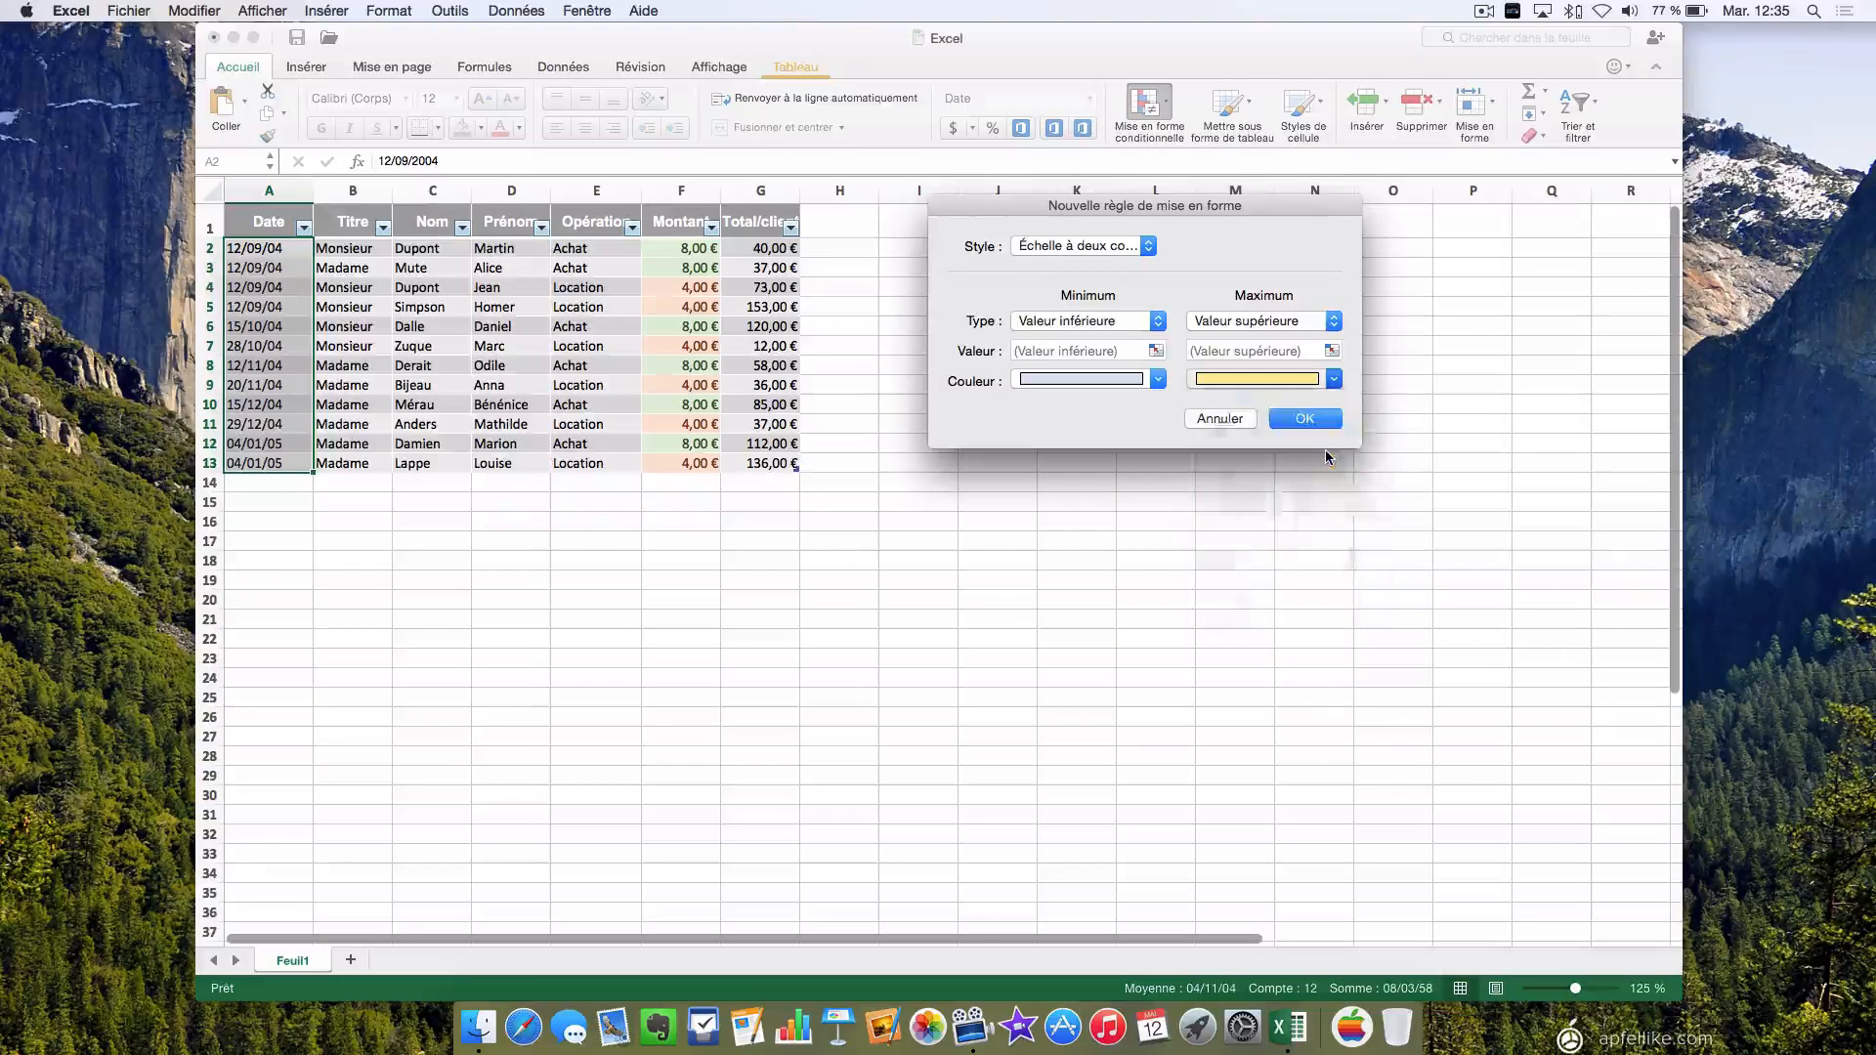
Set the scale's minimum colour to the second-lightest theme blue and its maximum colour to the second-lightest theme gold.
click(1159, 380)
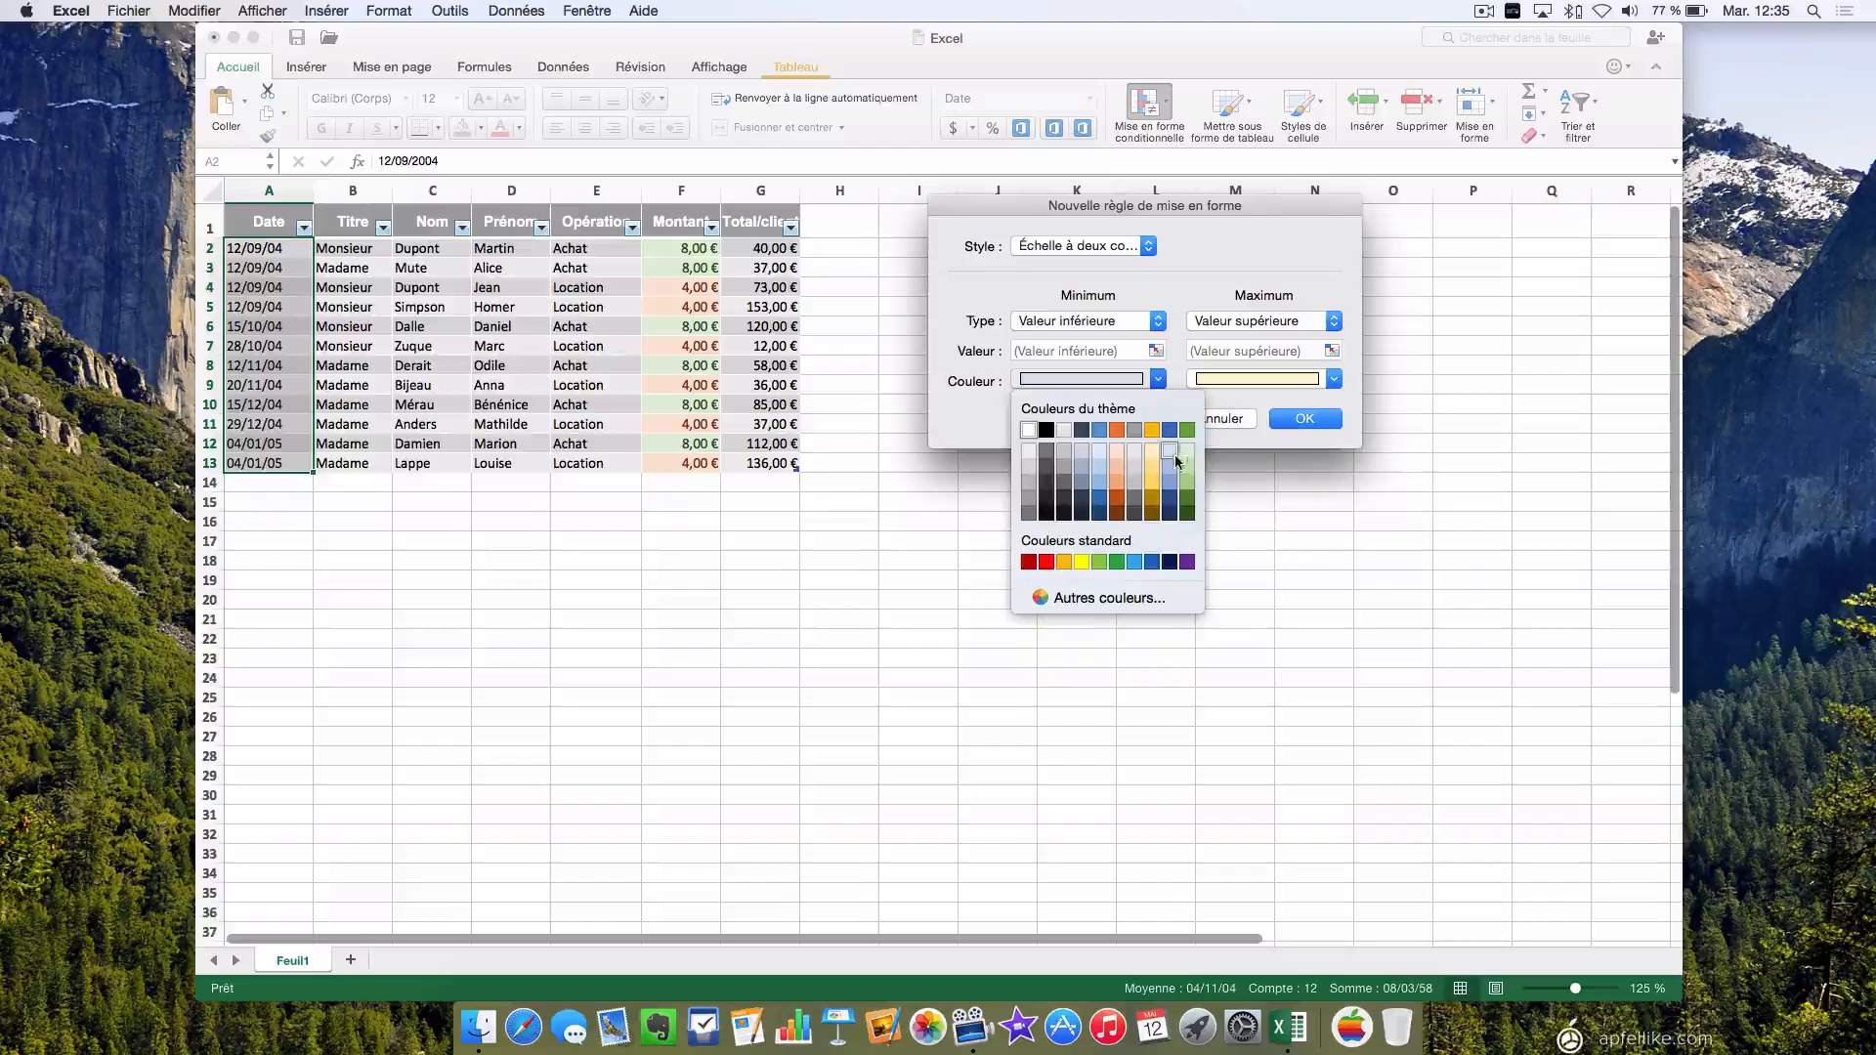
click(1183, 467)
click(1334, 380)
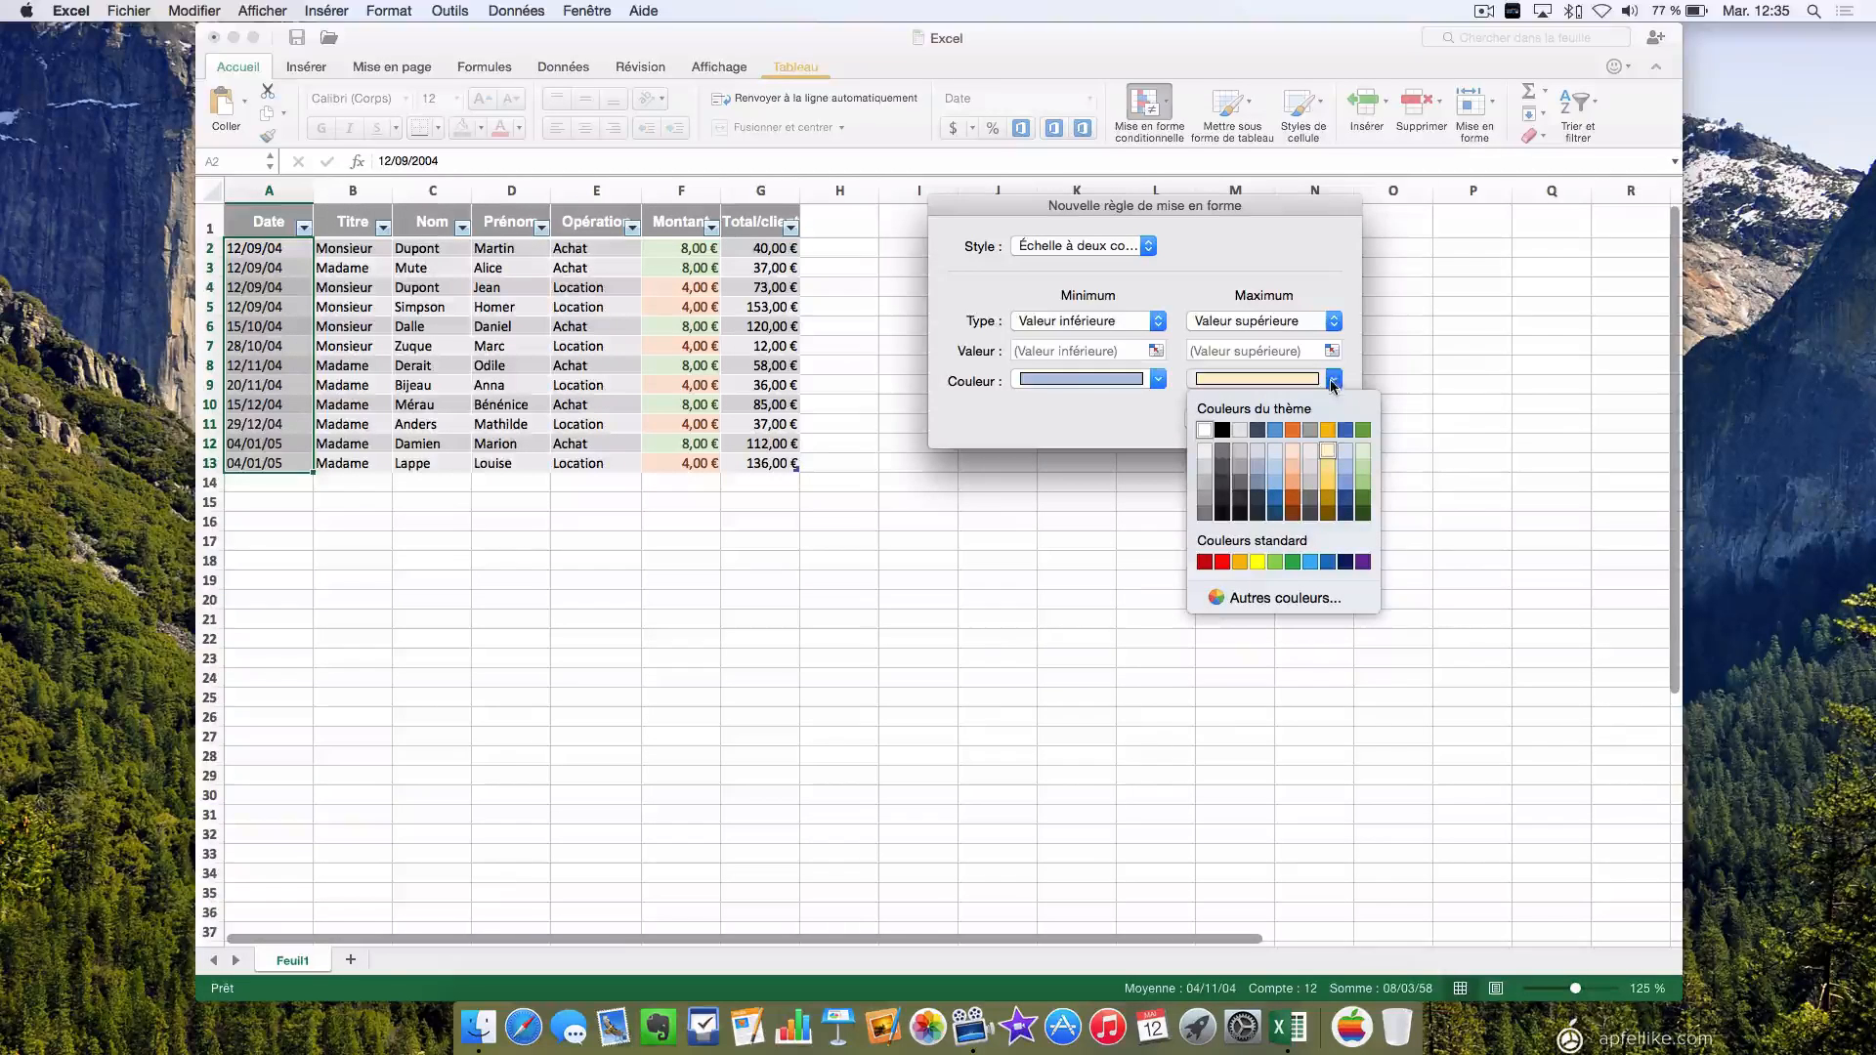
click(1325, 466)
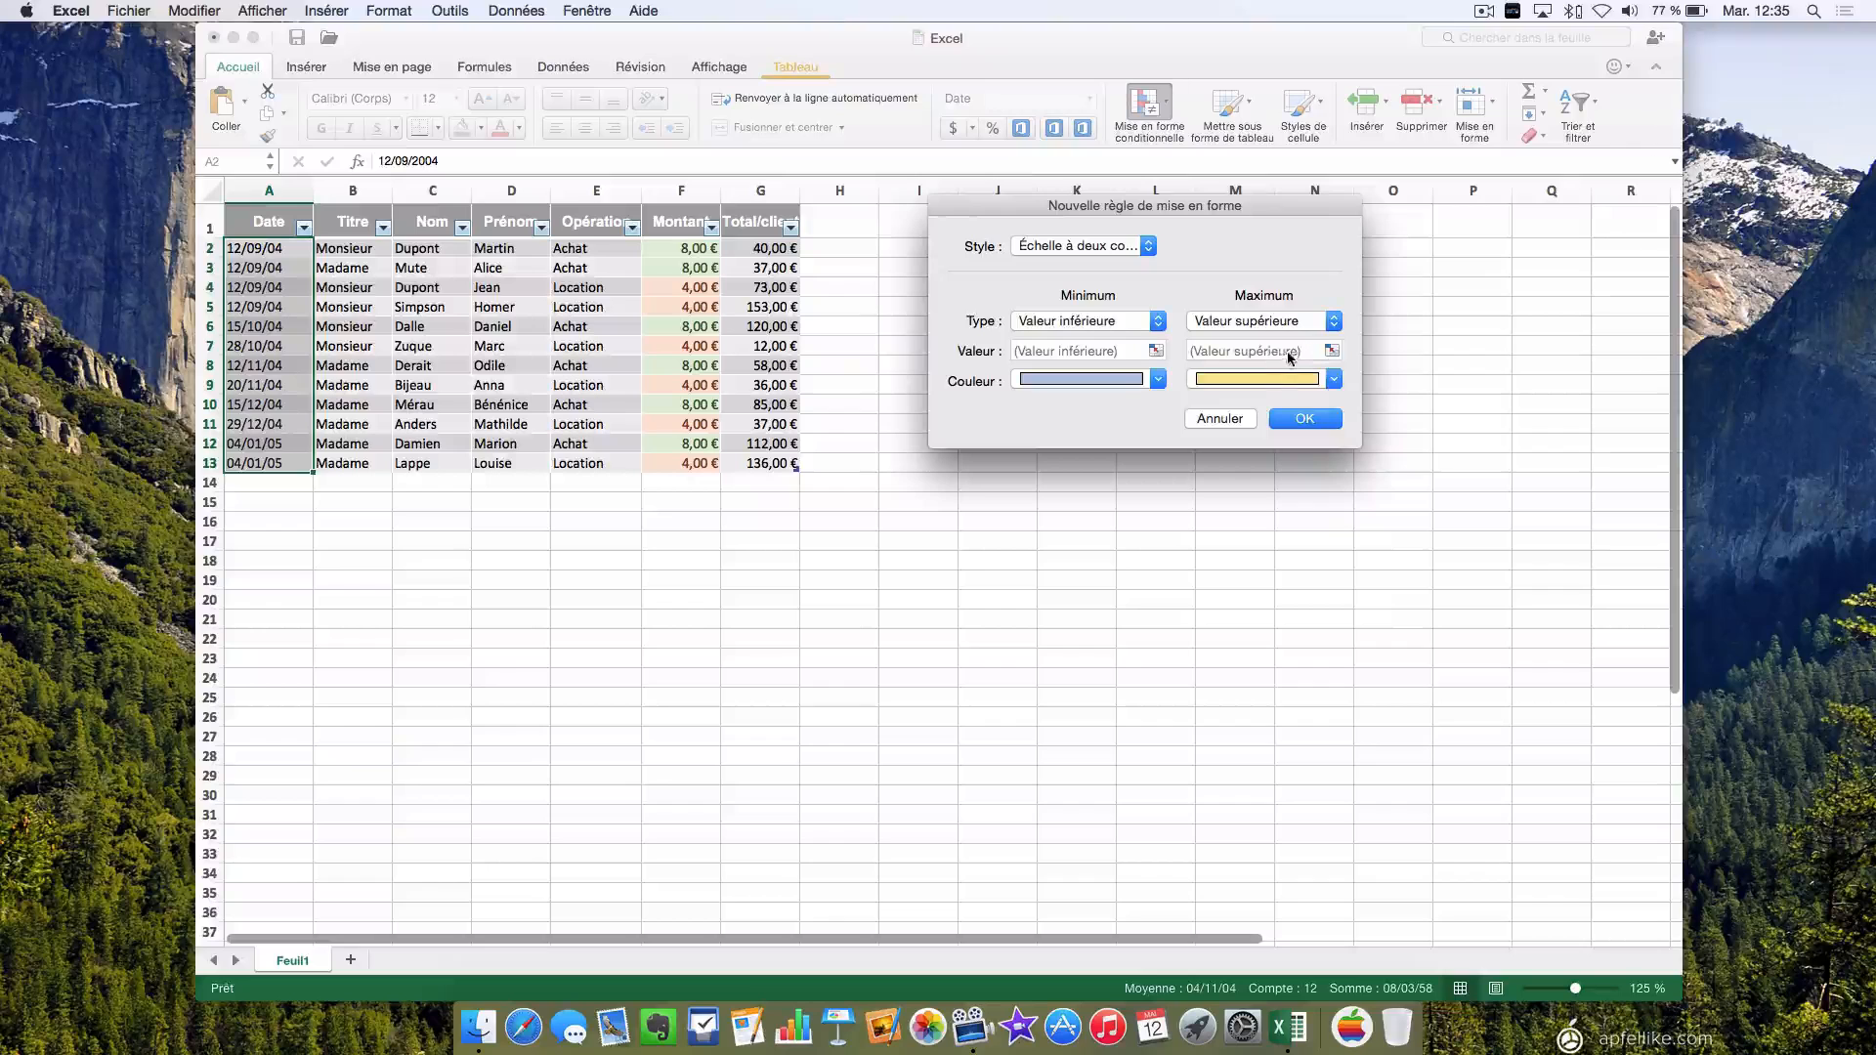
Try Nombre as the colour scale's minimum type, and return it to Valeur inférieure.
click(1147, 323)
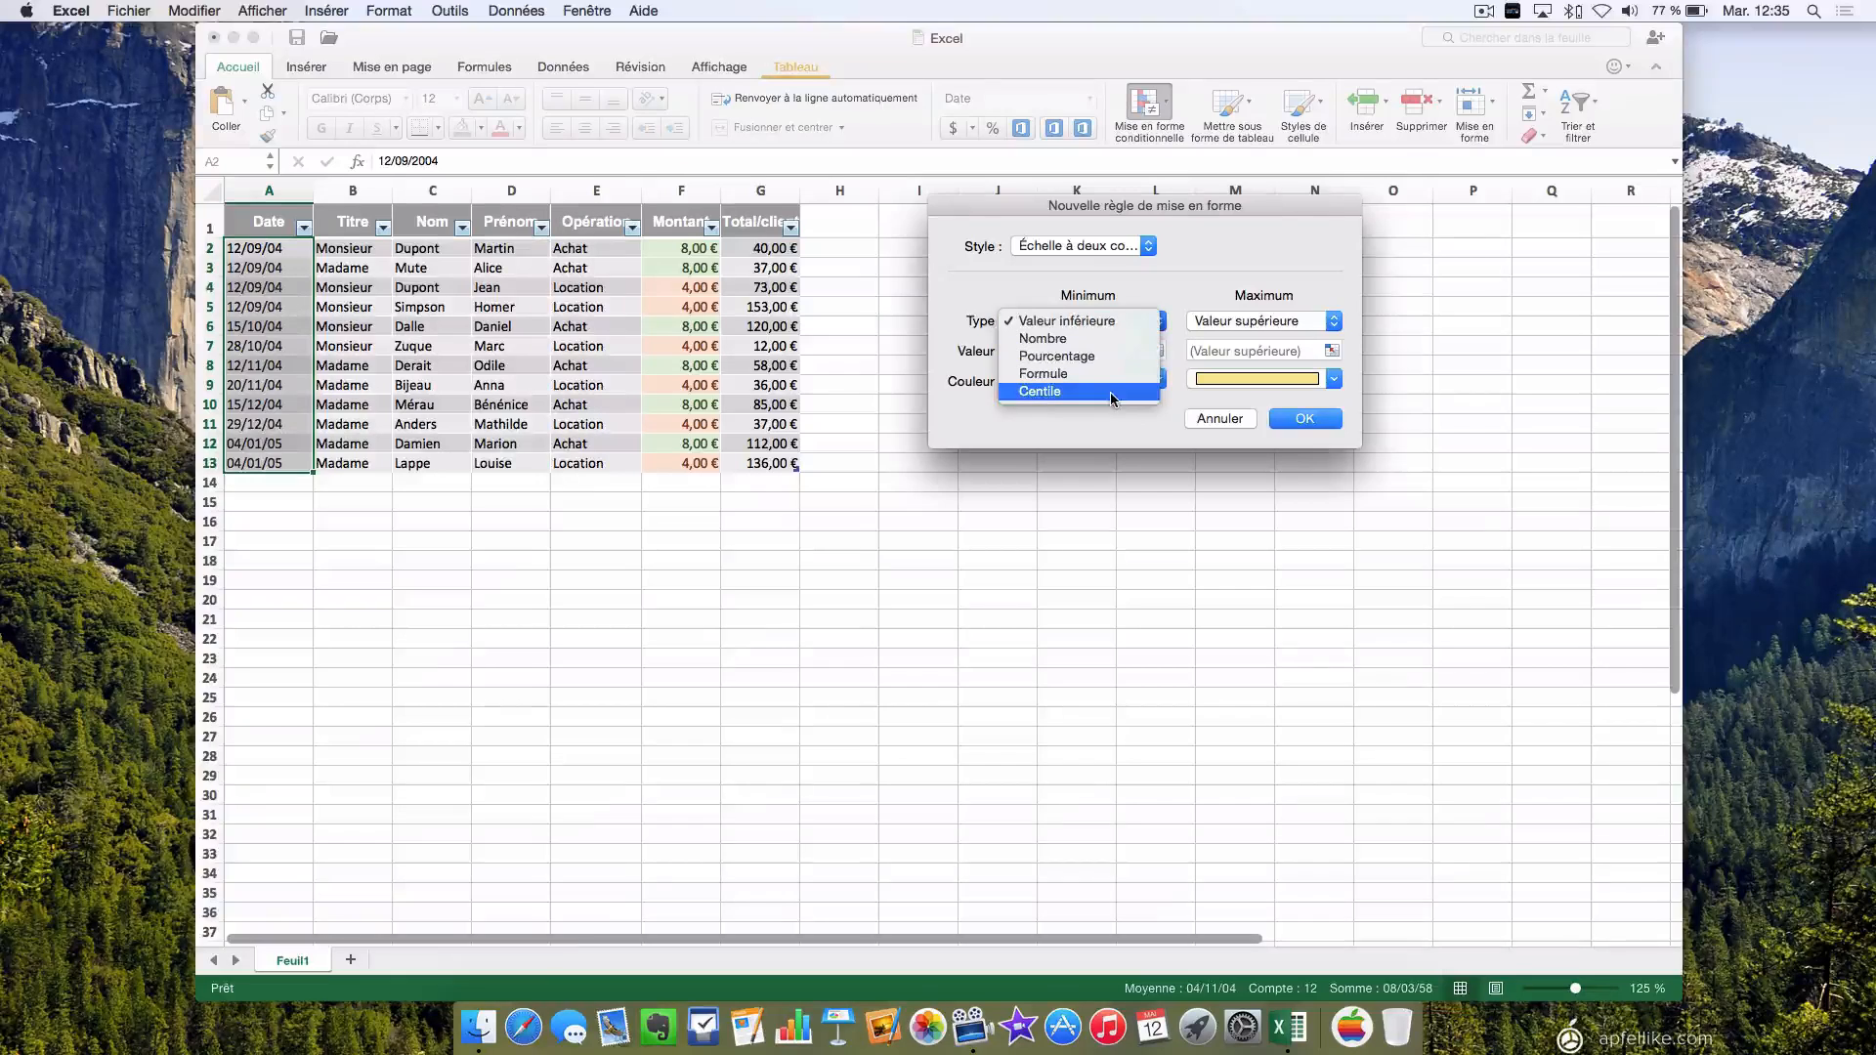
click(1167, 319)
click(1162, 323)
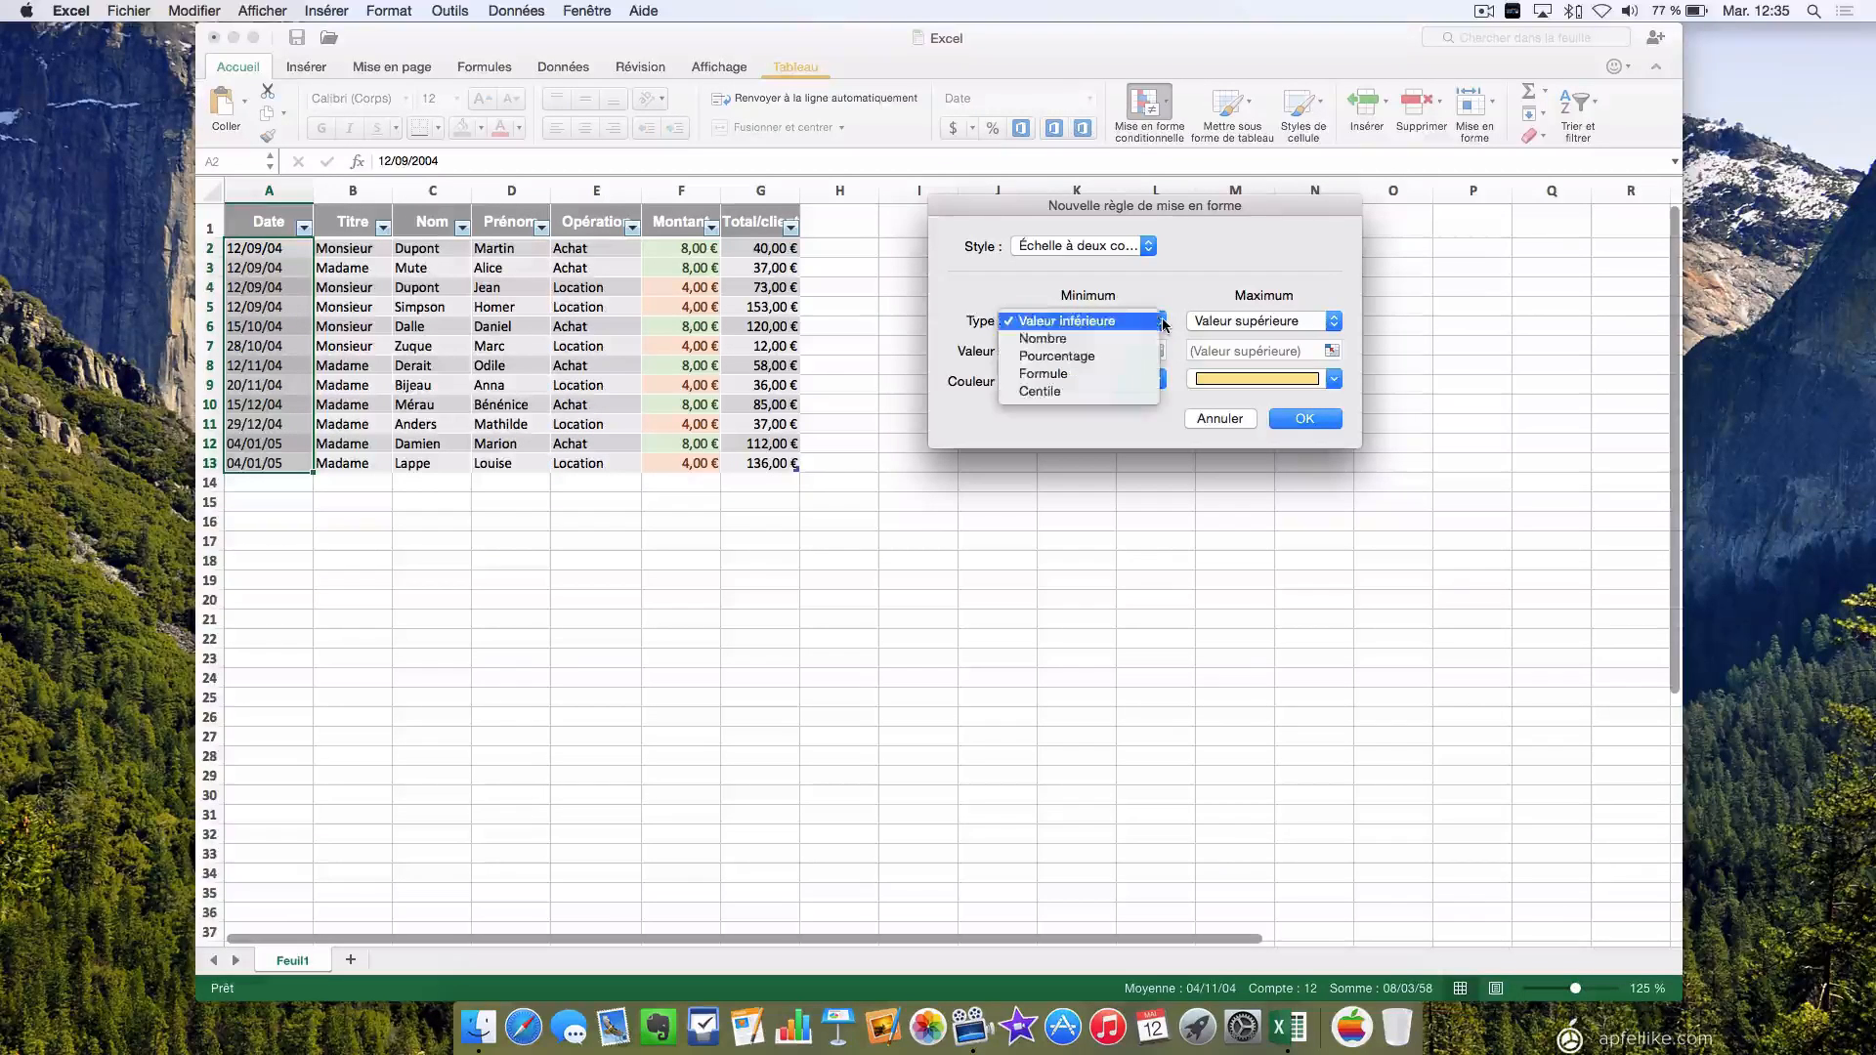
click(1128, 339)
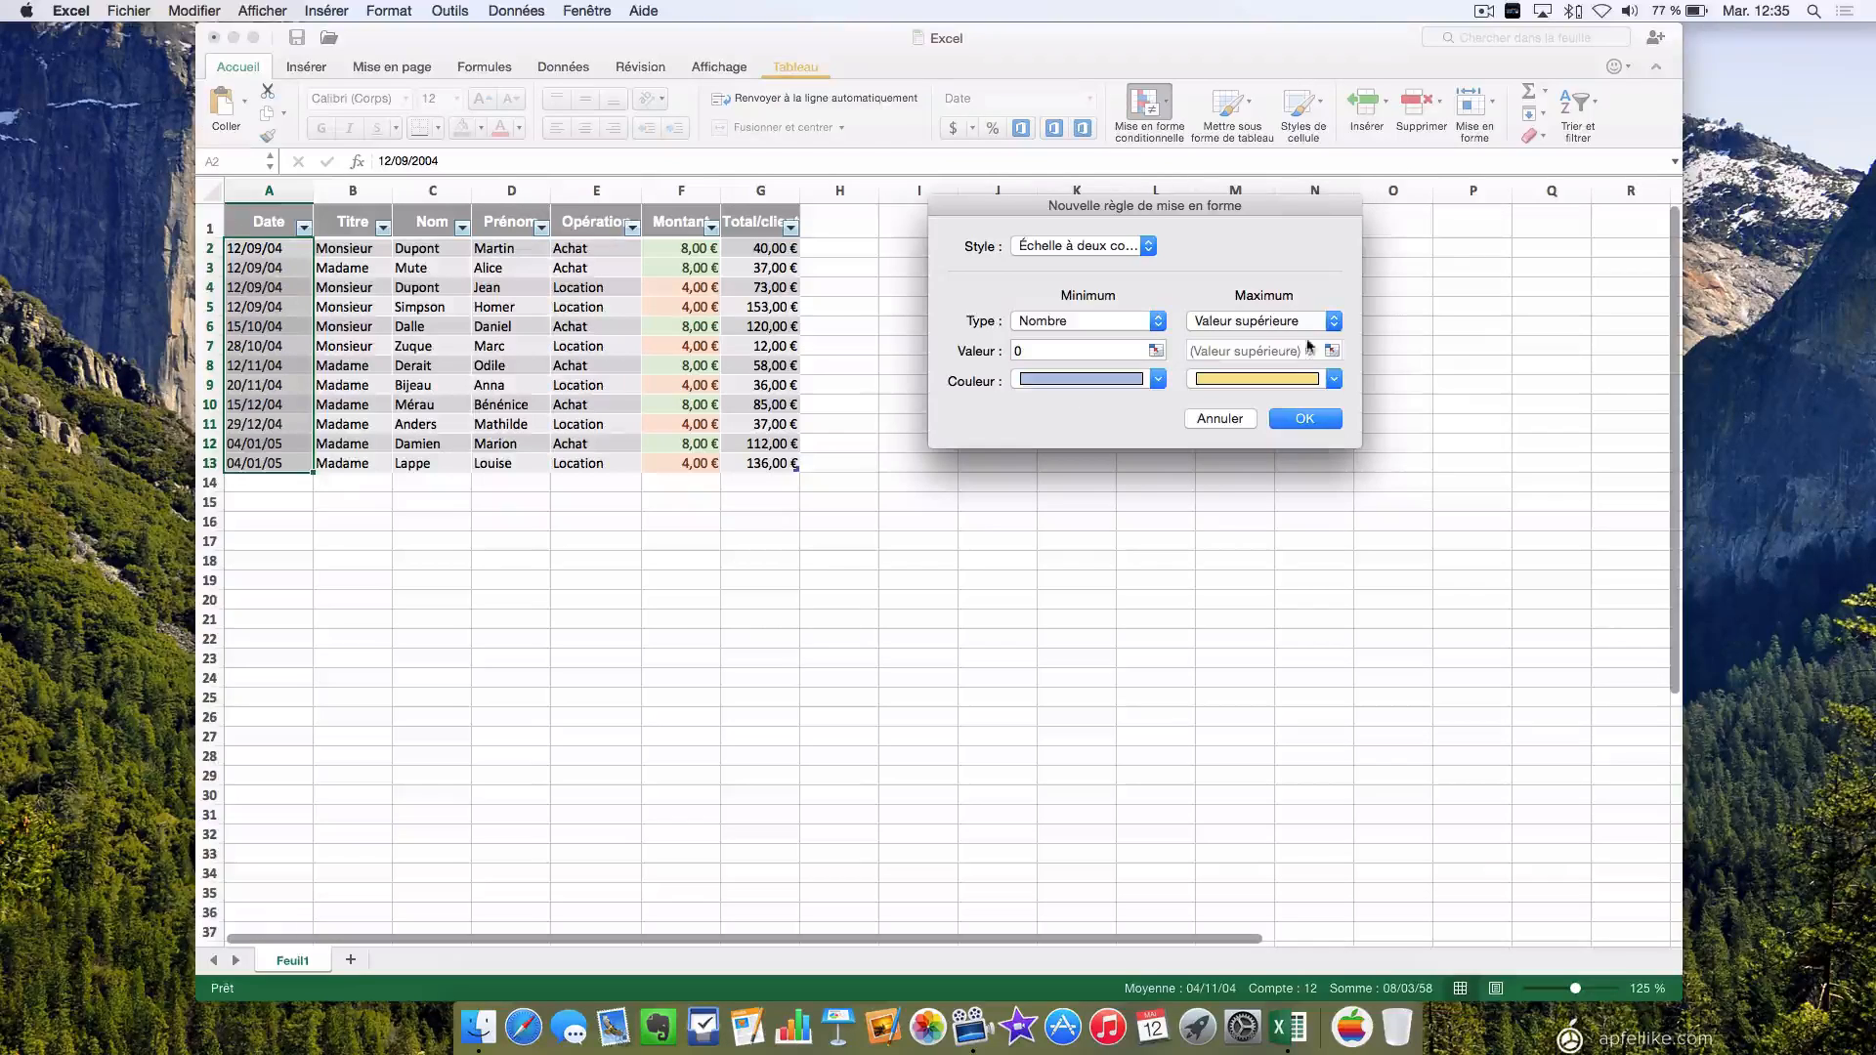
click(1134, 322)
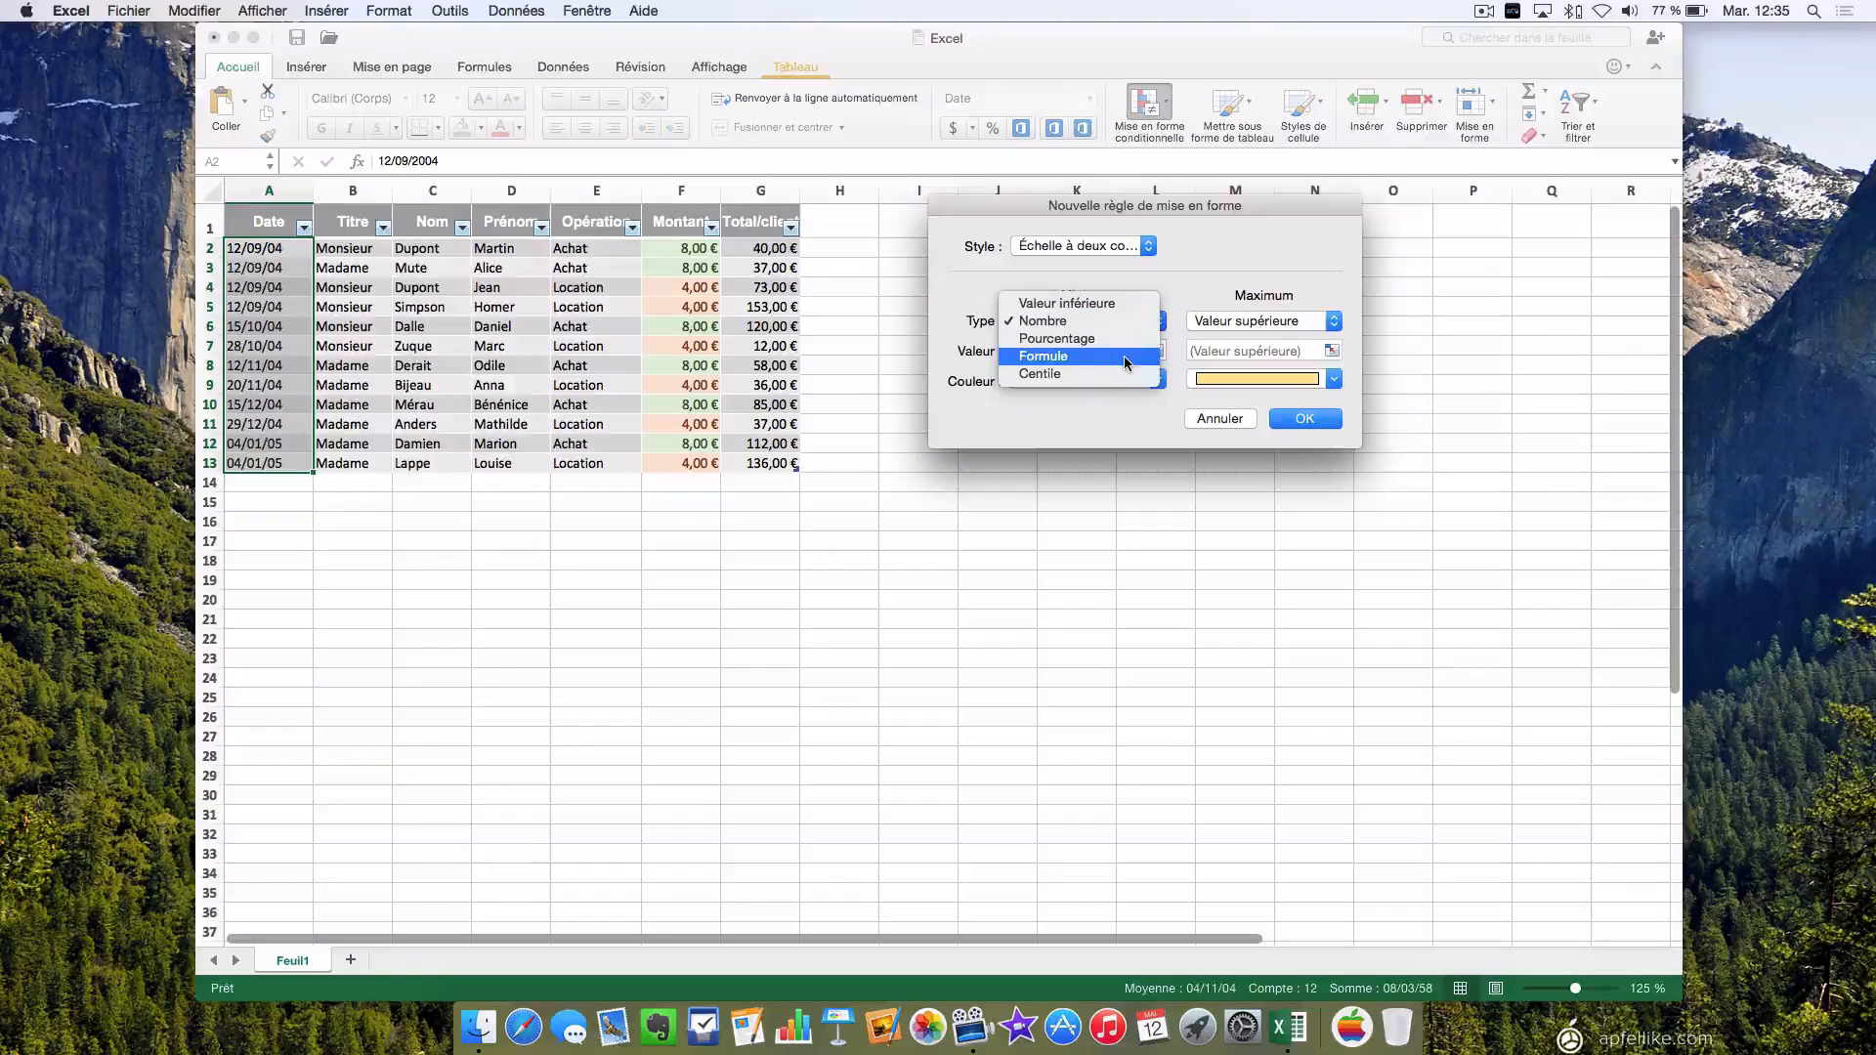
click(1100, 308)
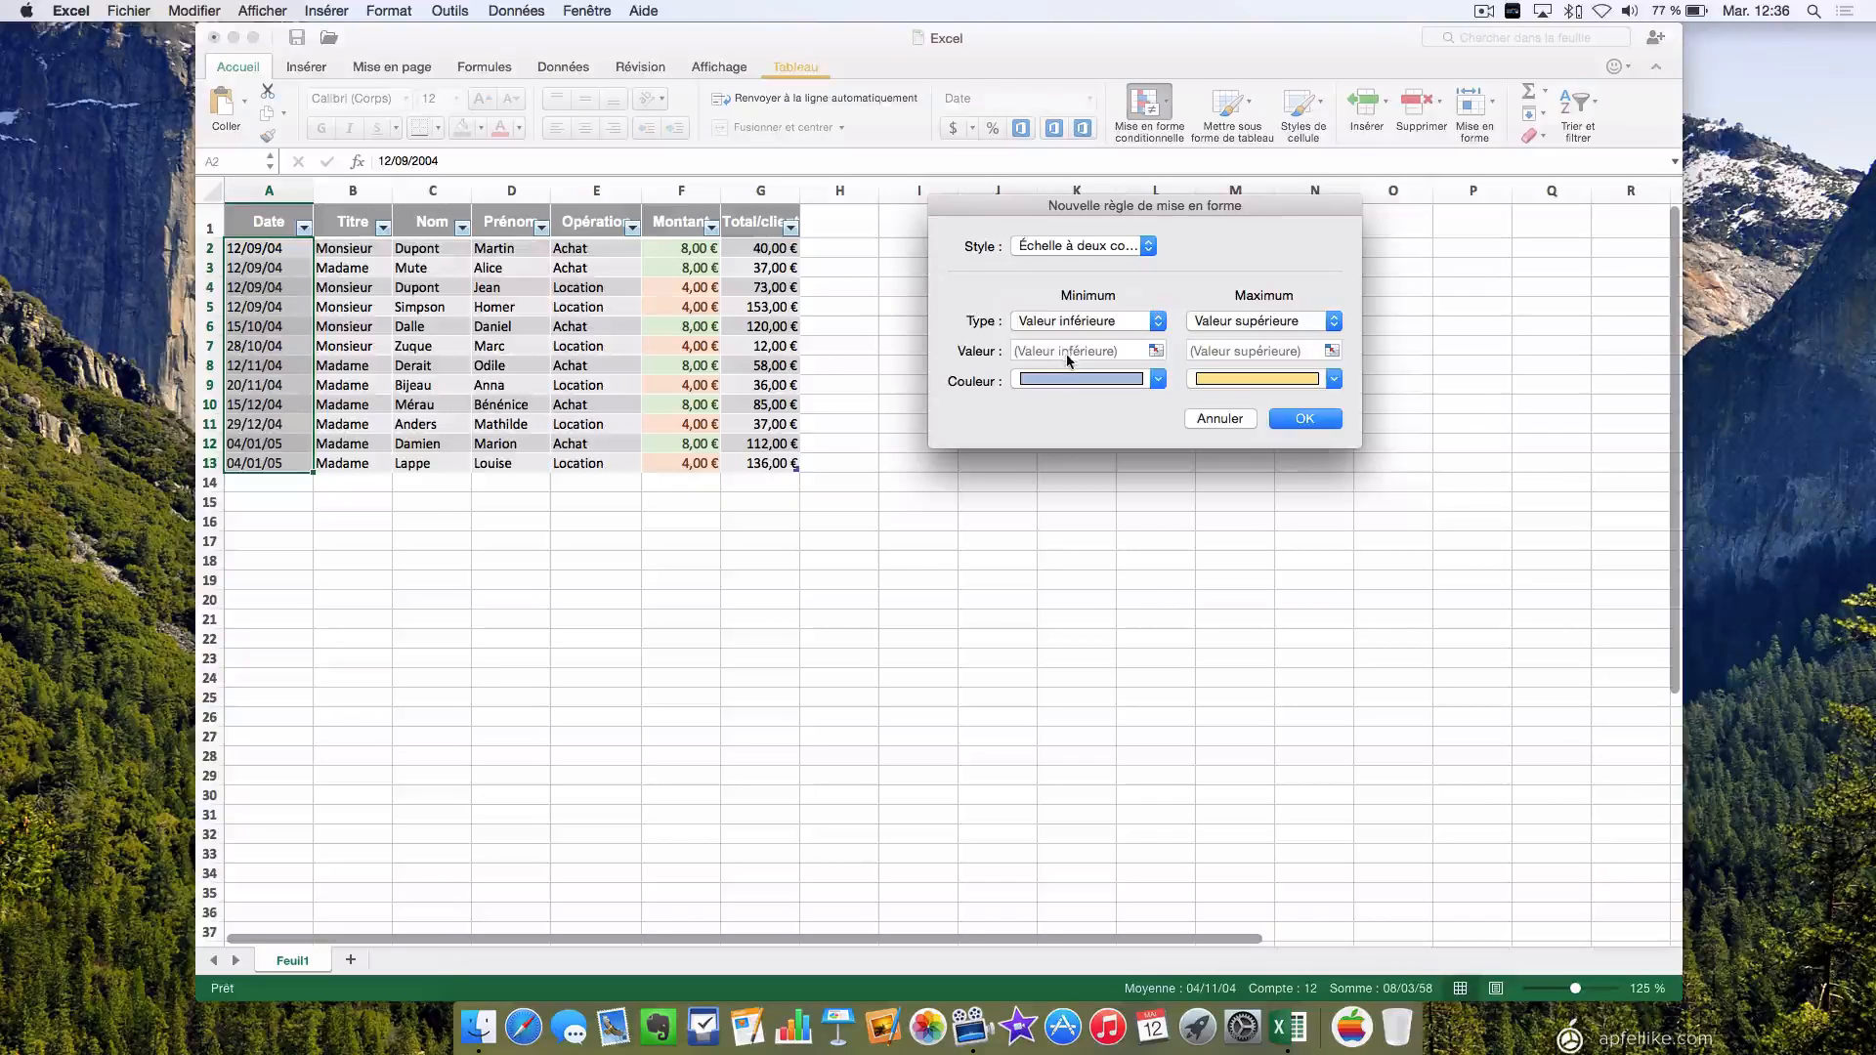
Keep Valeur supérieure as the scale's maximum type and apply the two-colour scale to the Date cells.
click(1335, 321)
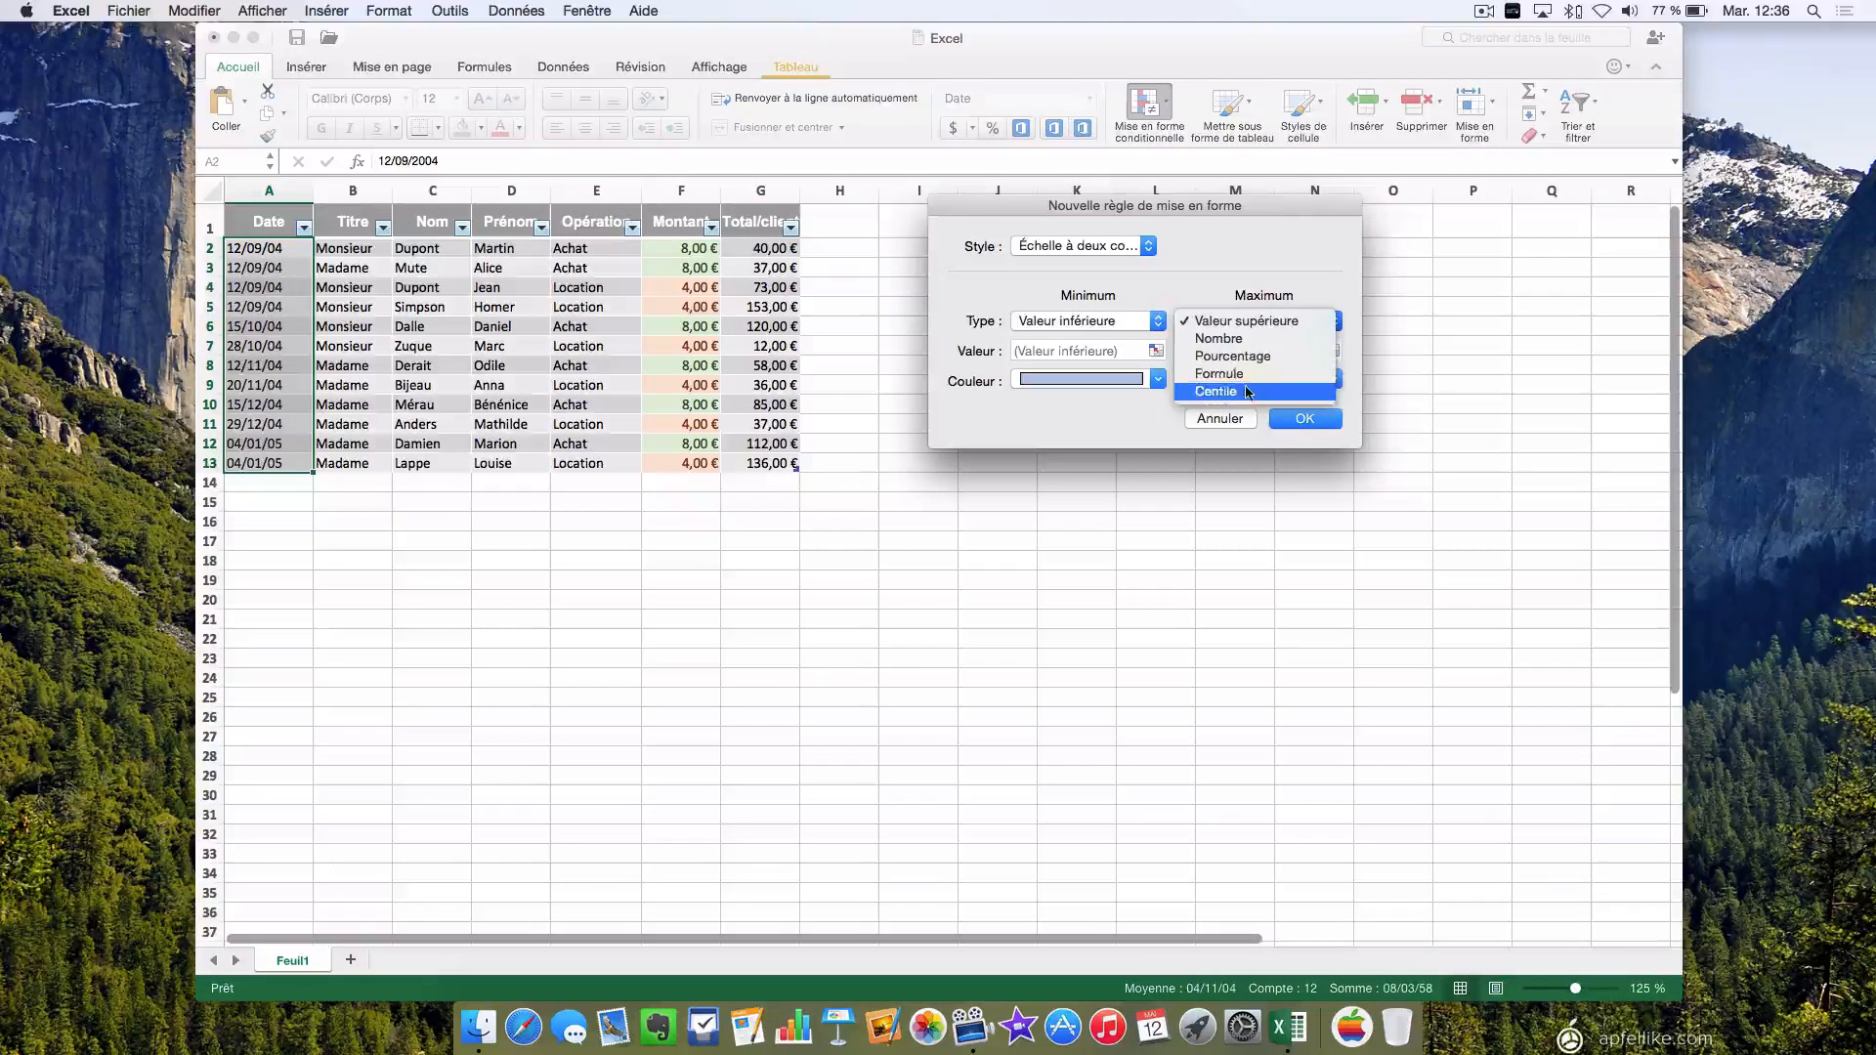
click(1250, 323)
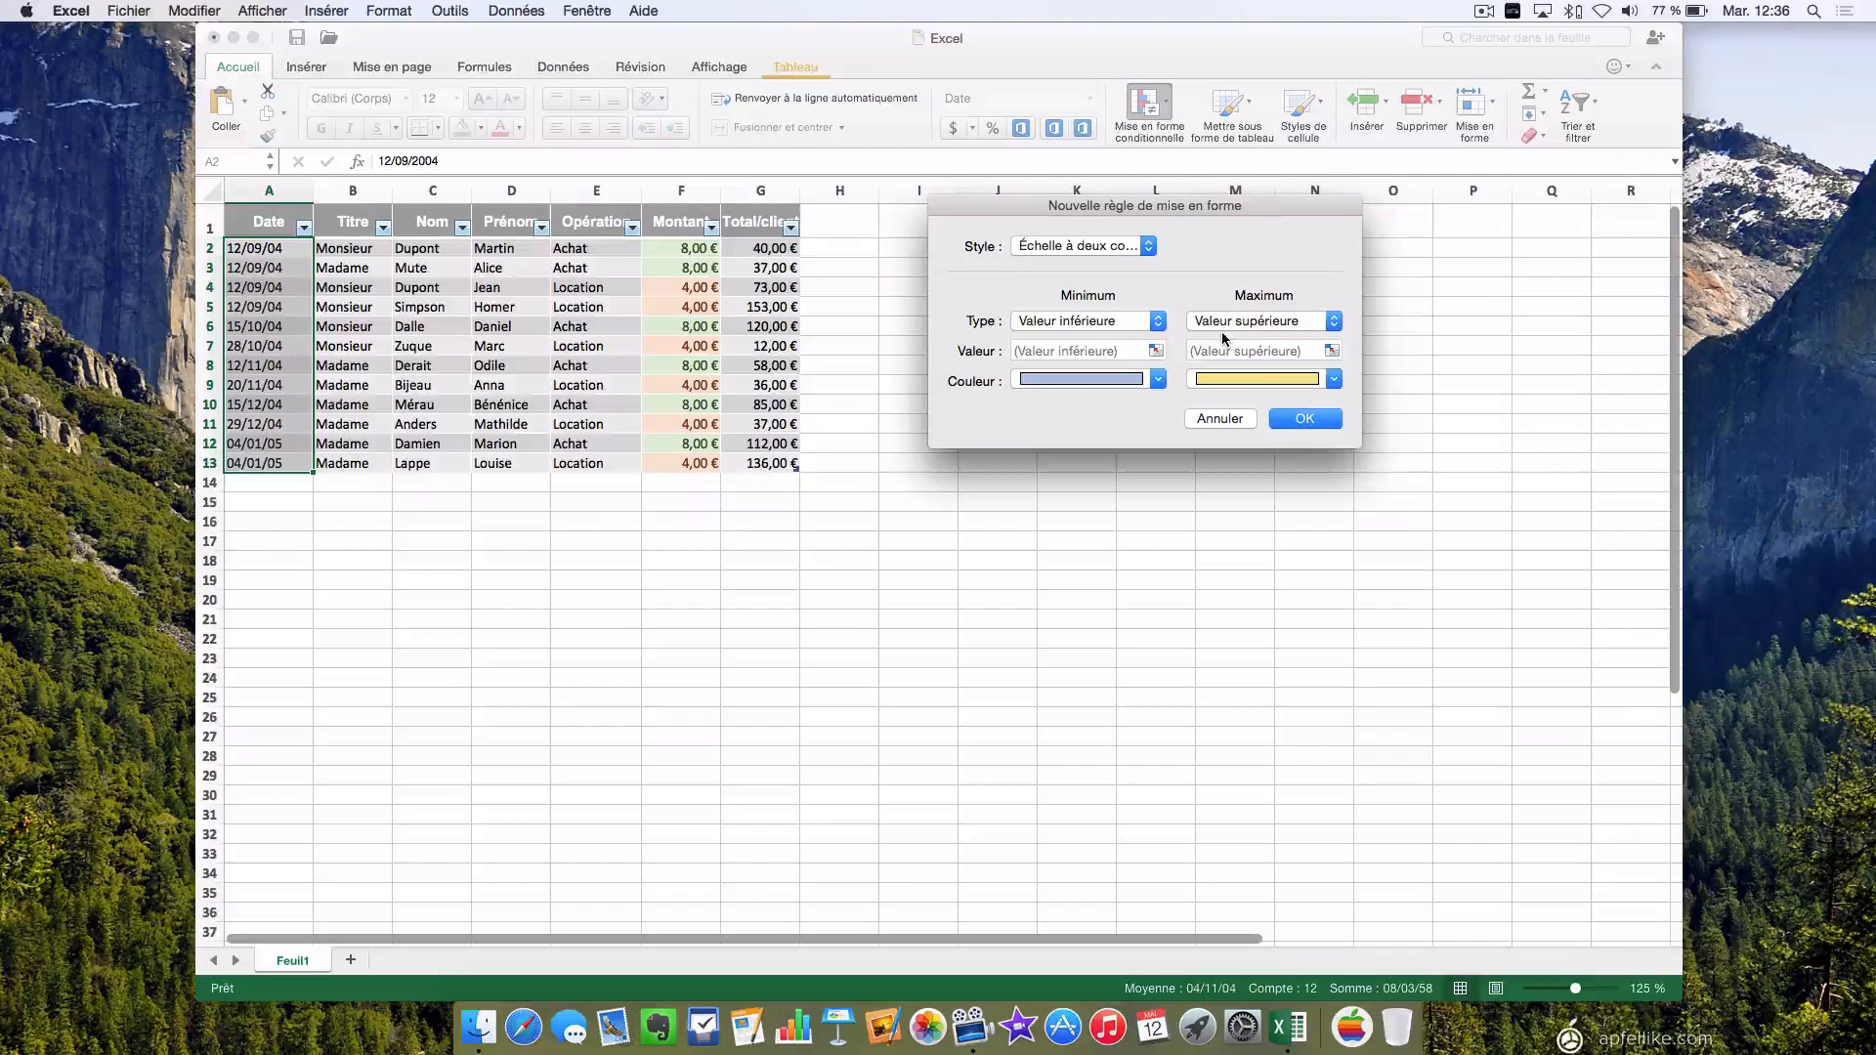
click(1305, 418)
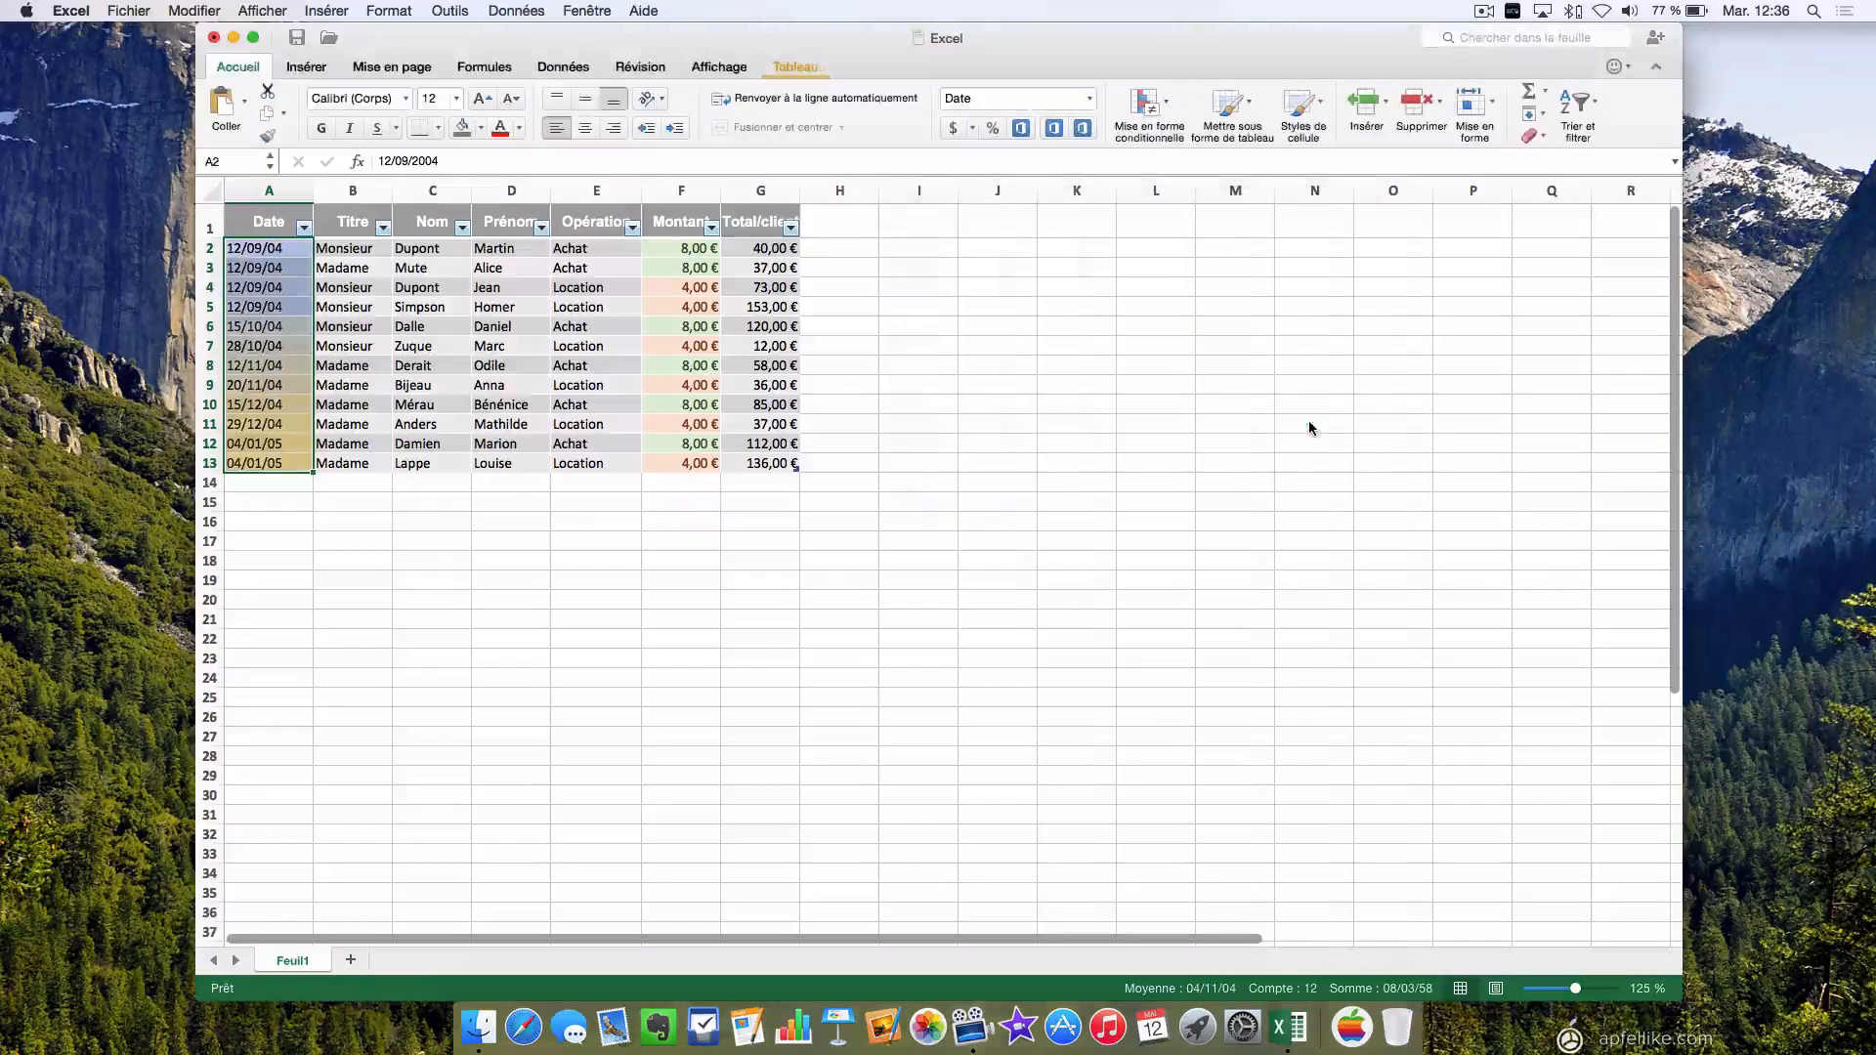
click(1156, 404)
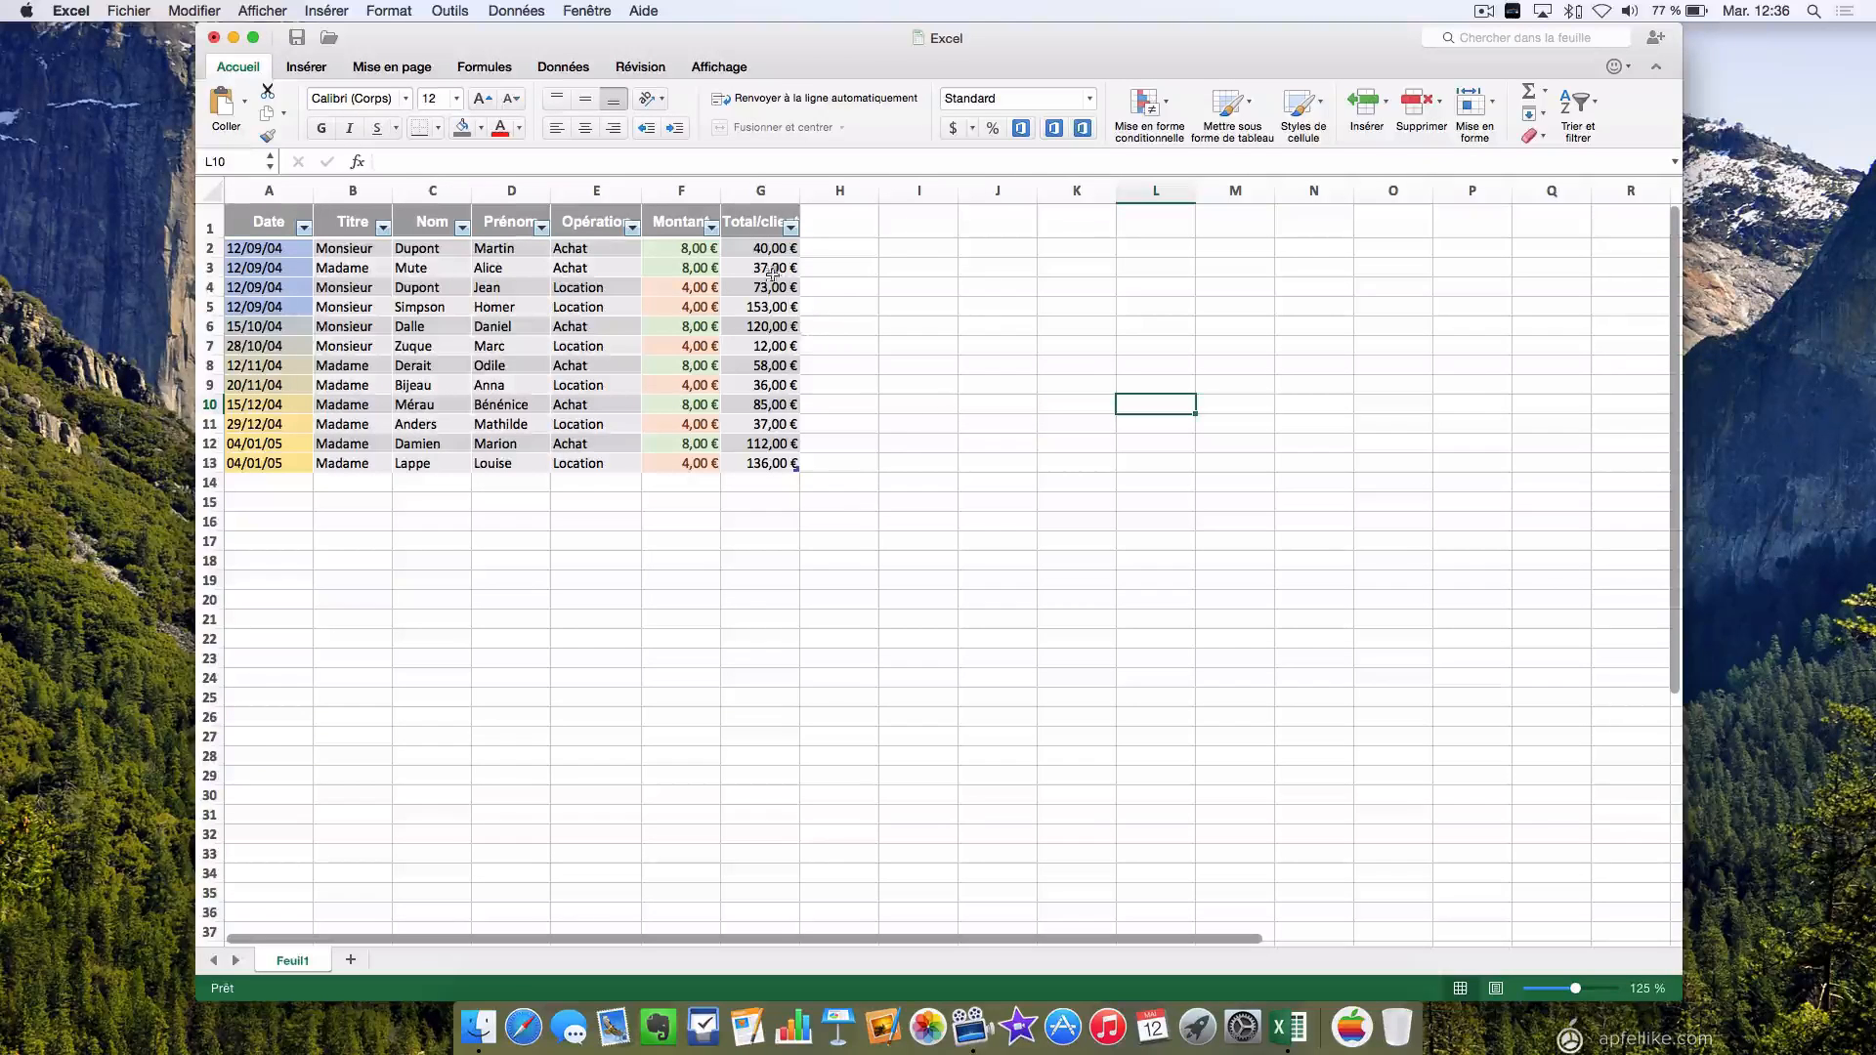
Start a new conditional formatting rule for the Total/client cells G2:G13 with the data bar style (Barre de données).
drag(761, 248, 763, 467)
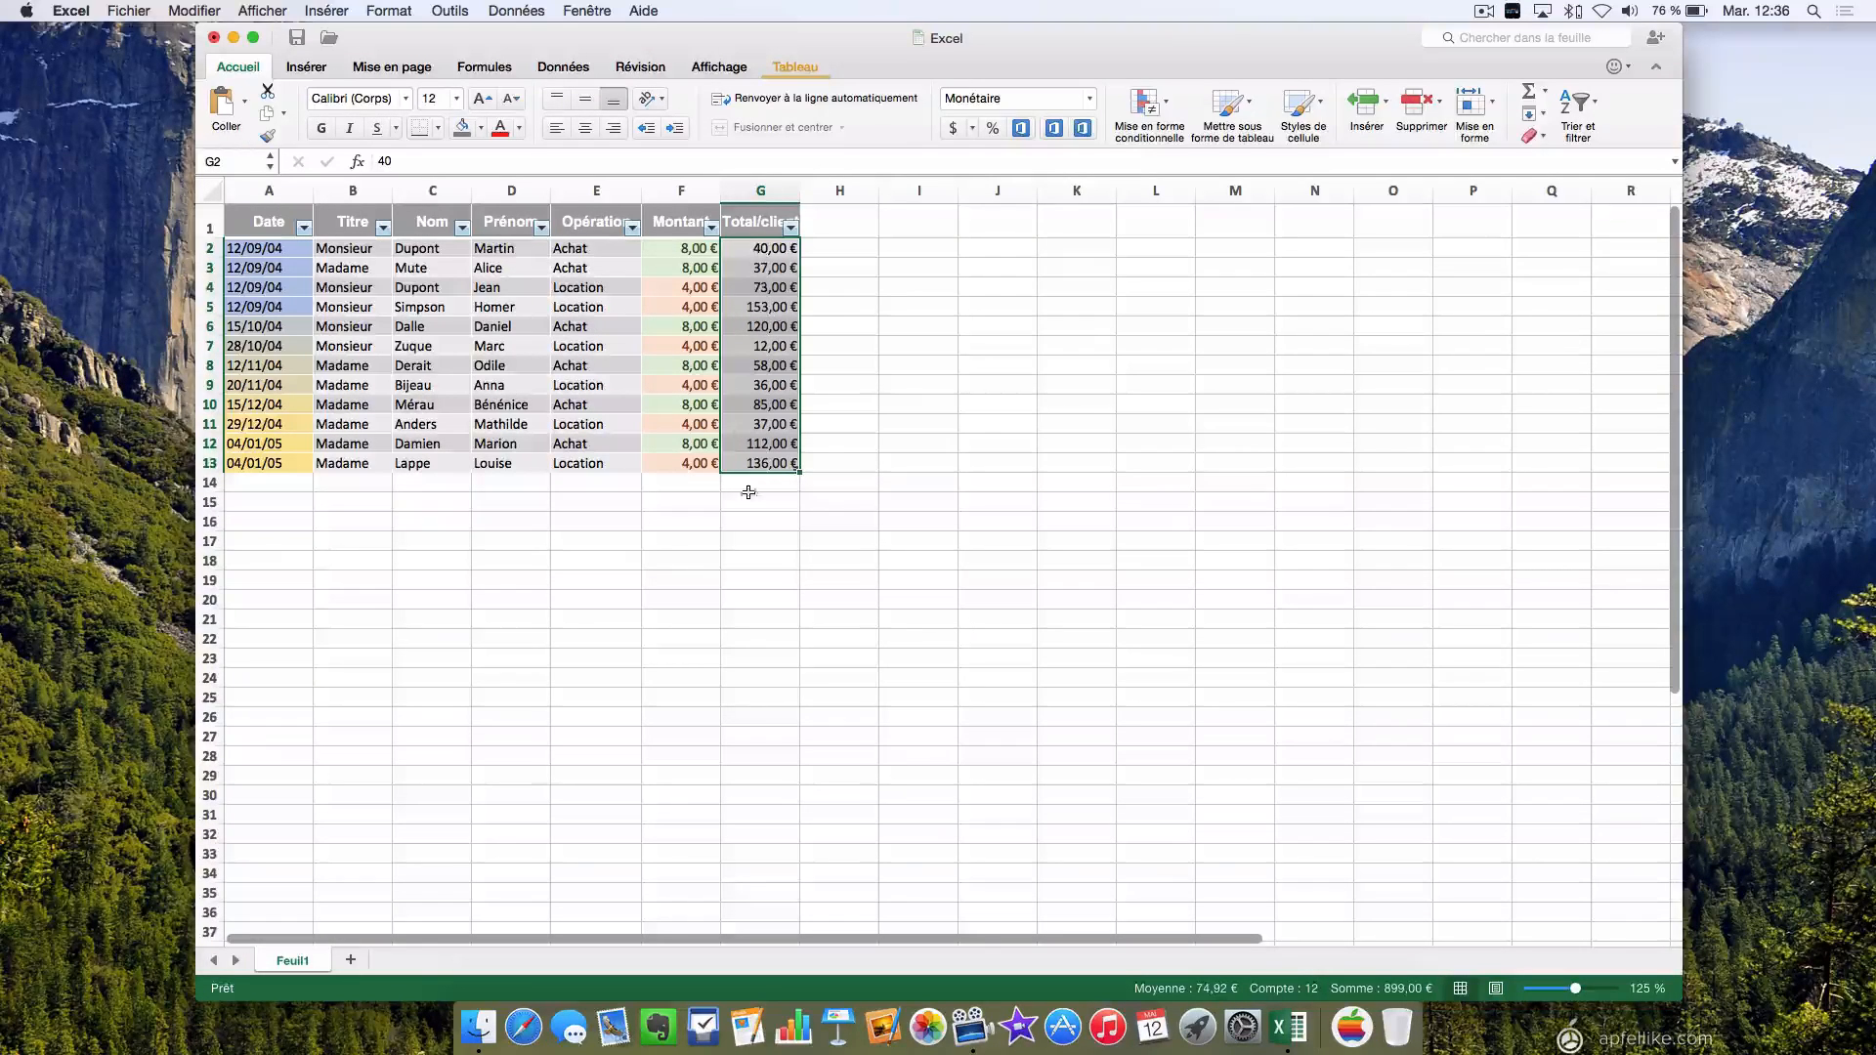
click(1151, 107)
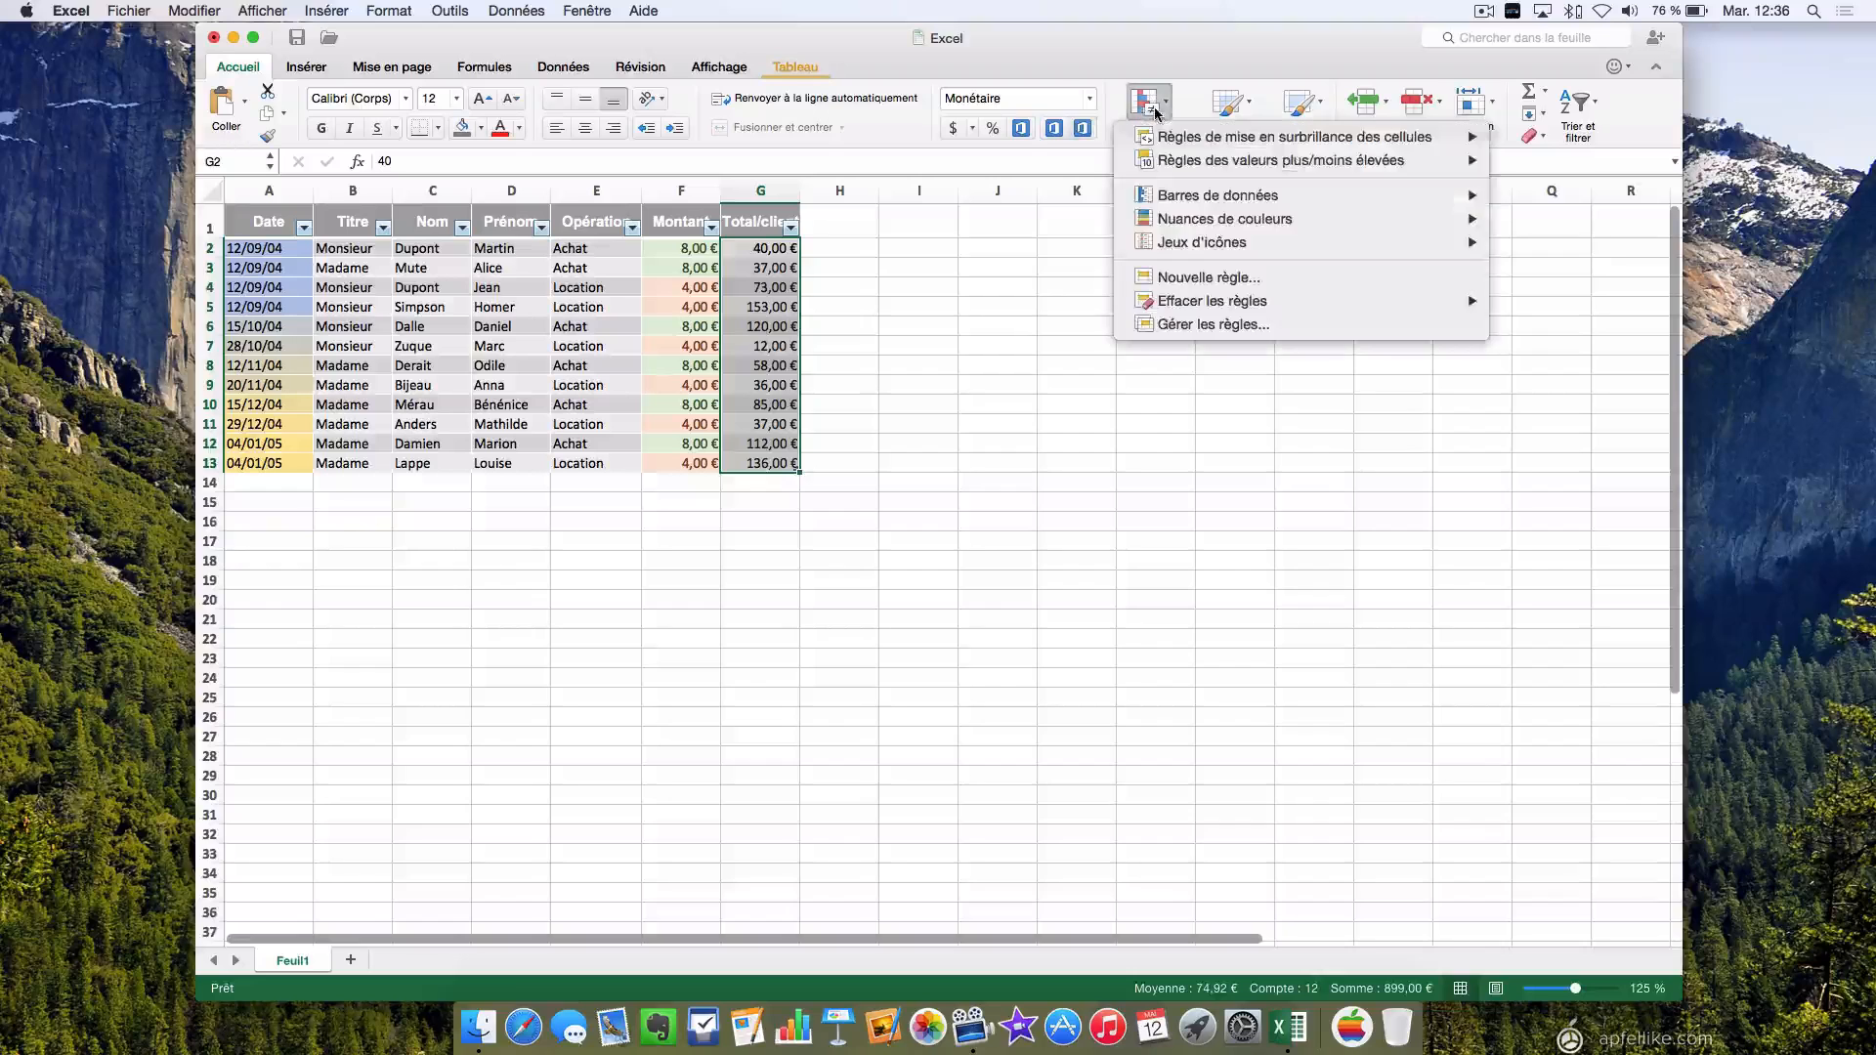
click(1179, 283)
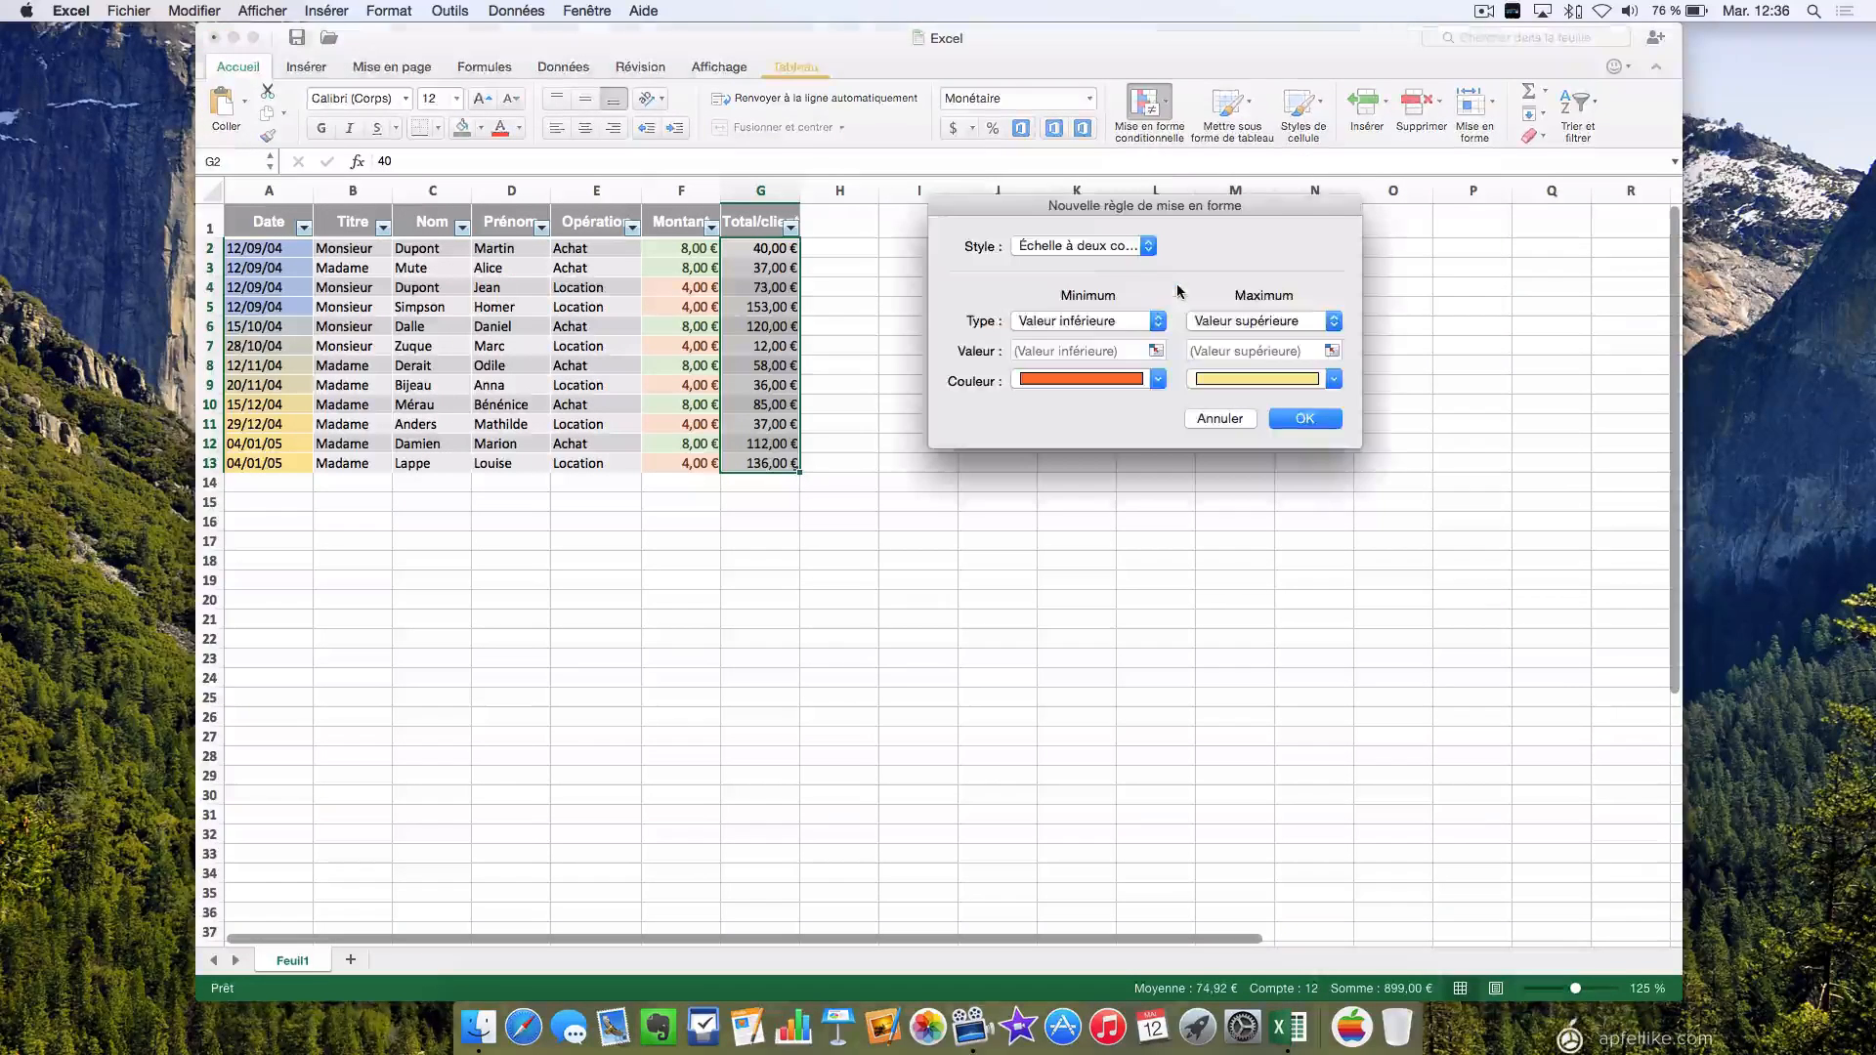
click(1152, 253)
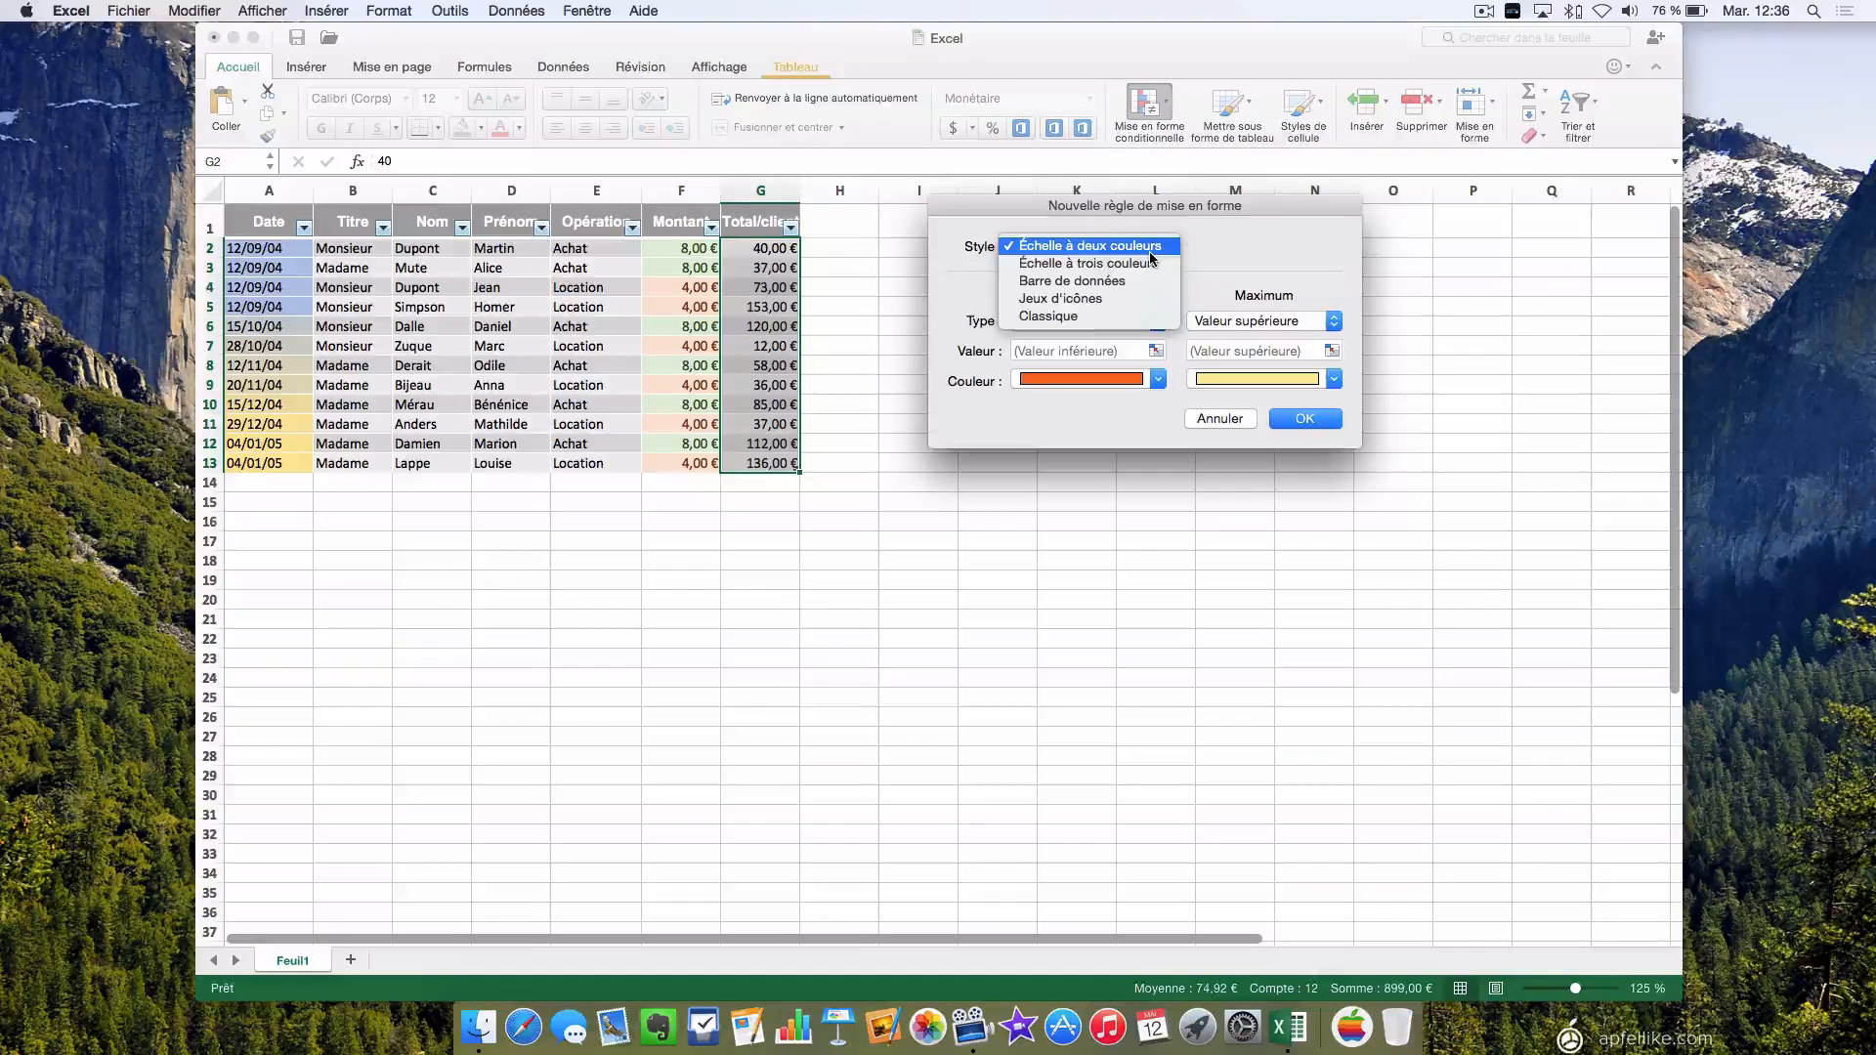
click(1130, 281)
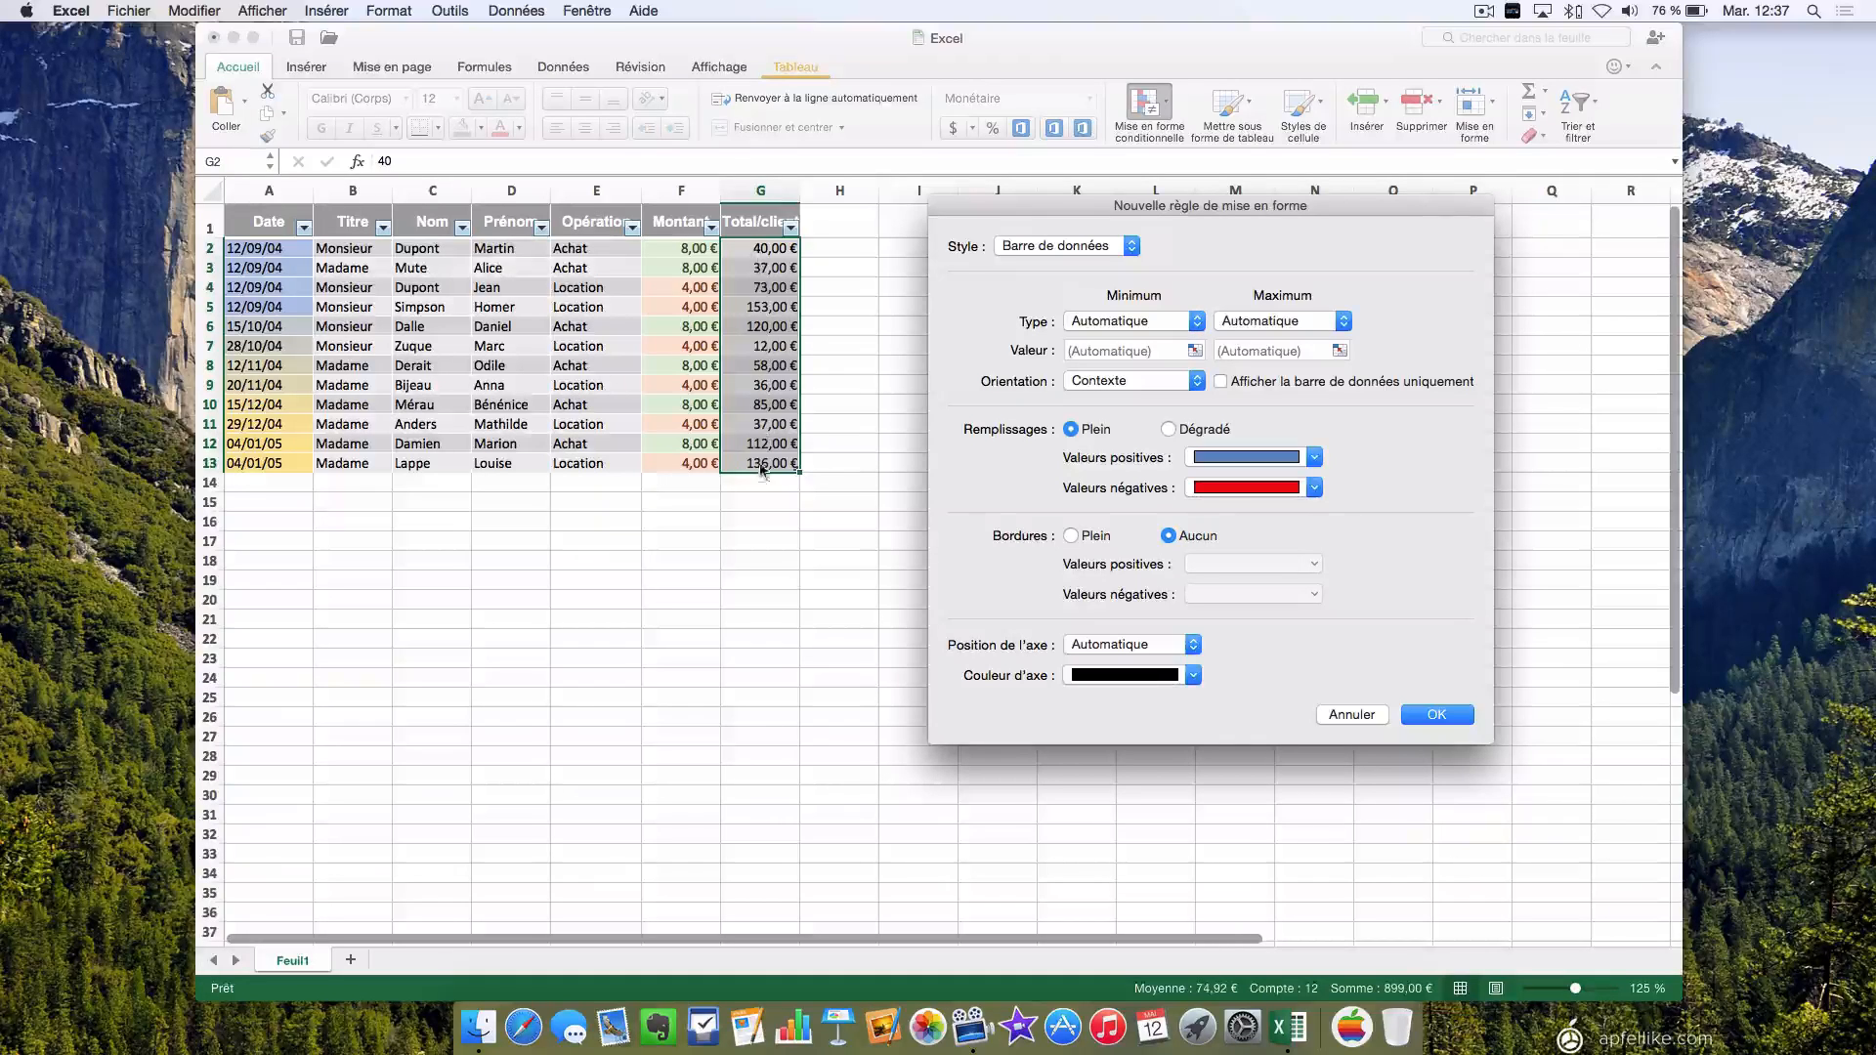
Set the data bar's minimum type to Valeur inférieure and its maximum type to Valeur supérieure.
click(1200, 323)
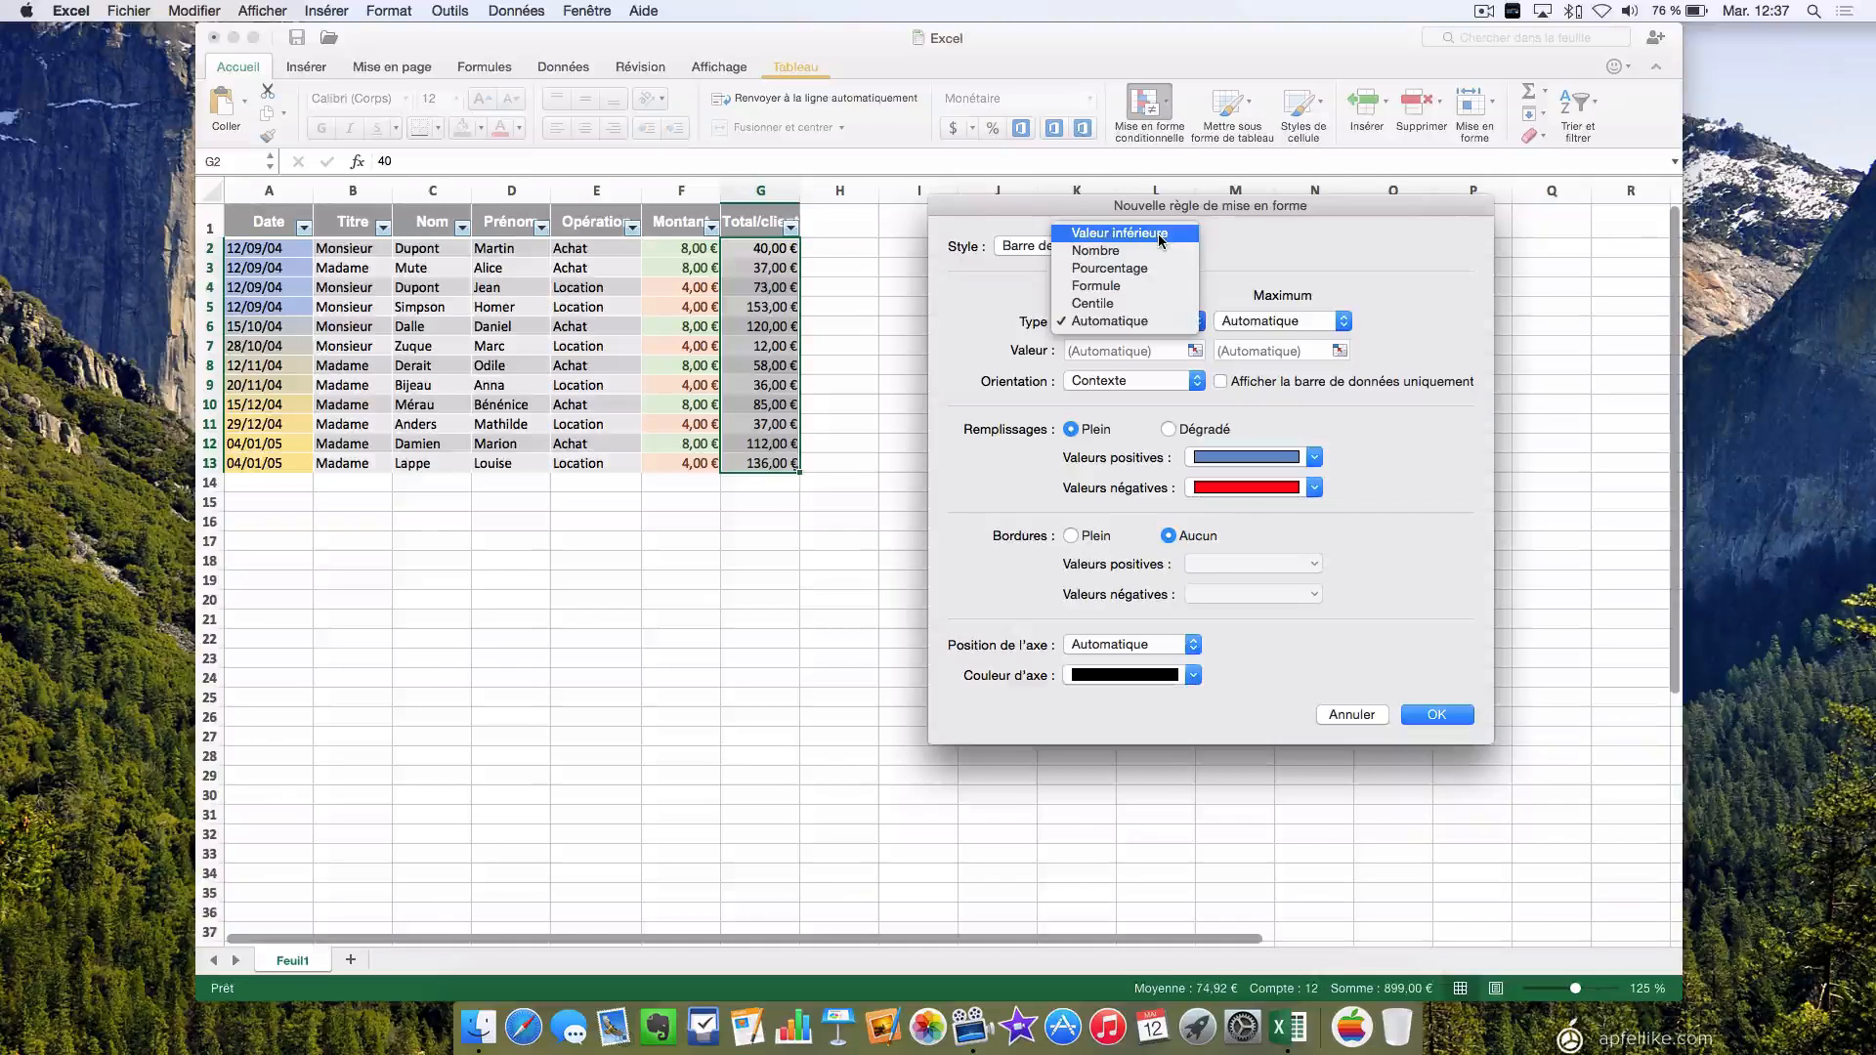
click(1216, 273)
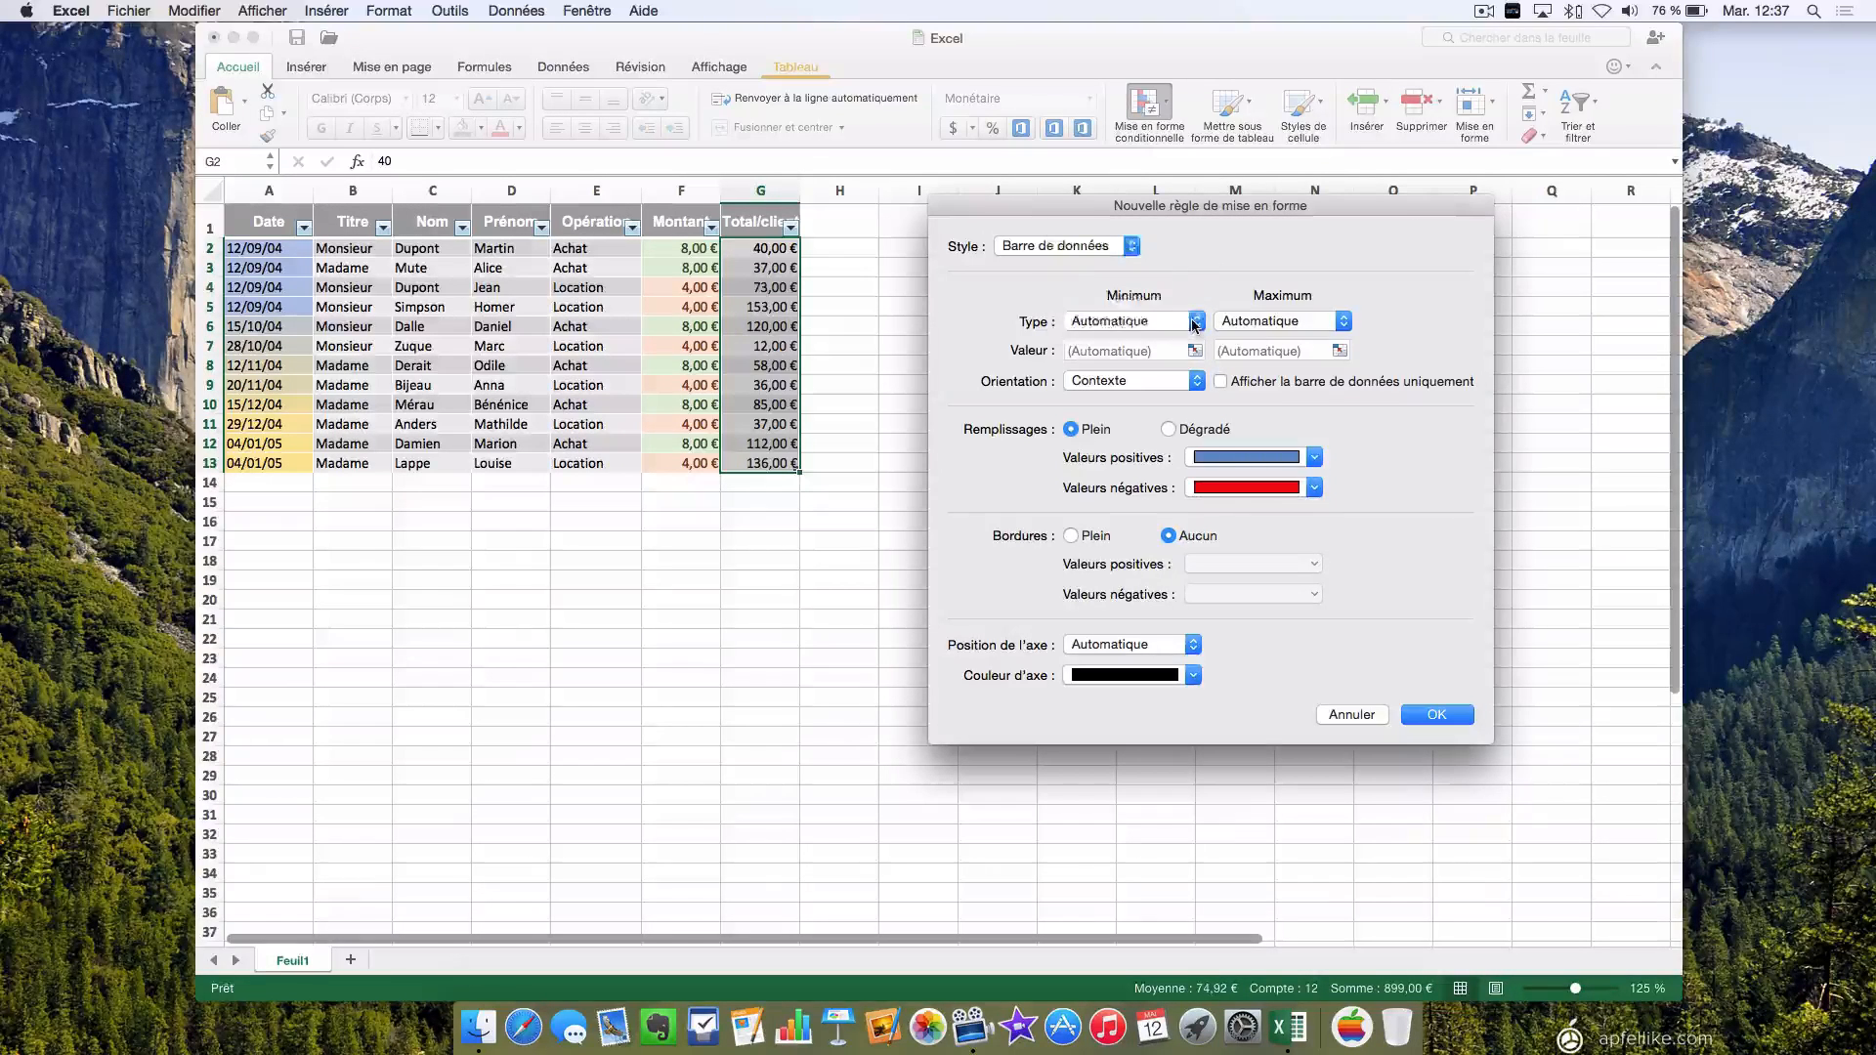
click(1194, 322)
click(1124, 230)
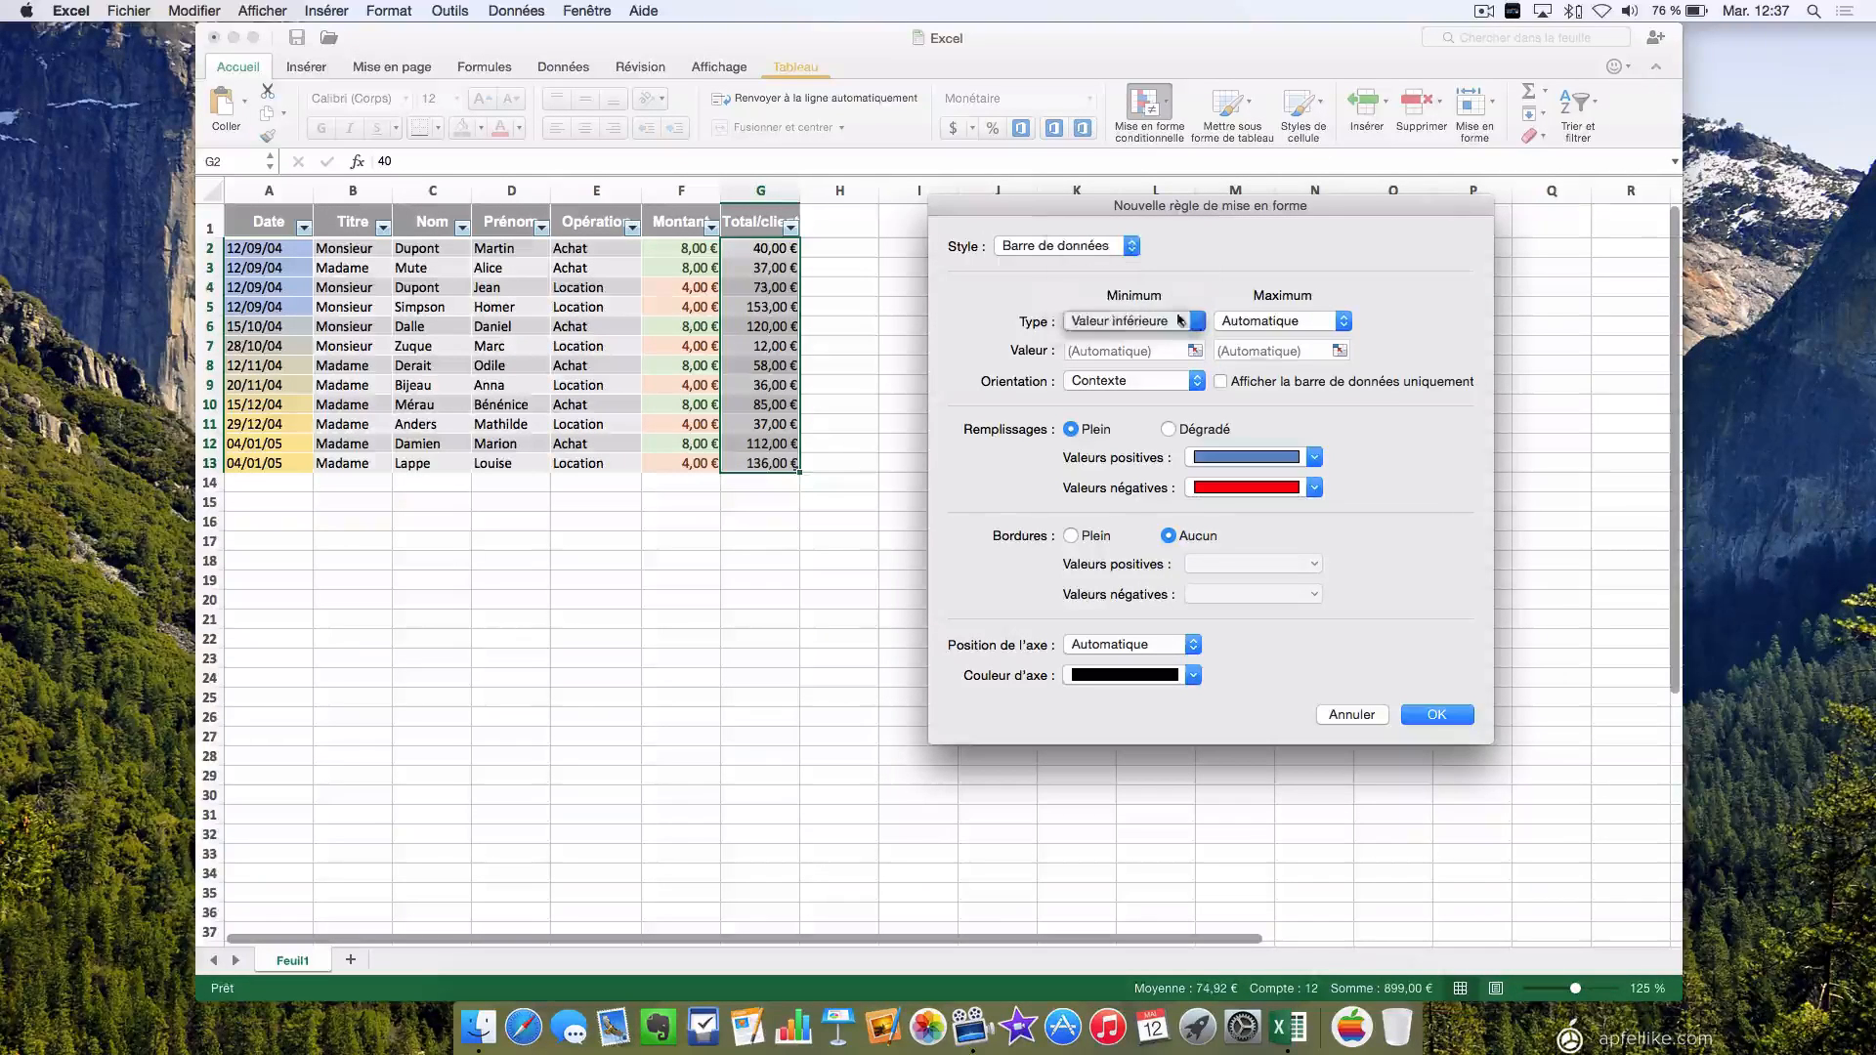
click(1341, 323)
click(1290, 234)
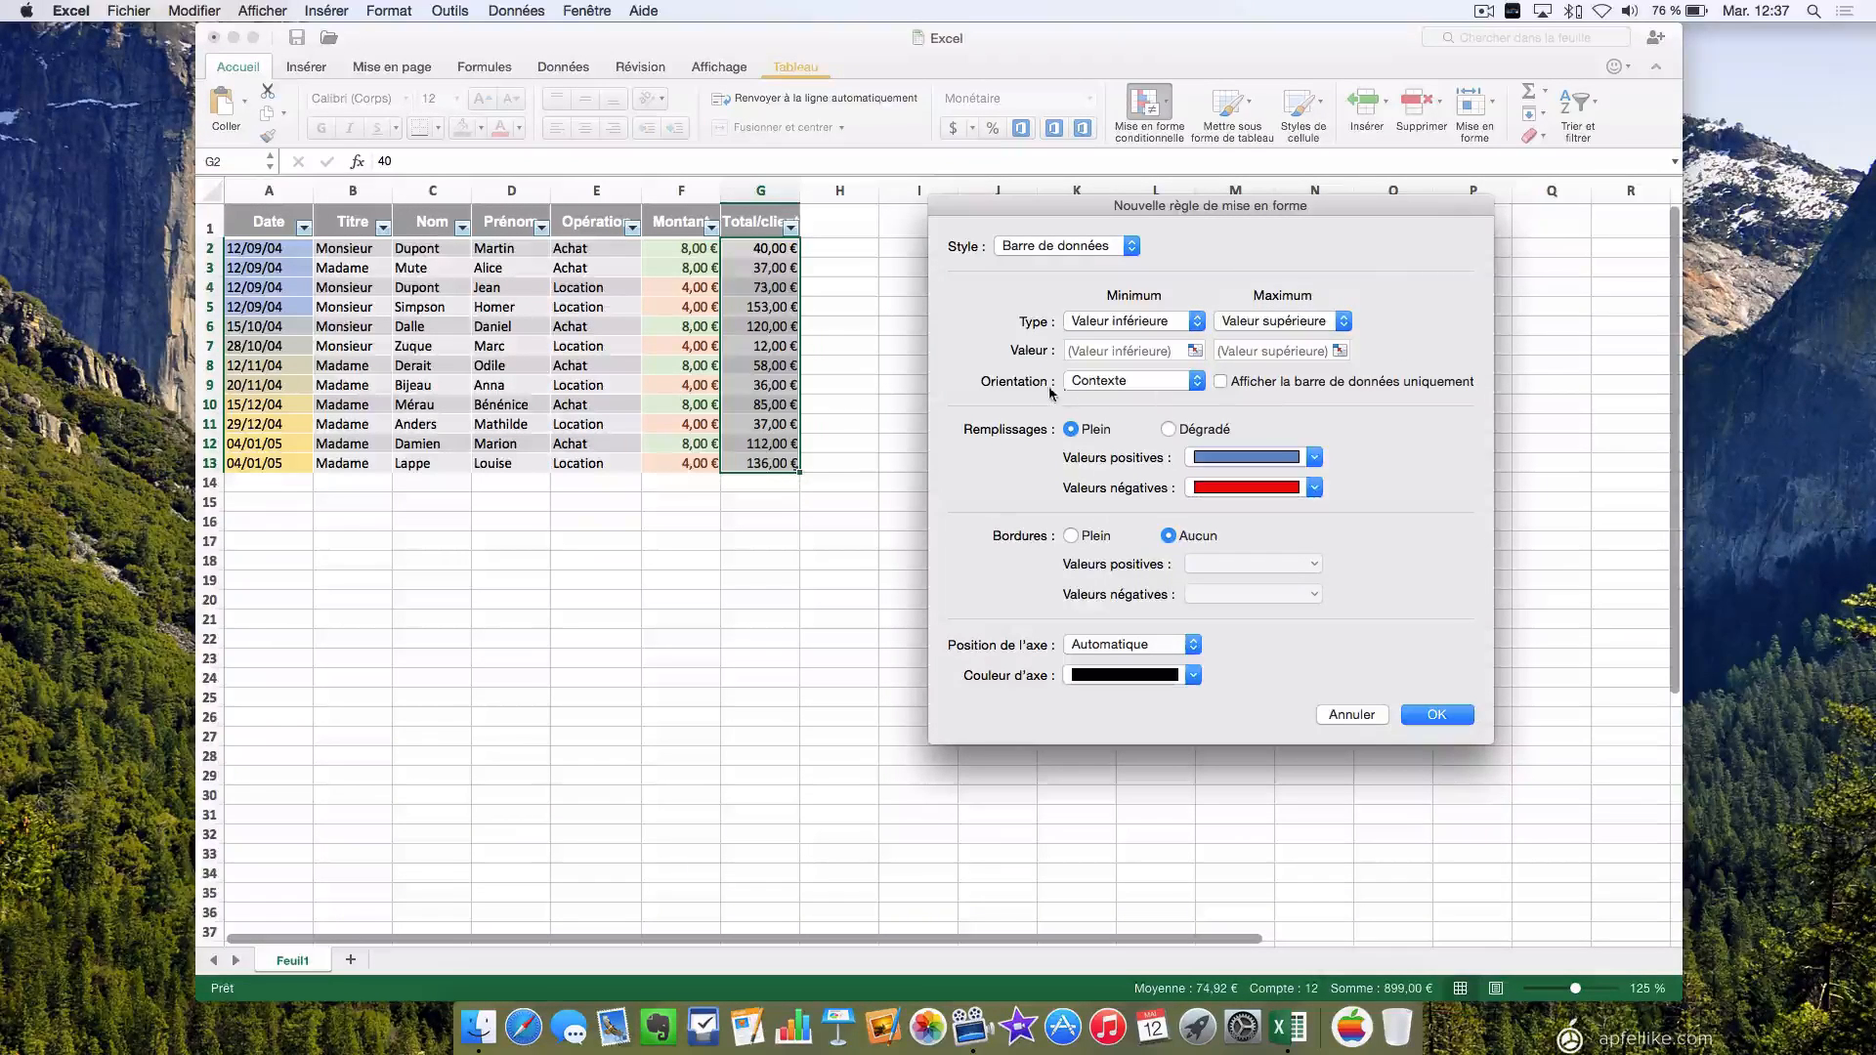
Set the bar orientation to De gauche à droite, keep the Automatique axis position and black axis colour, and apply the rule.
click(1198, 383)
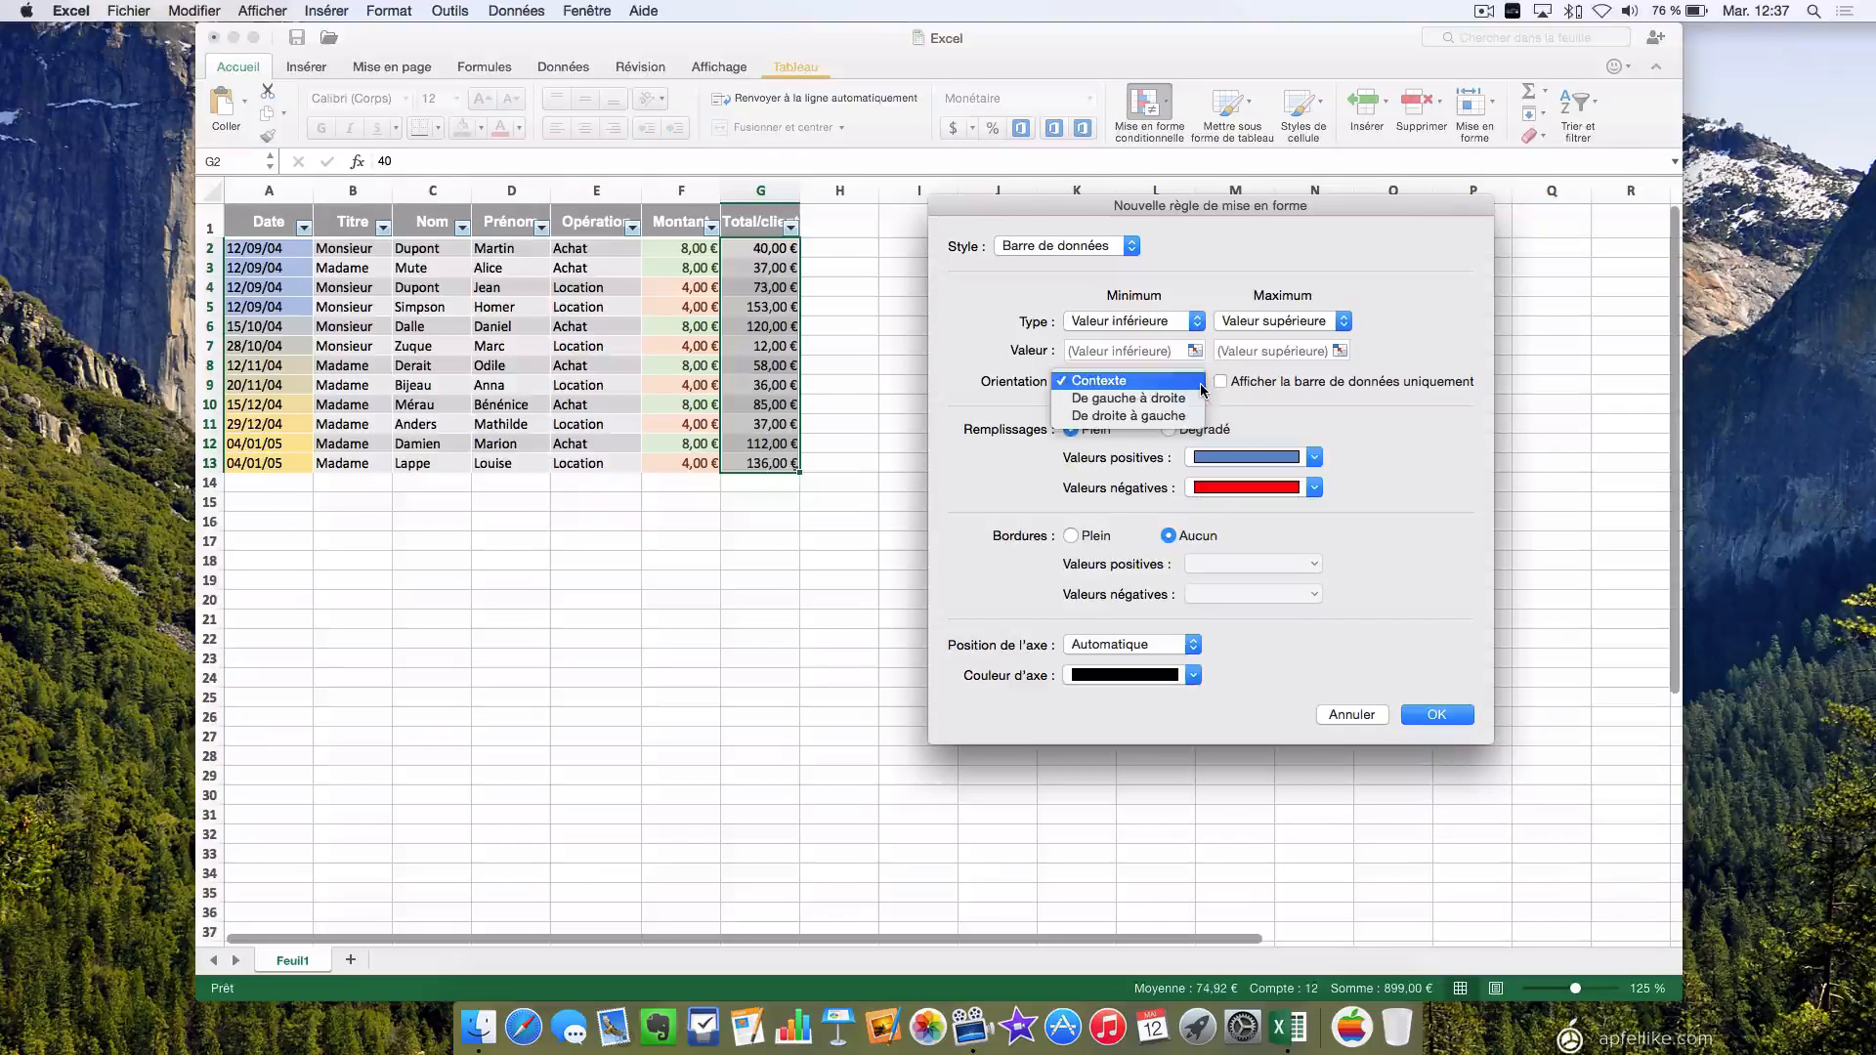
click(1152, 401)
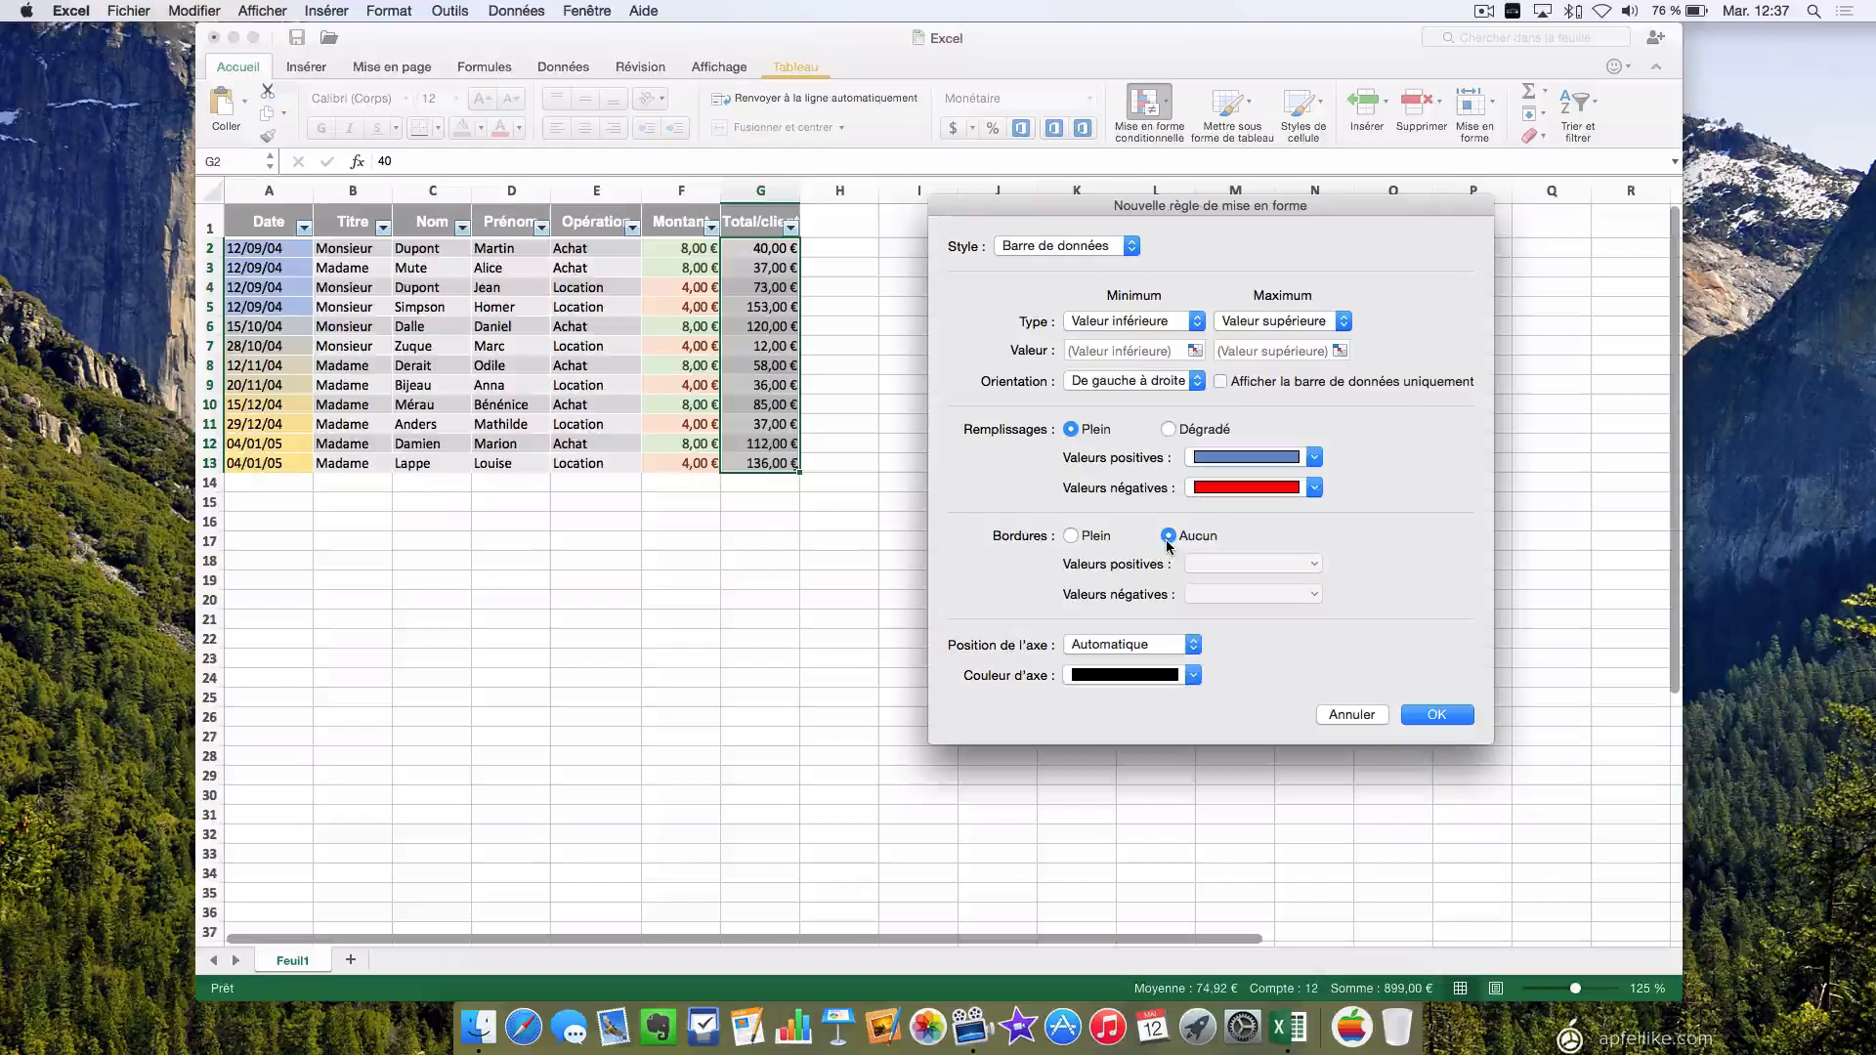
click(1193, 644)
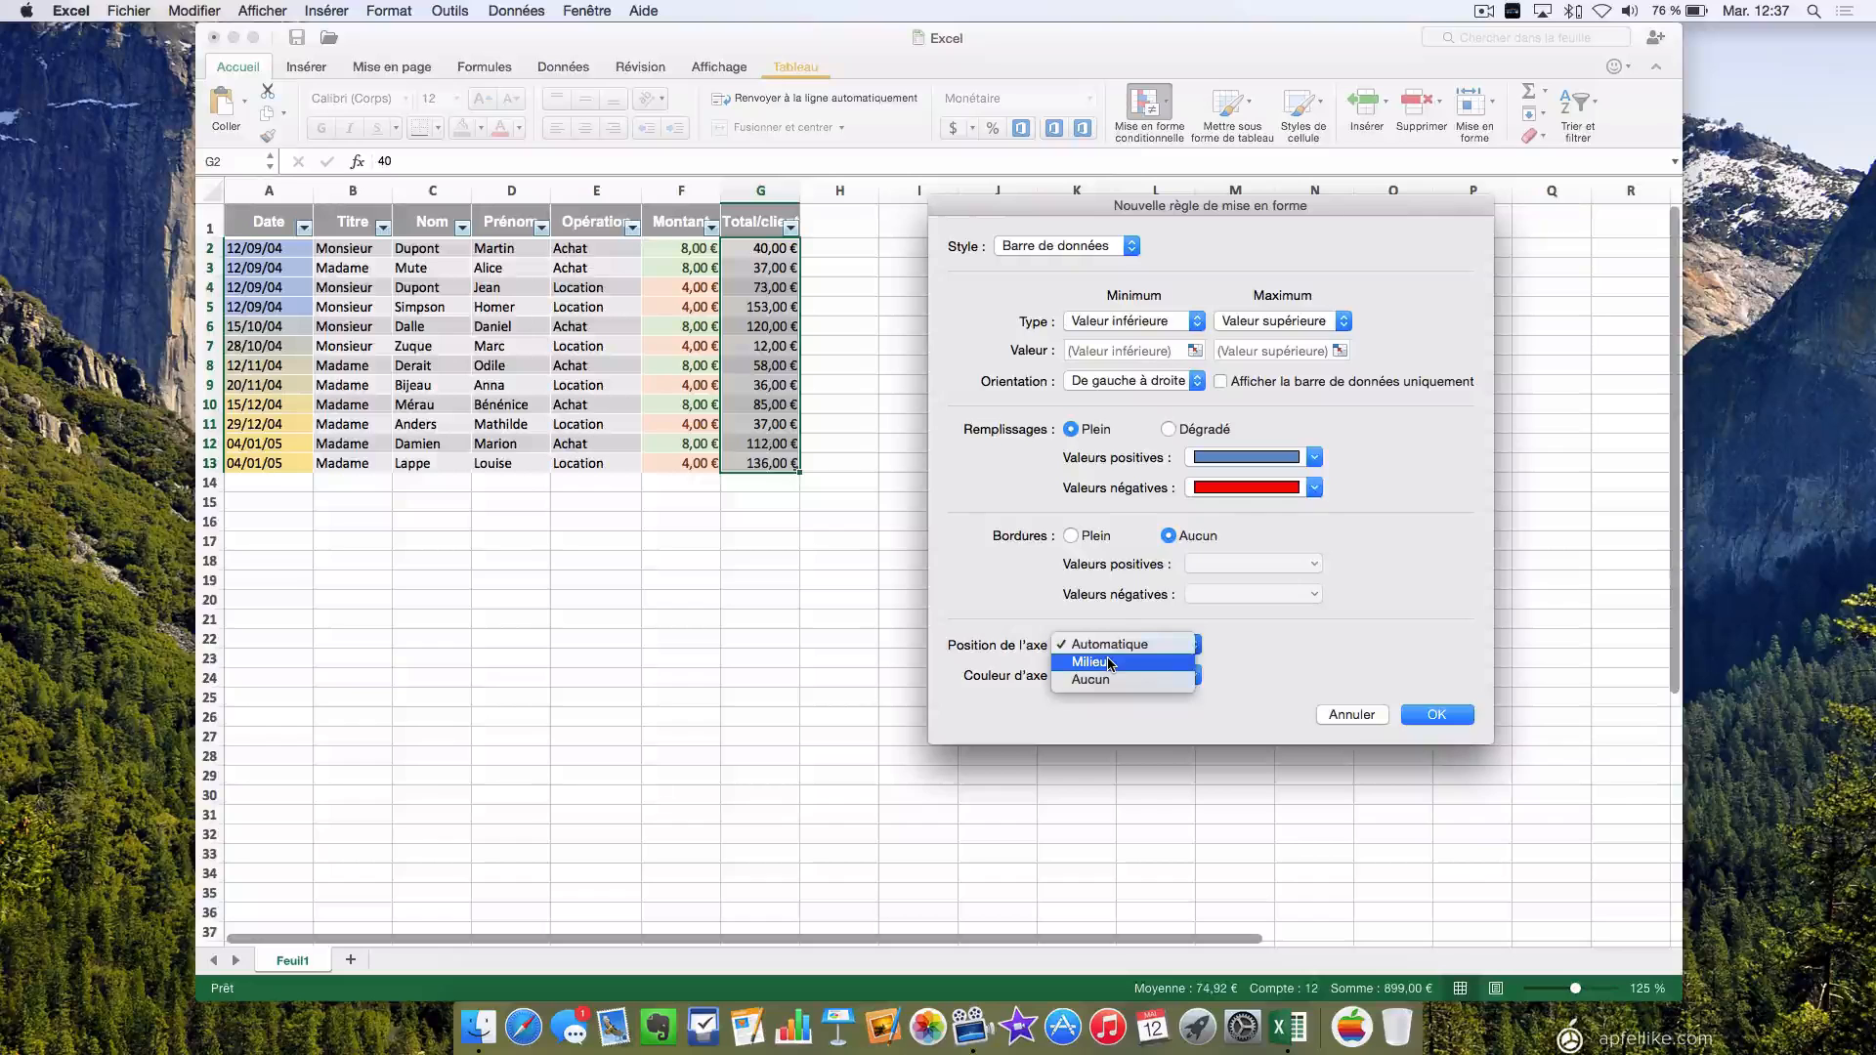
click(1109, 644)
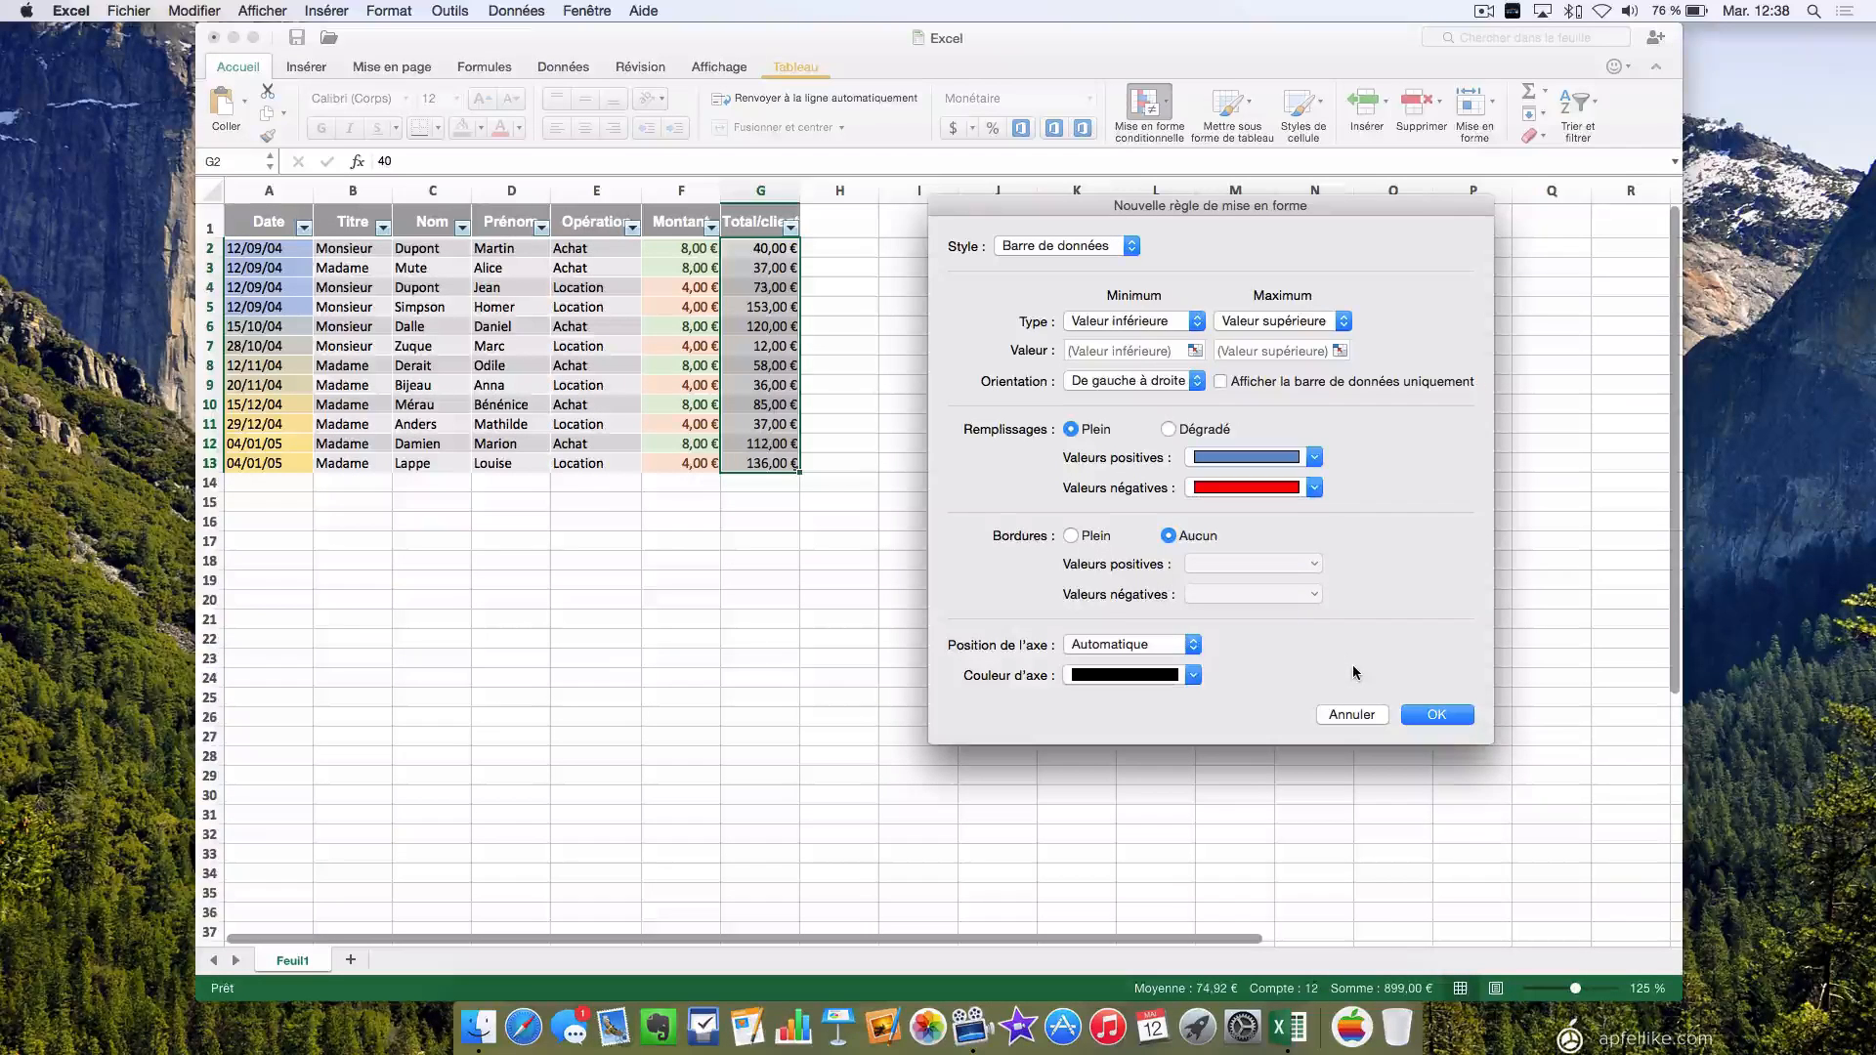
click(1194, 676)
click(1172, 674)
click(1465, 719)
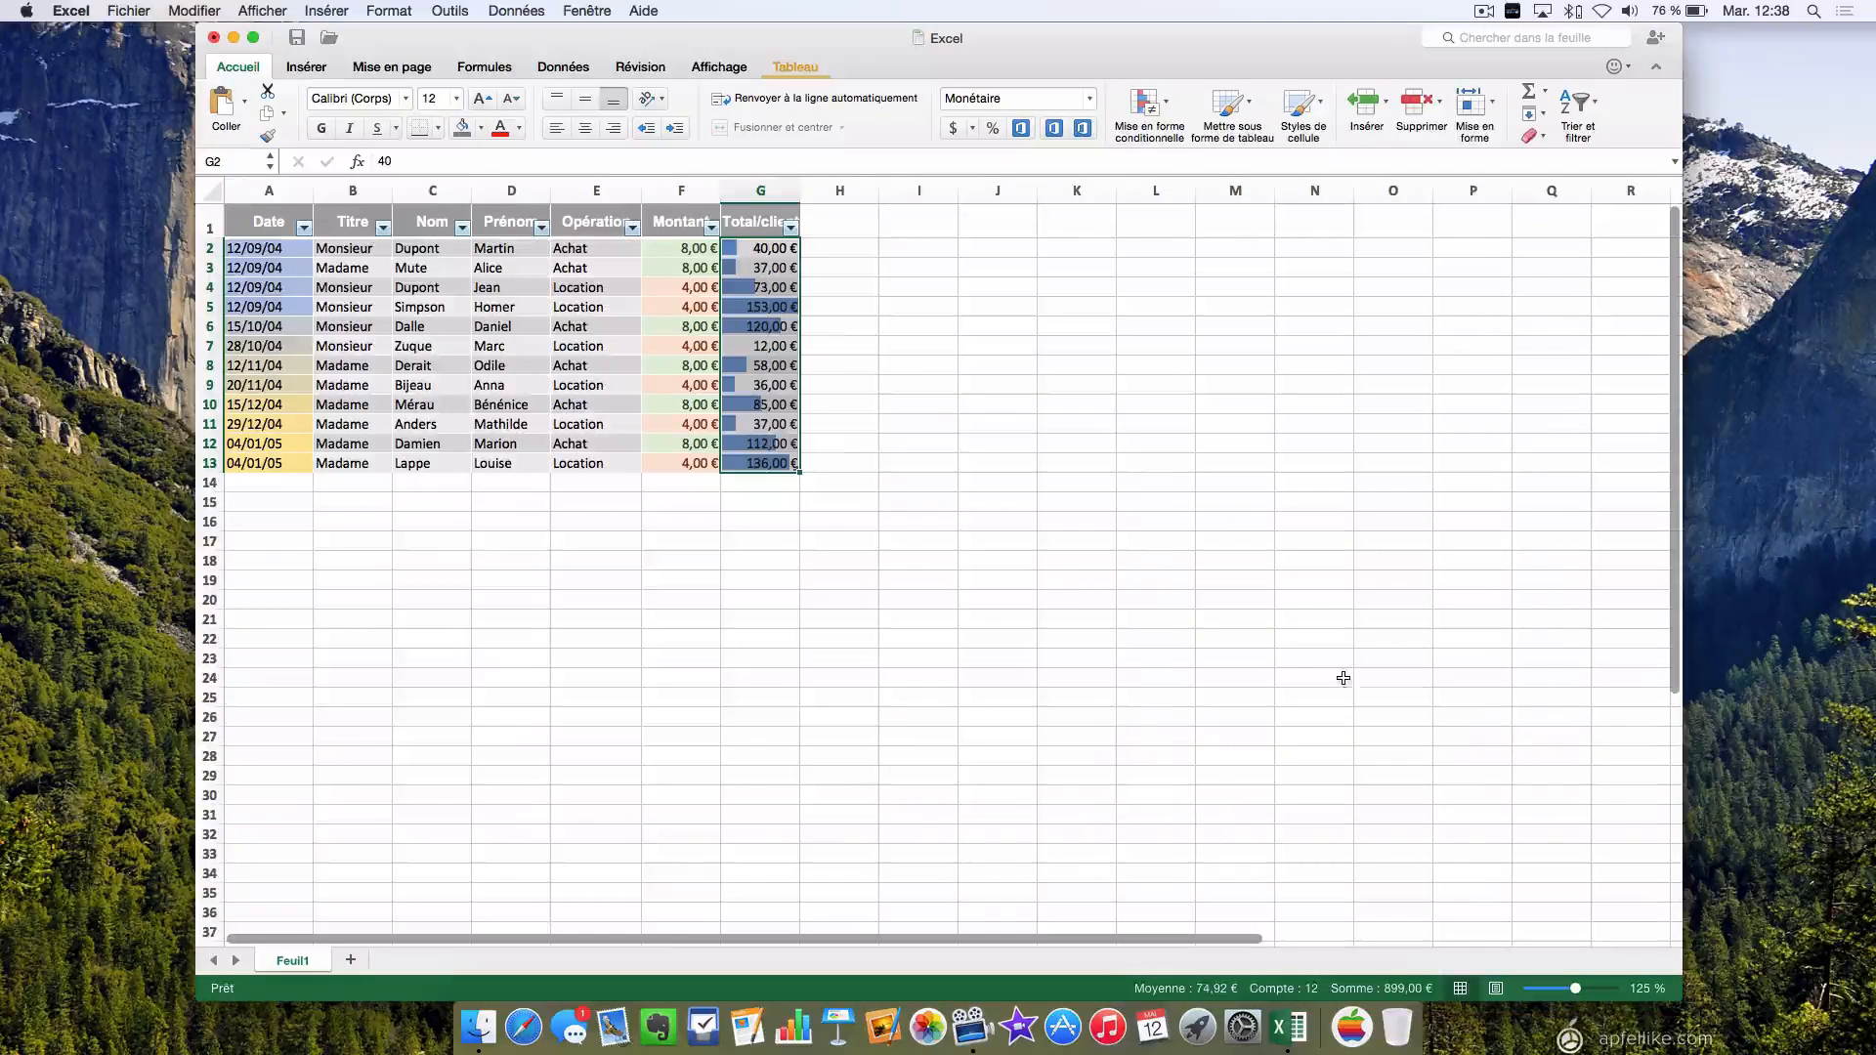
click(917, 367)
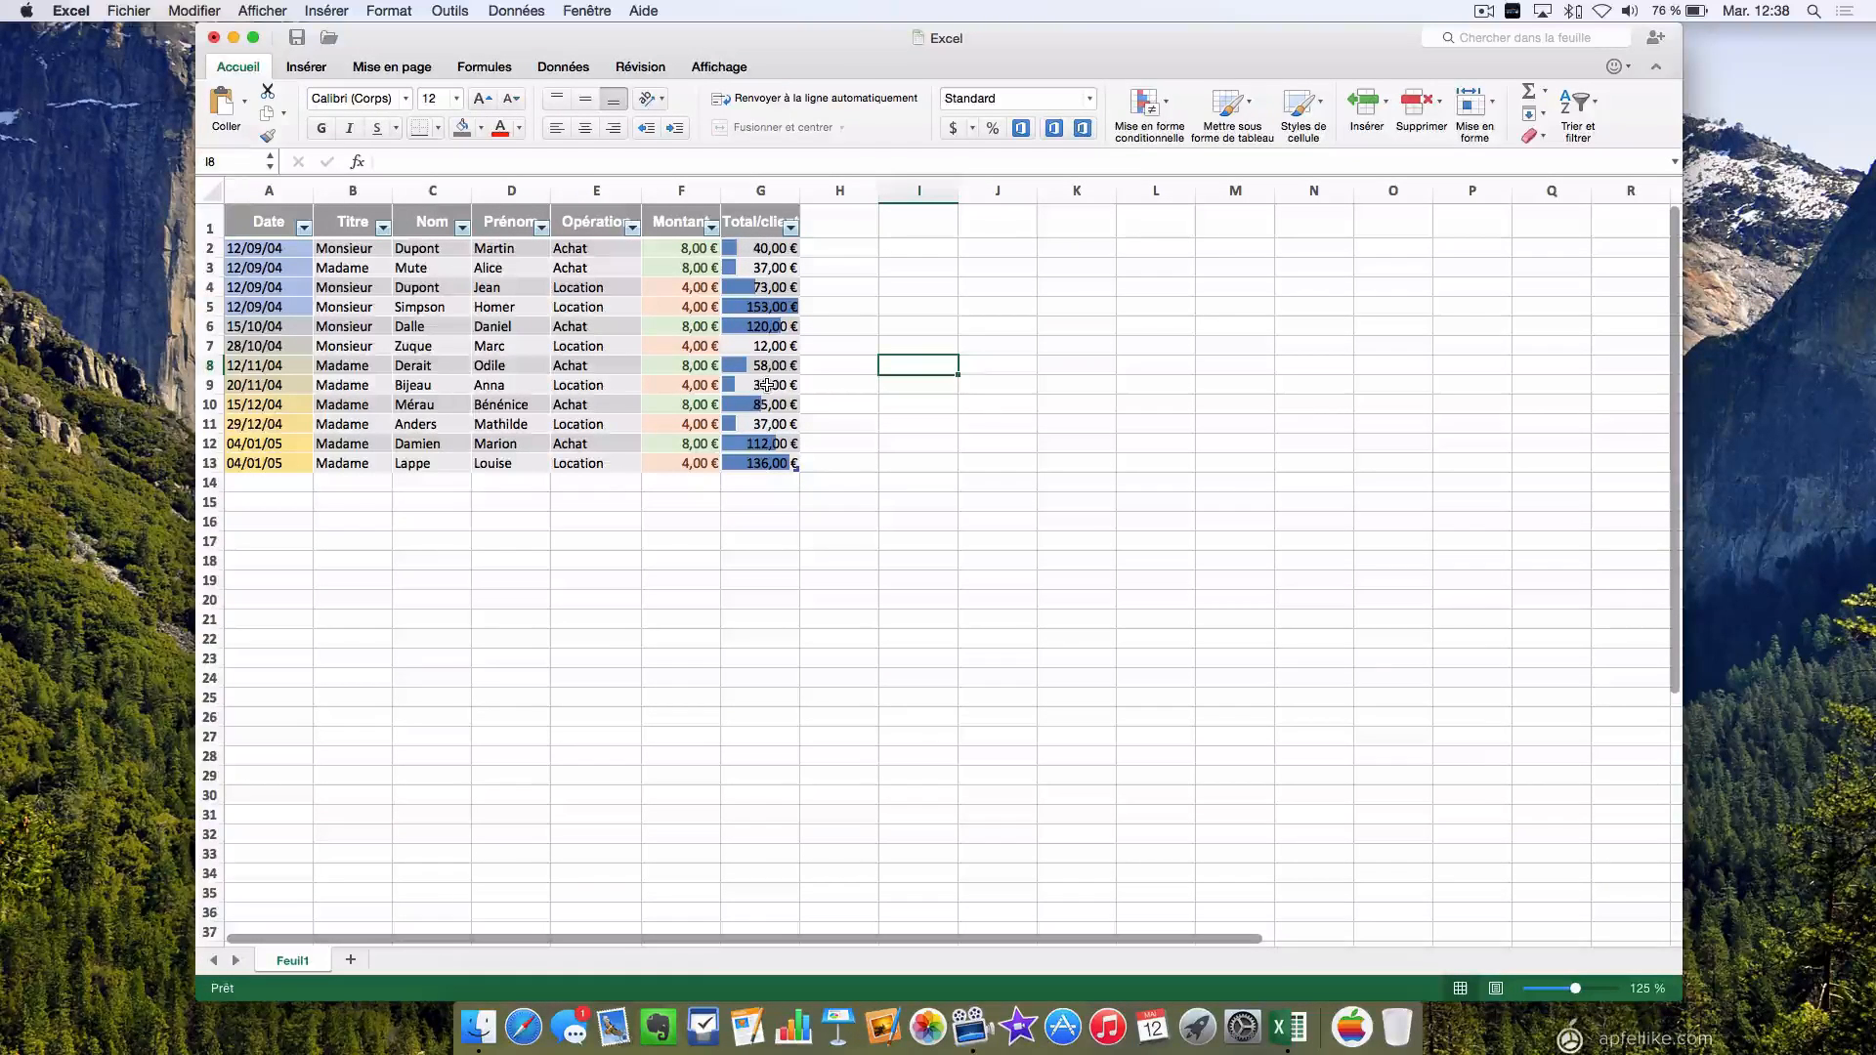
Compare the data bars with the amounts in Total/client cells G5, G7, G10, G12 and G9.
click(788, 305)
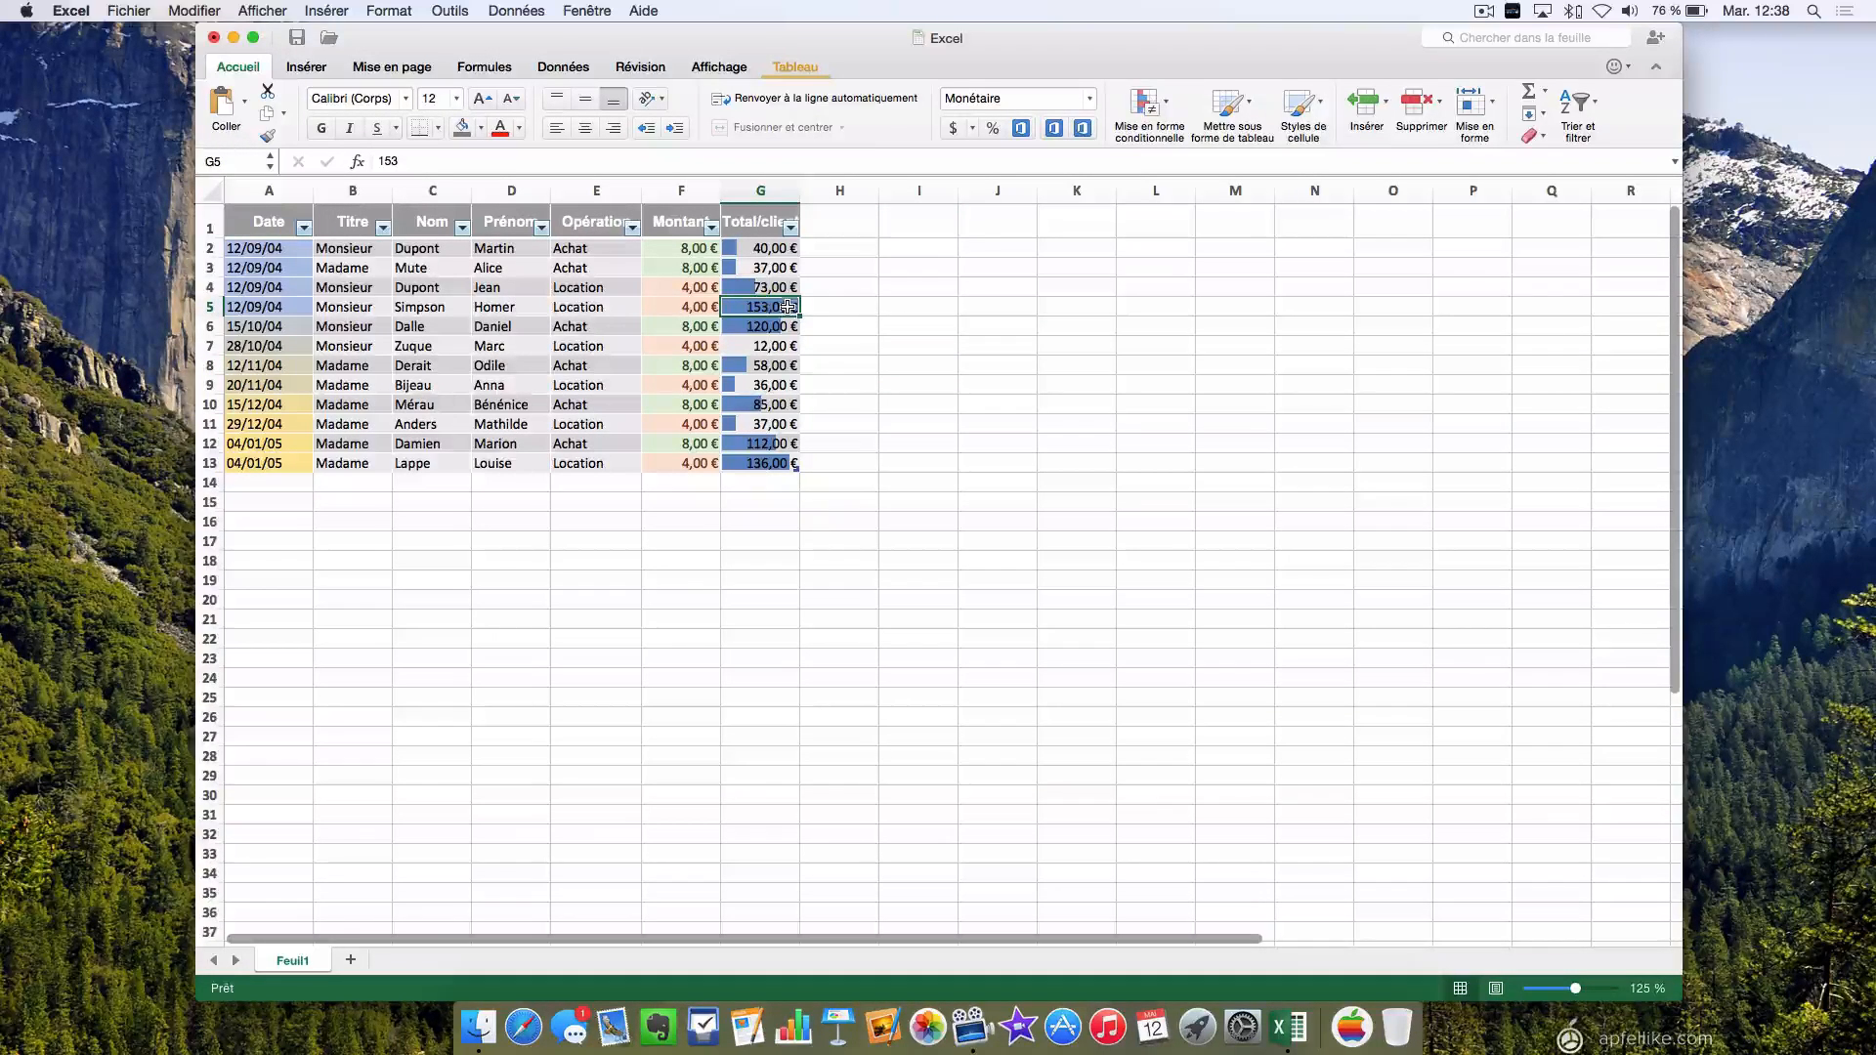
click(756, 346)
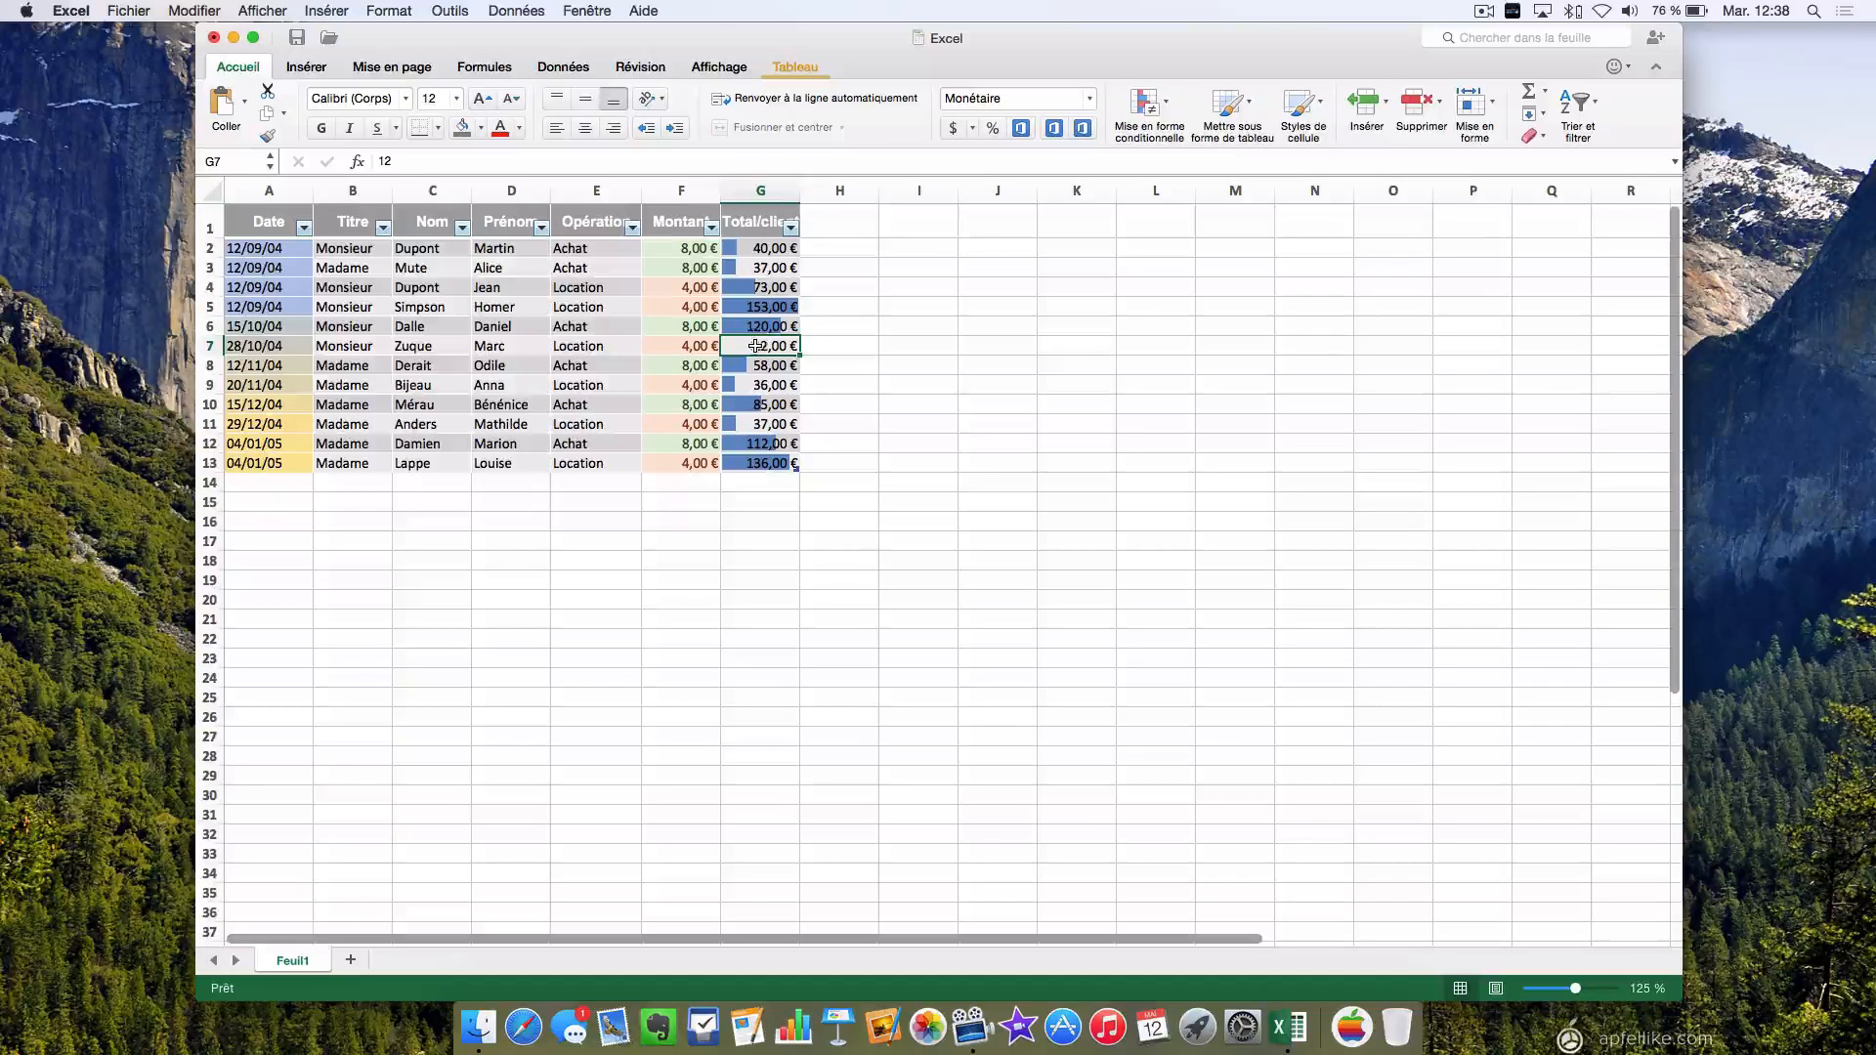
click(763, 405)
click(770, 443)
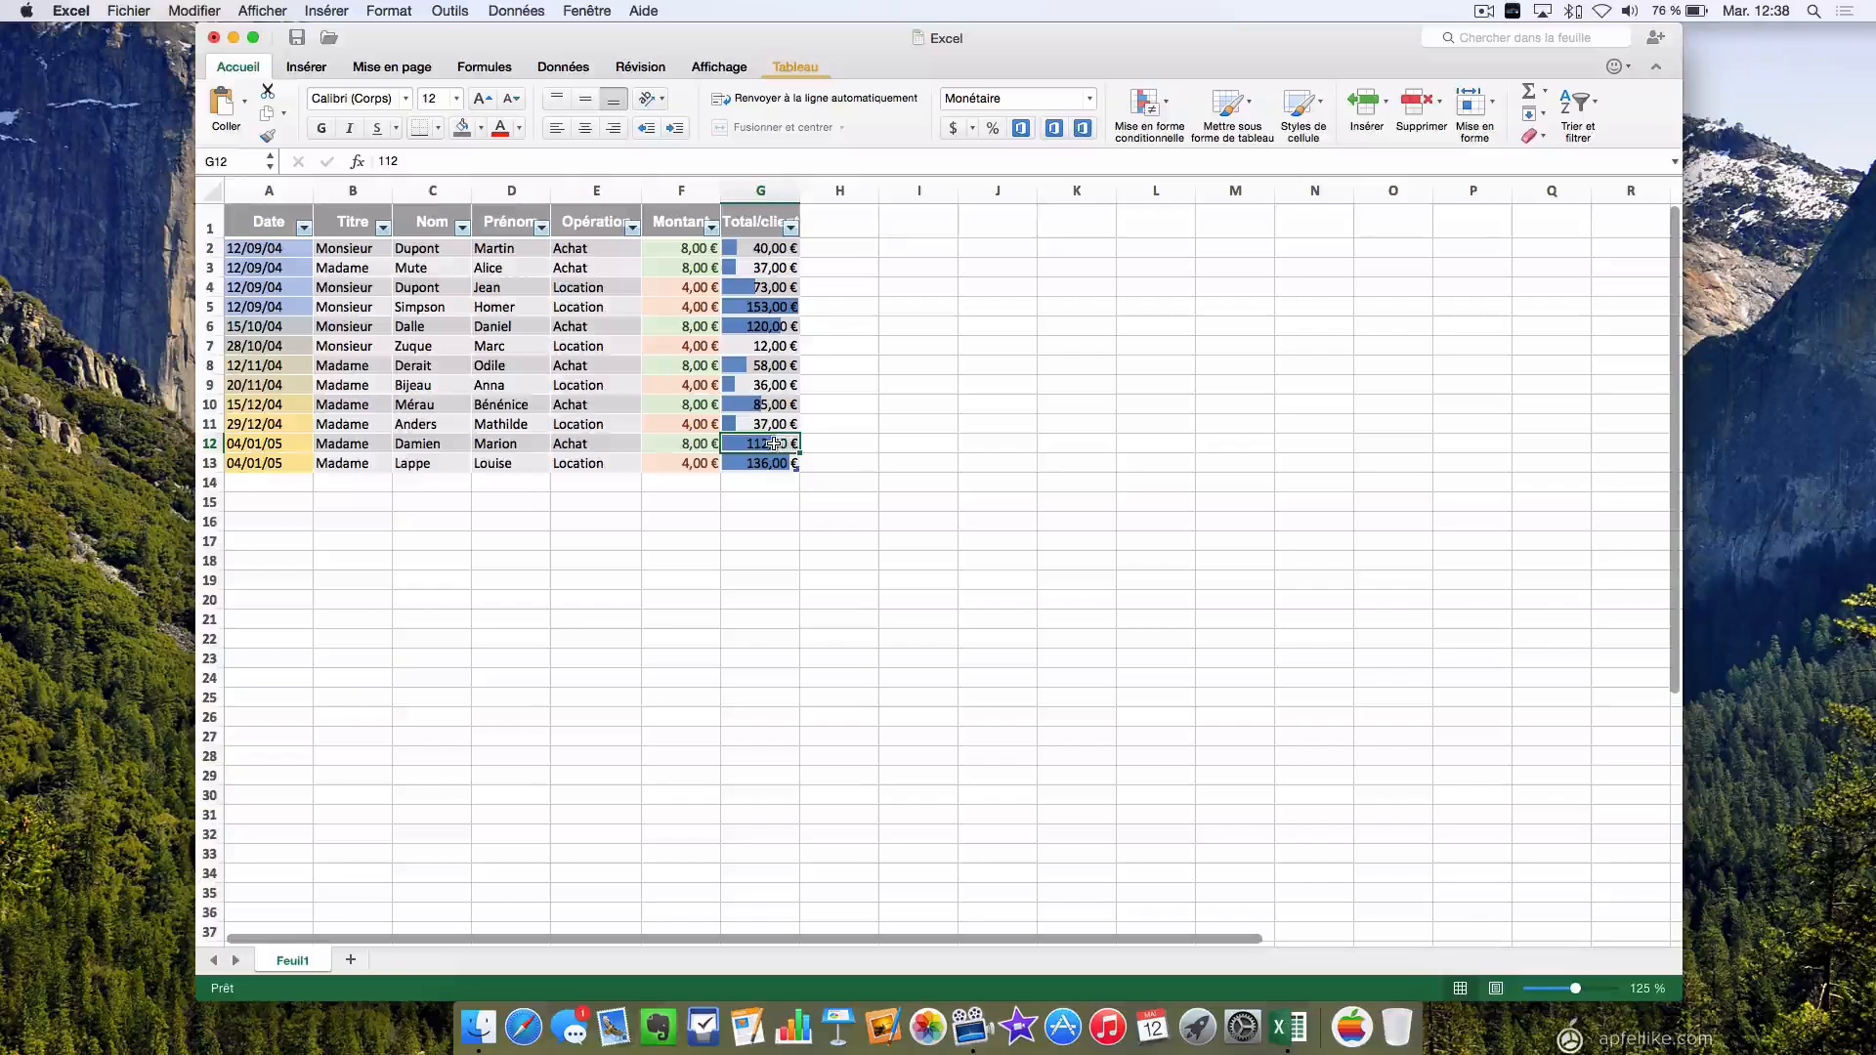
click(750, 385)
click(900, 391)
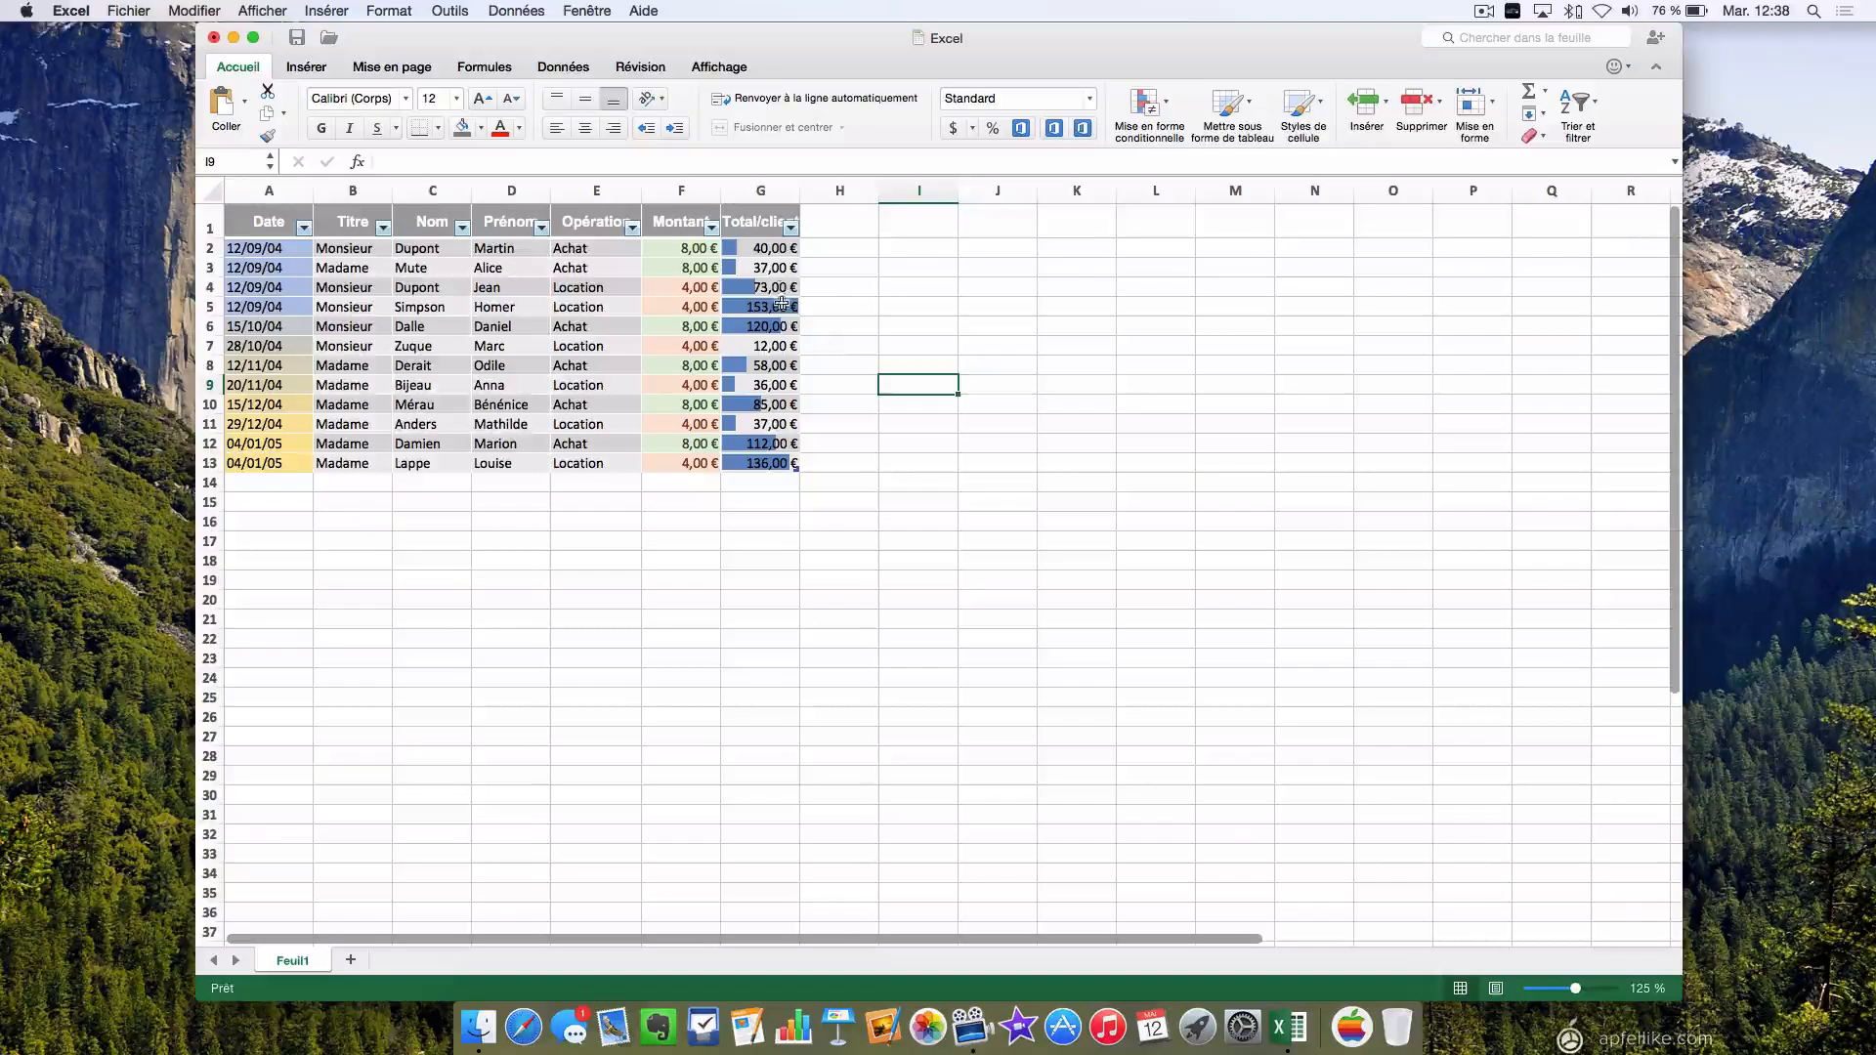
Change the Total/client amount in cell G3 to 137 to test the data bar.
double_click(766, 267)
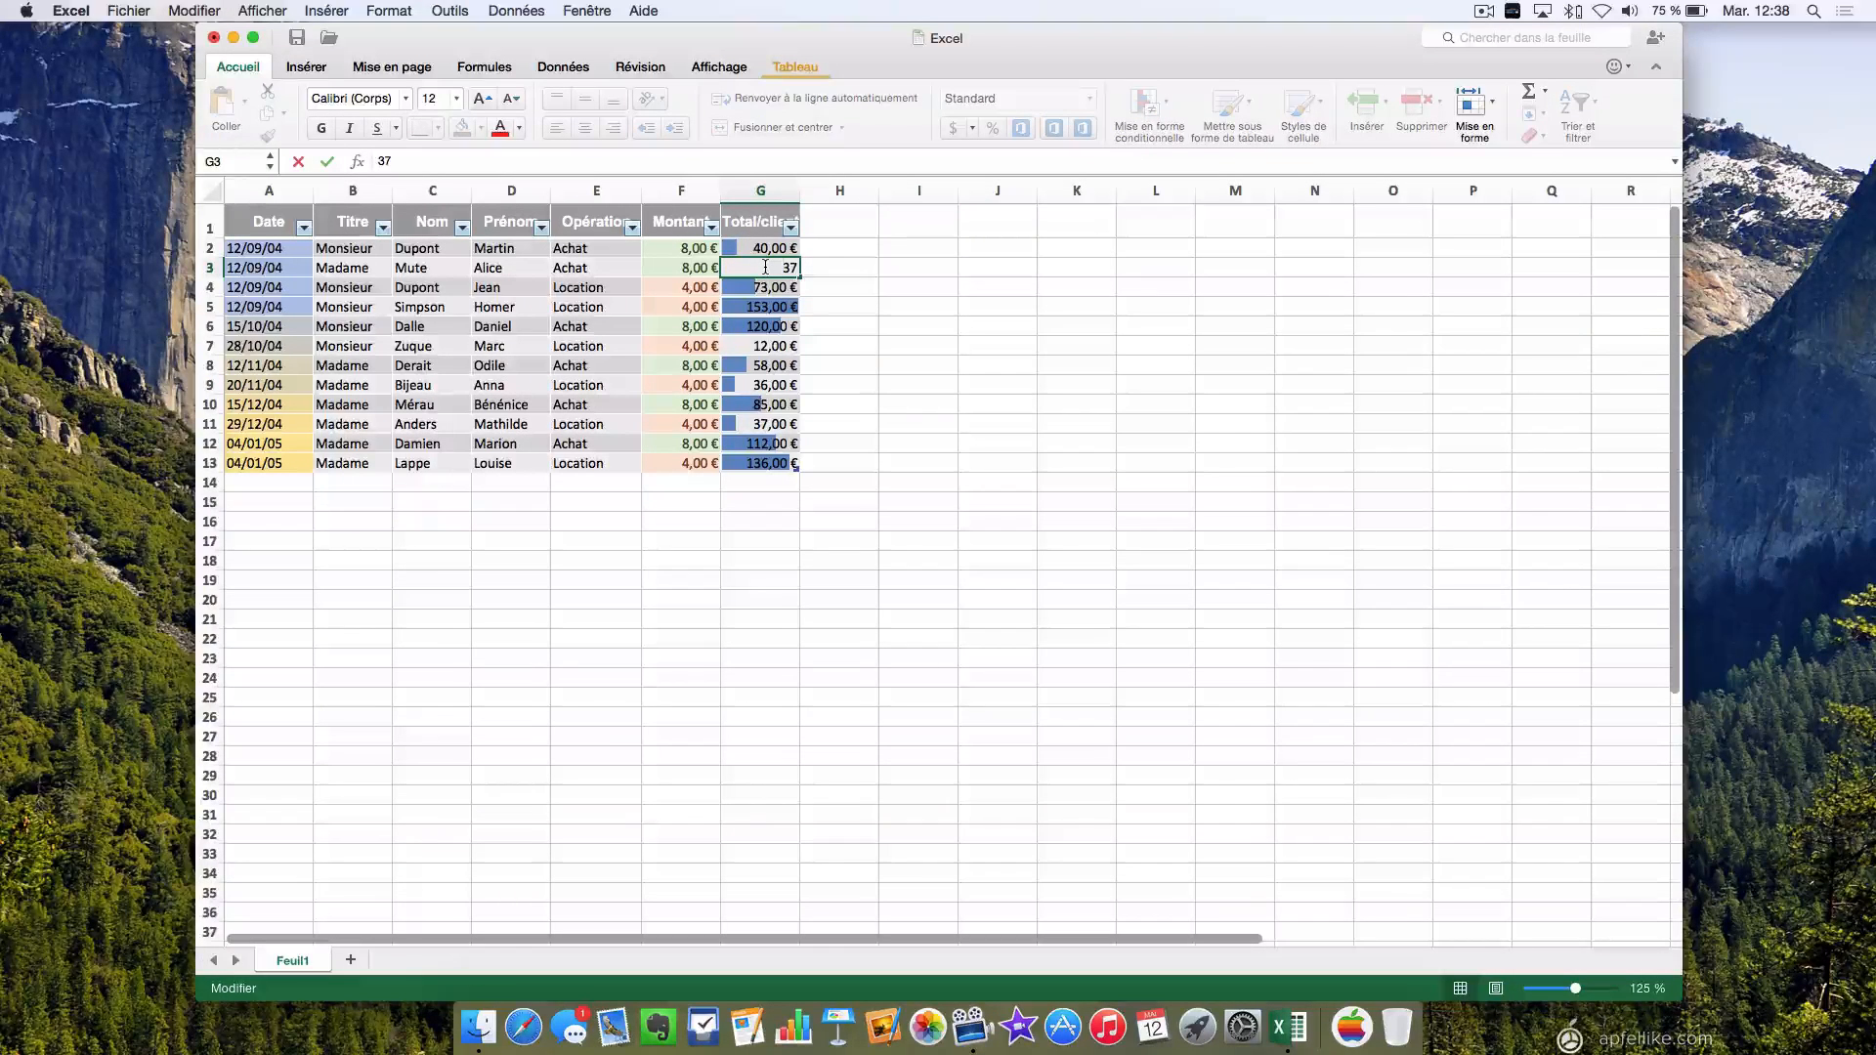
text(1)
key(Return)
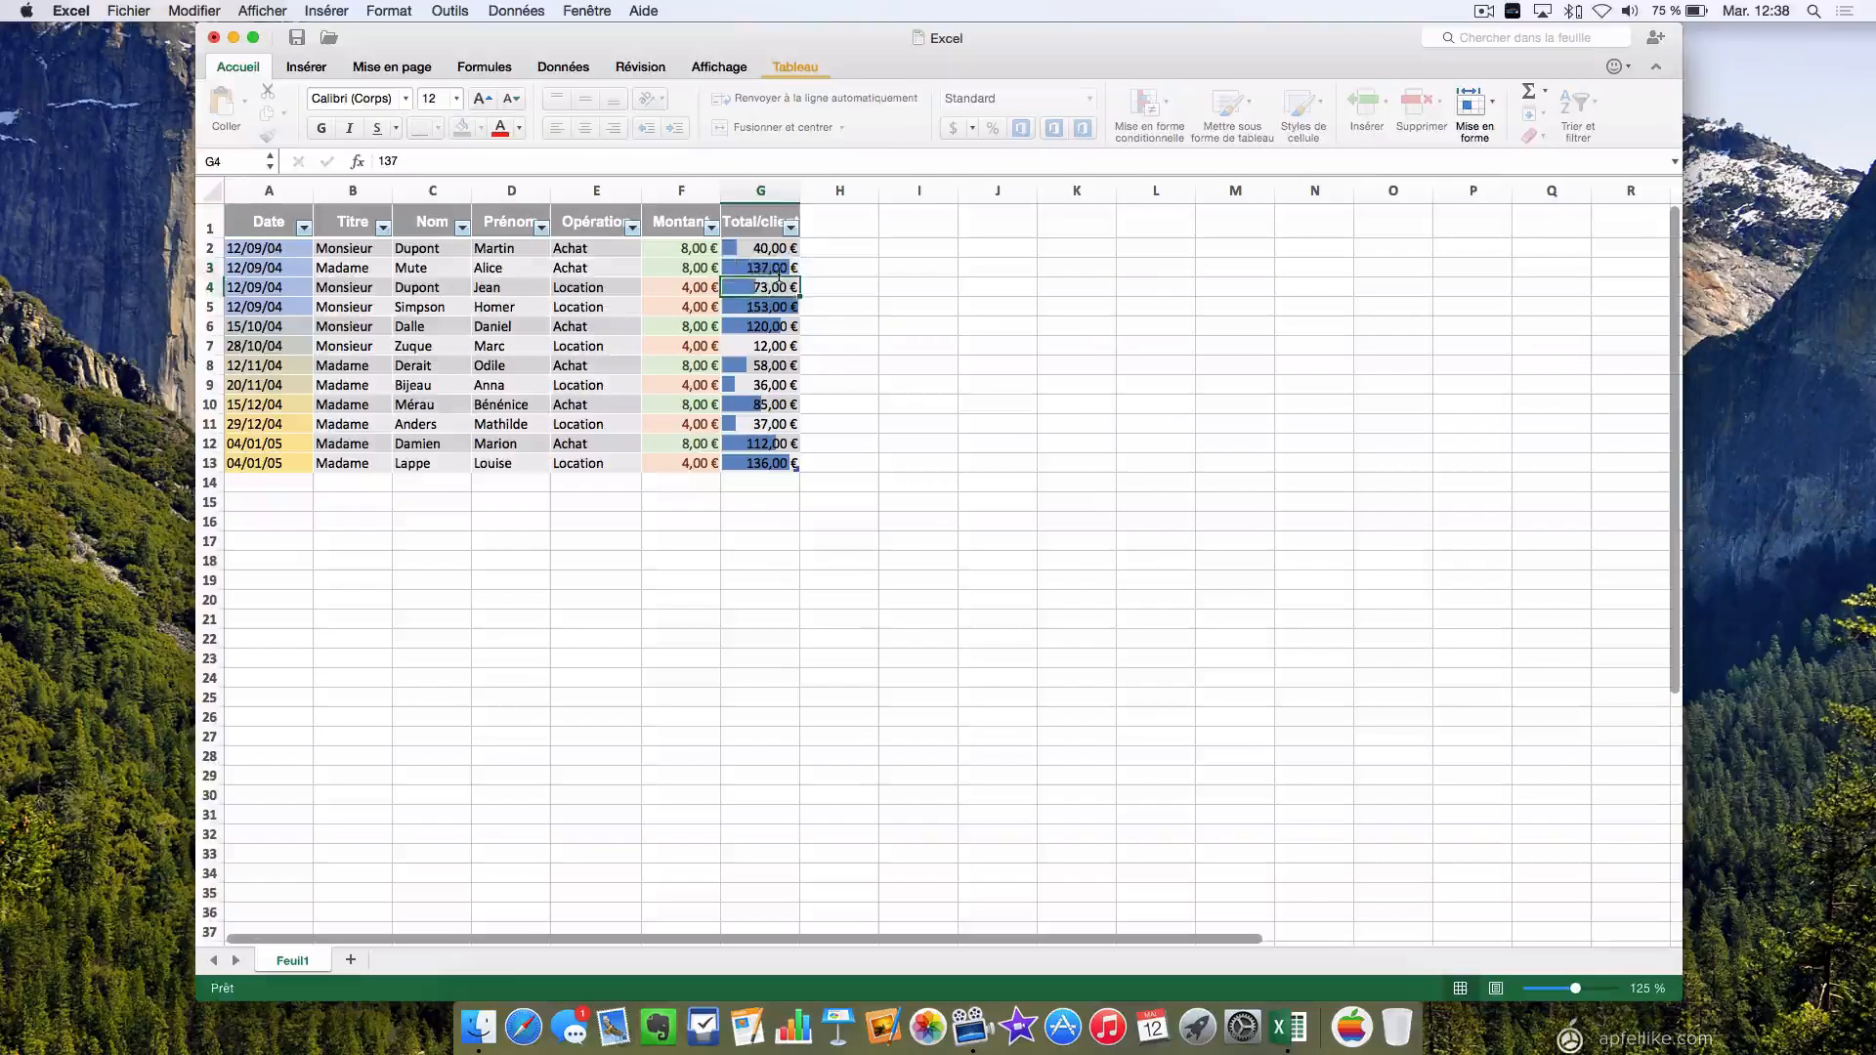
key(Right)
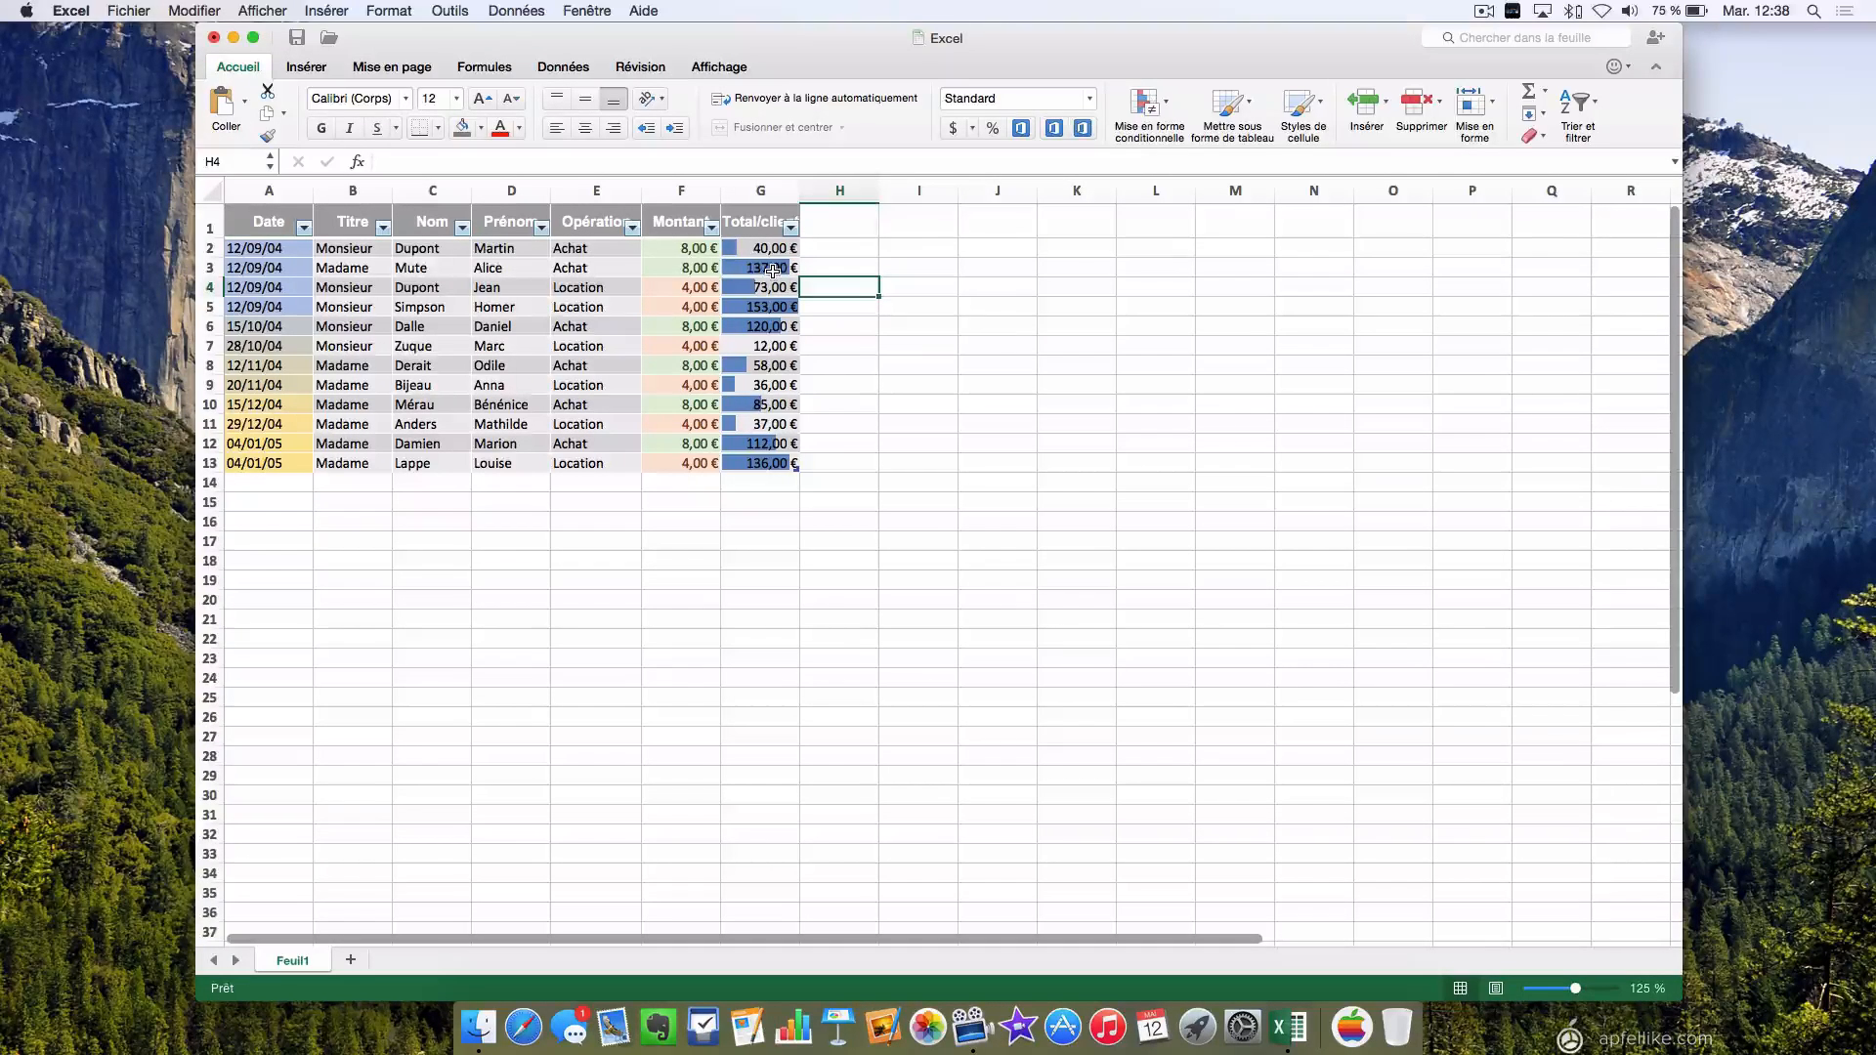
Set the Total/client amount in cell G3 back to 37.
double_click(764, 270)
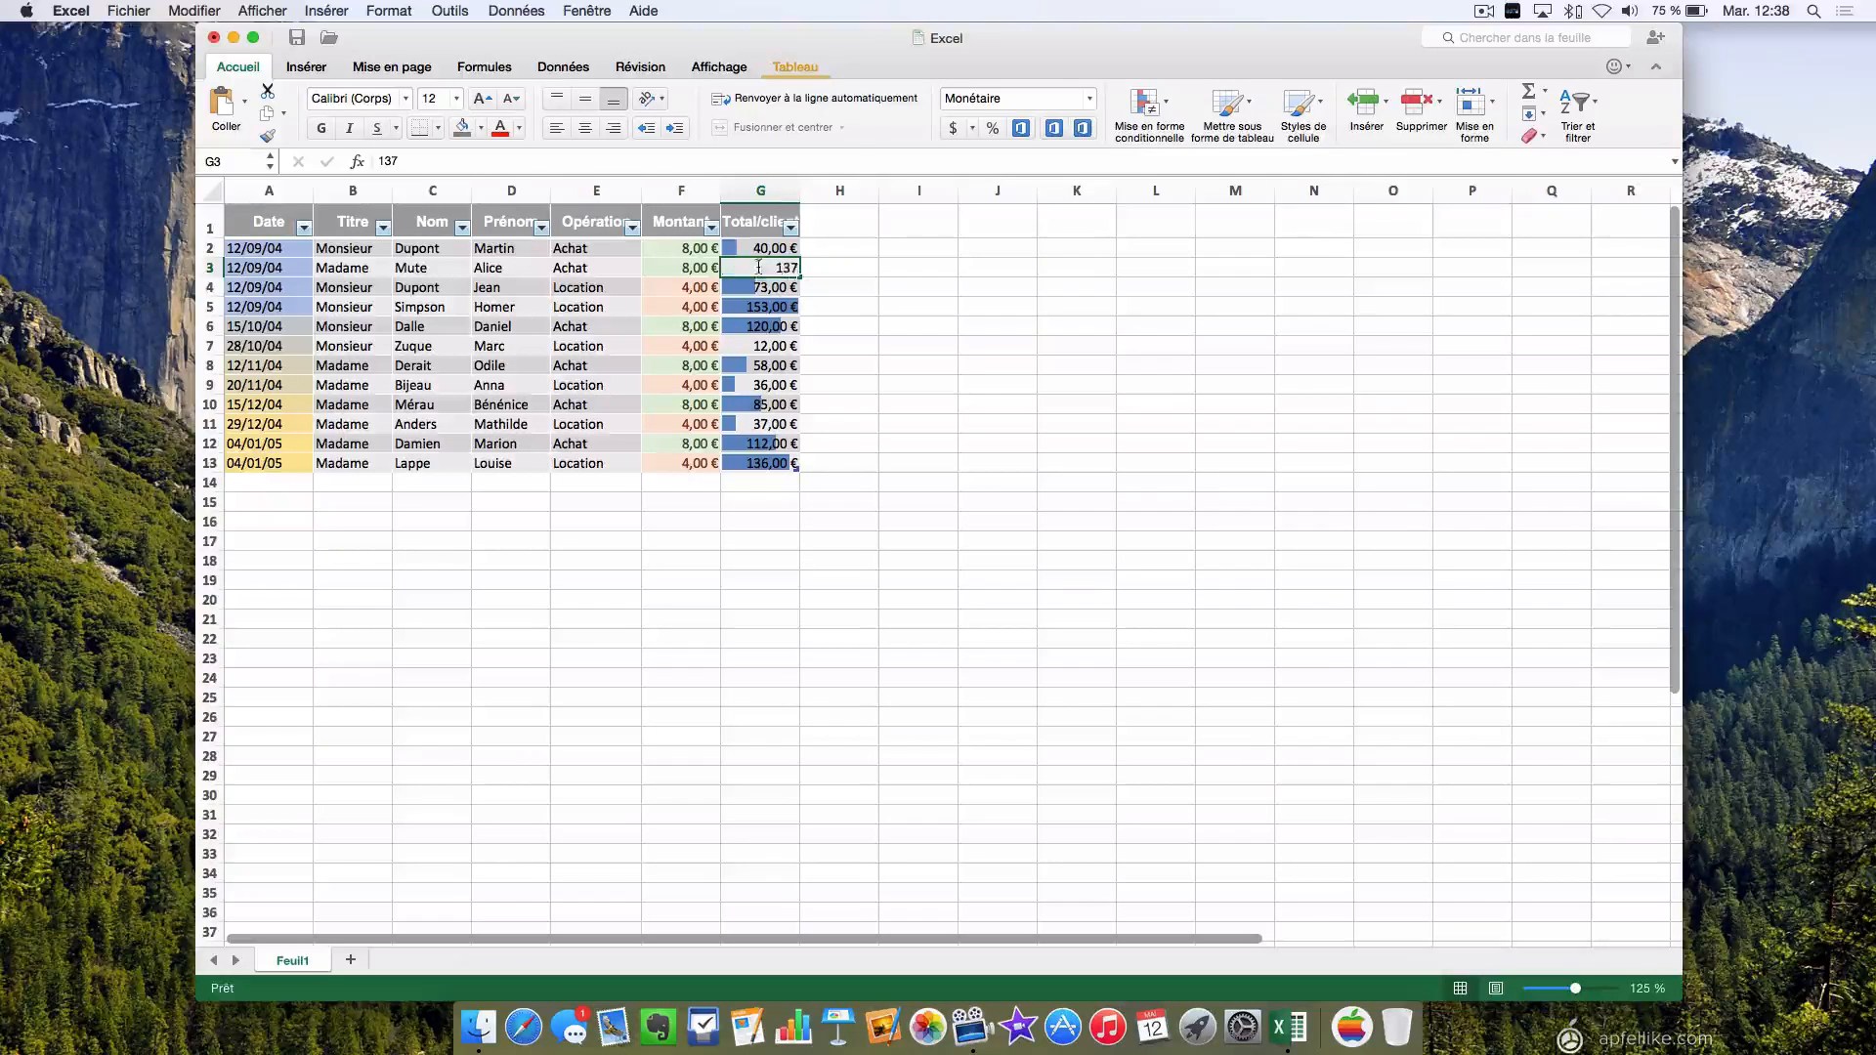
double_click(785, 267)
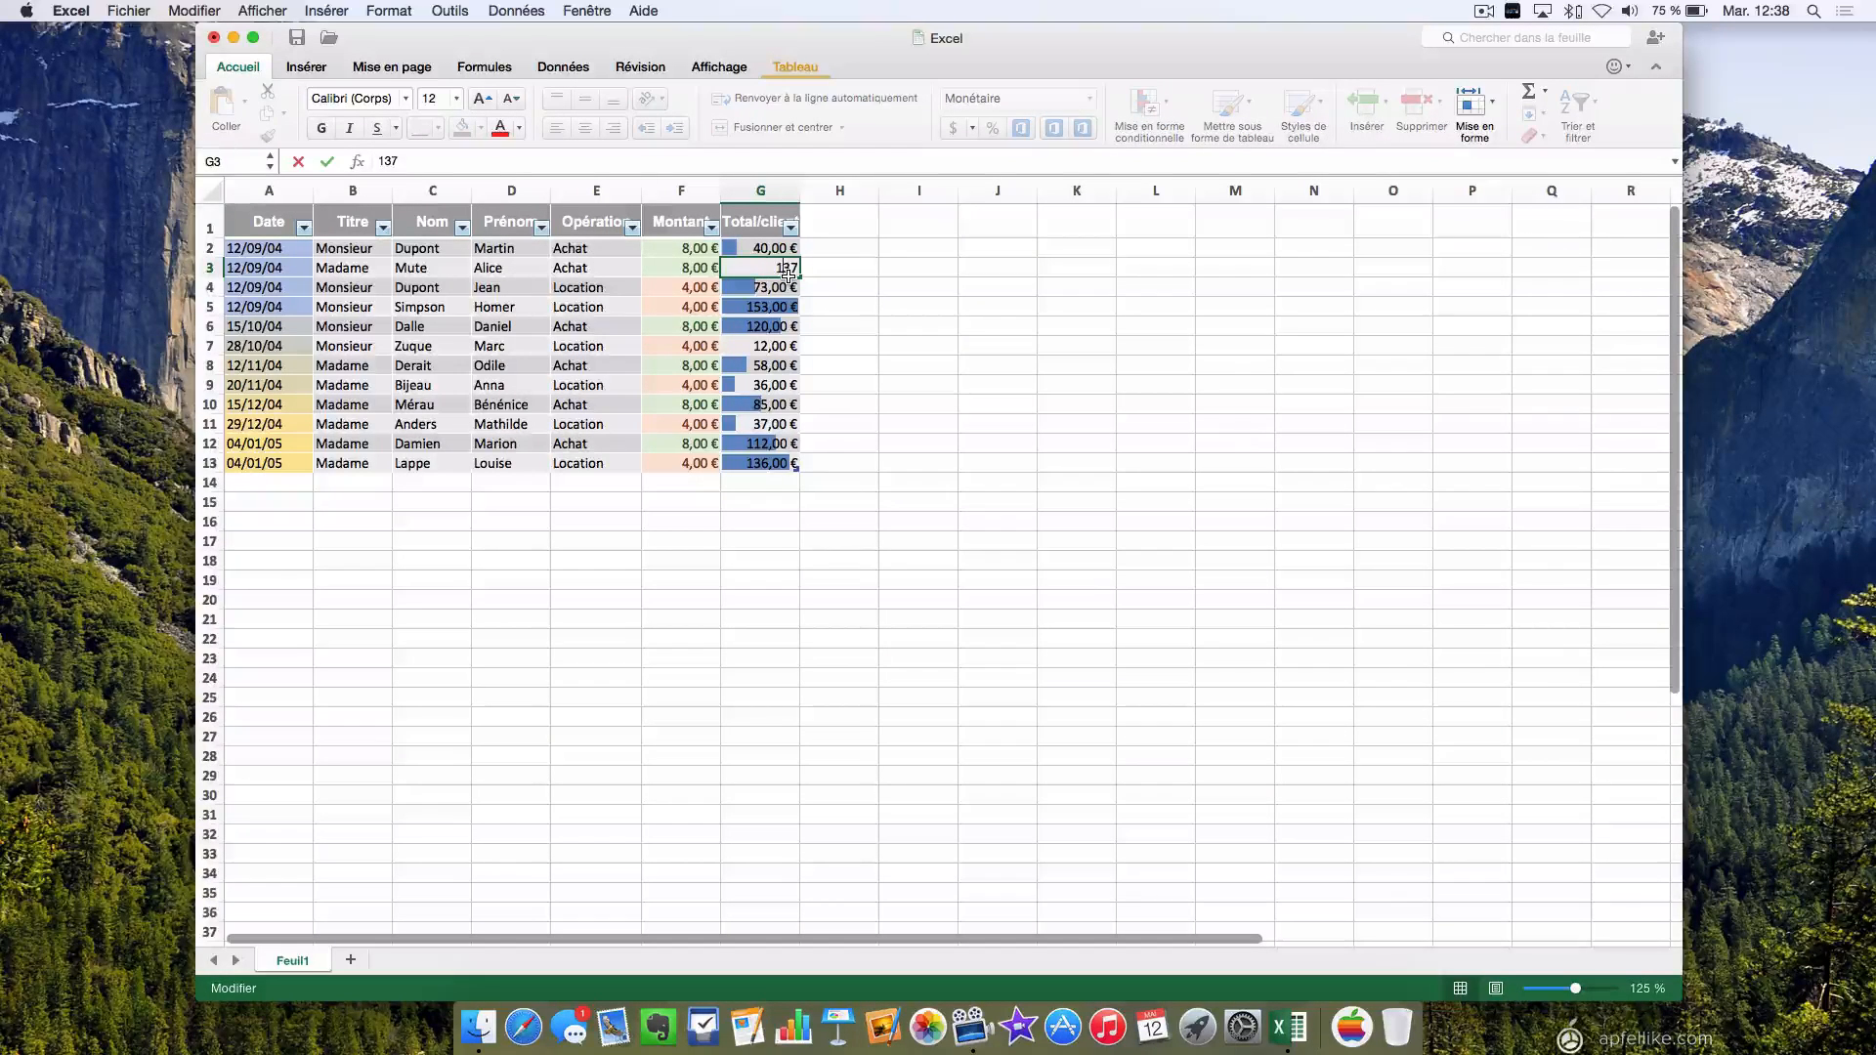
key(Return)
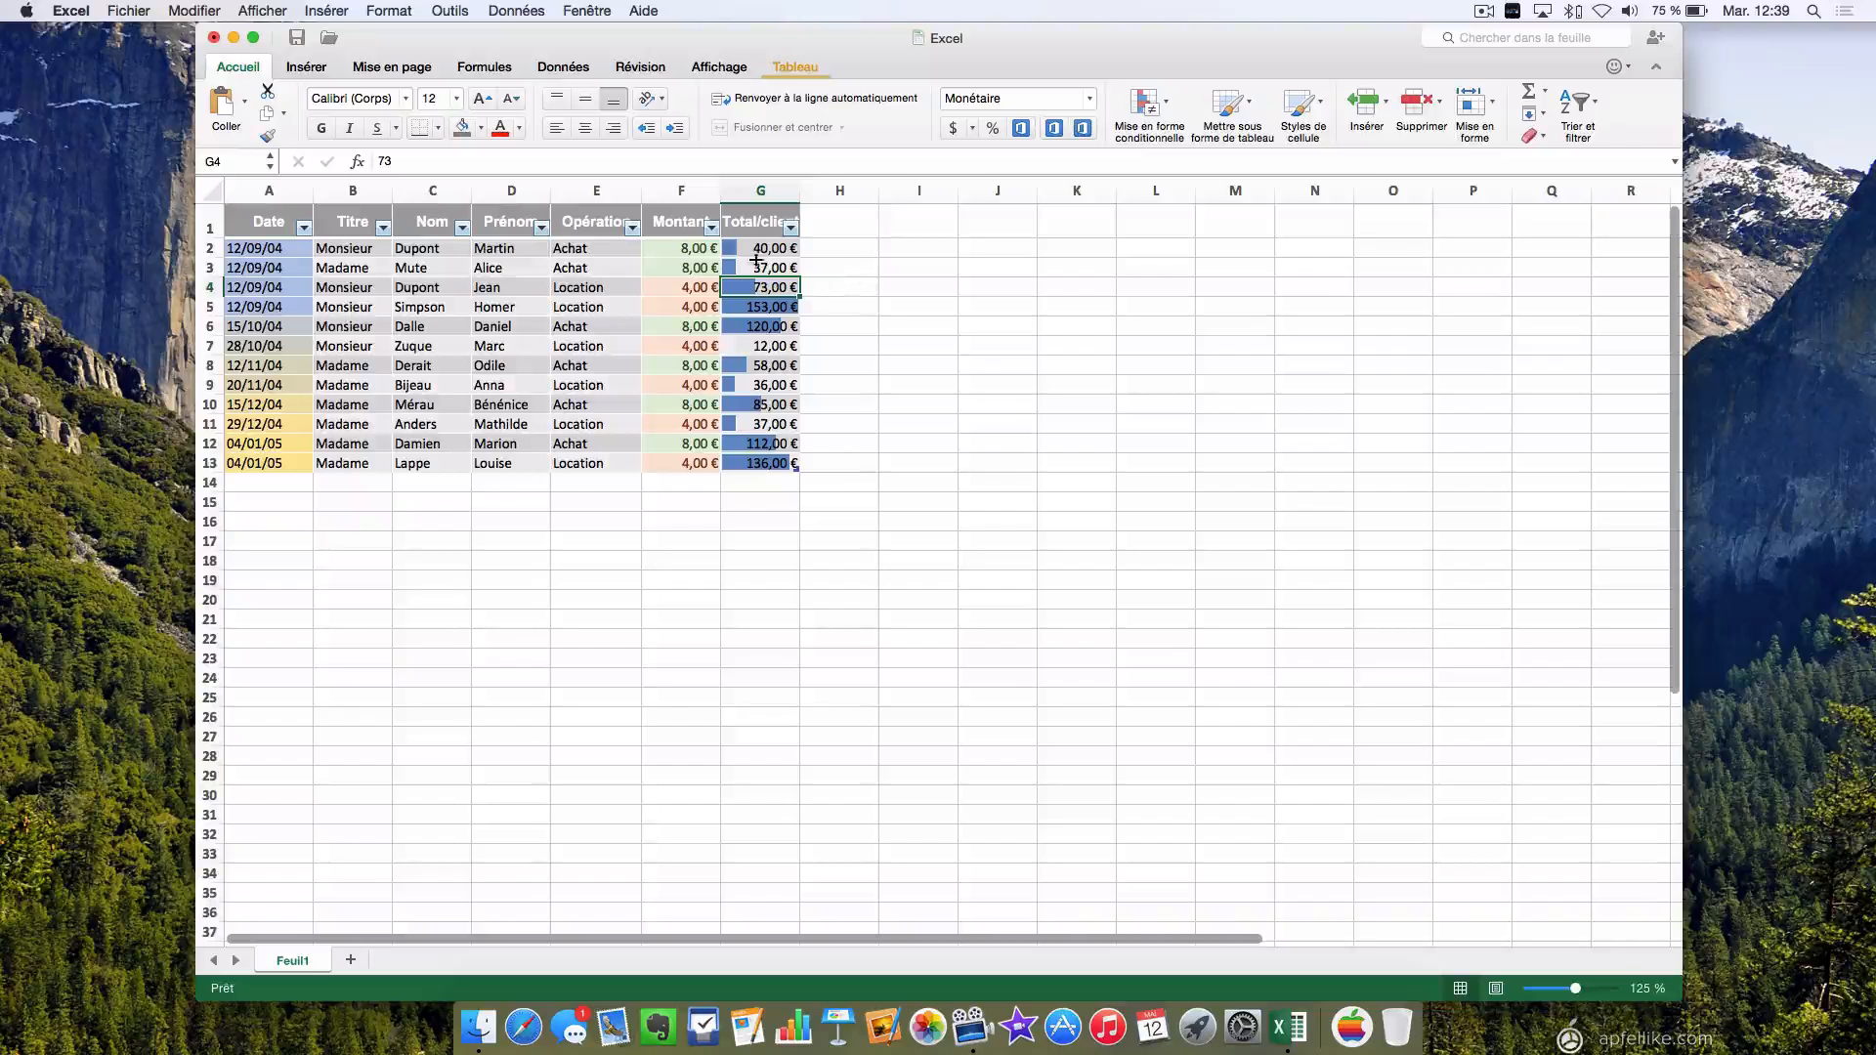
click(902, 305)
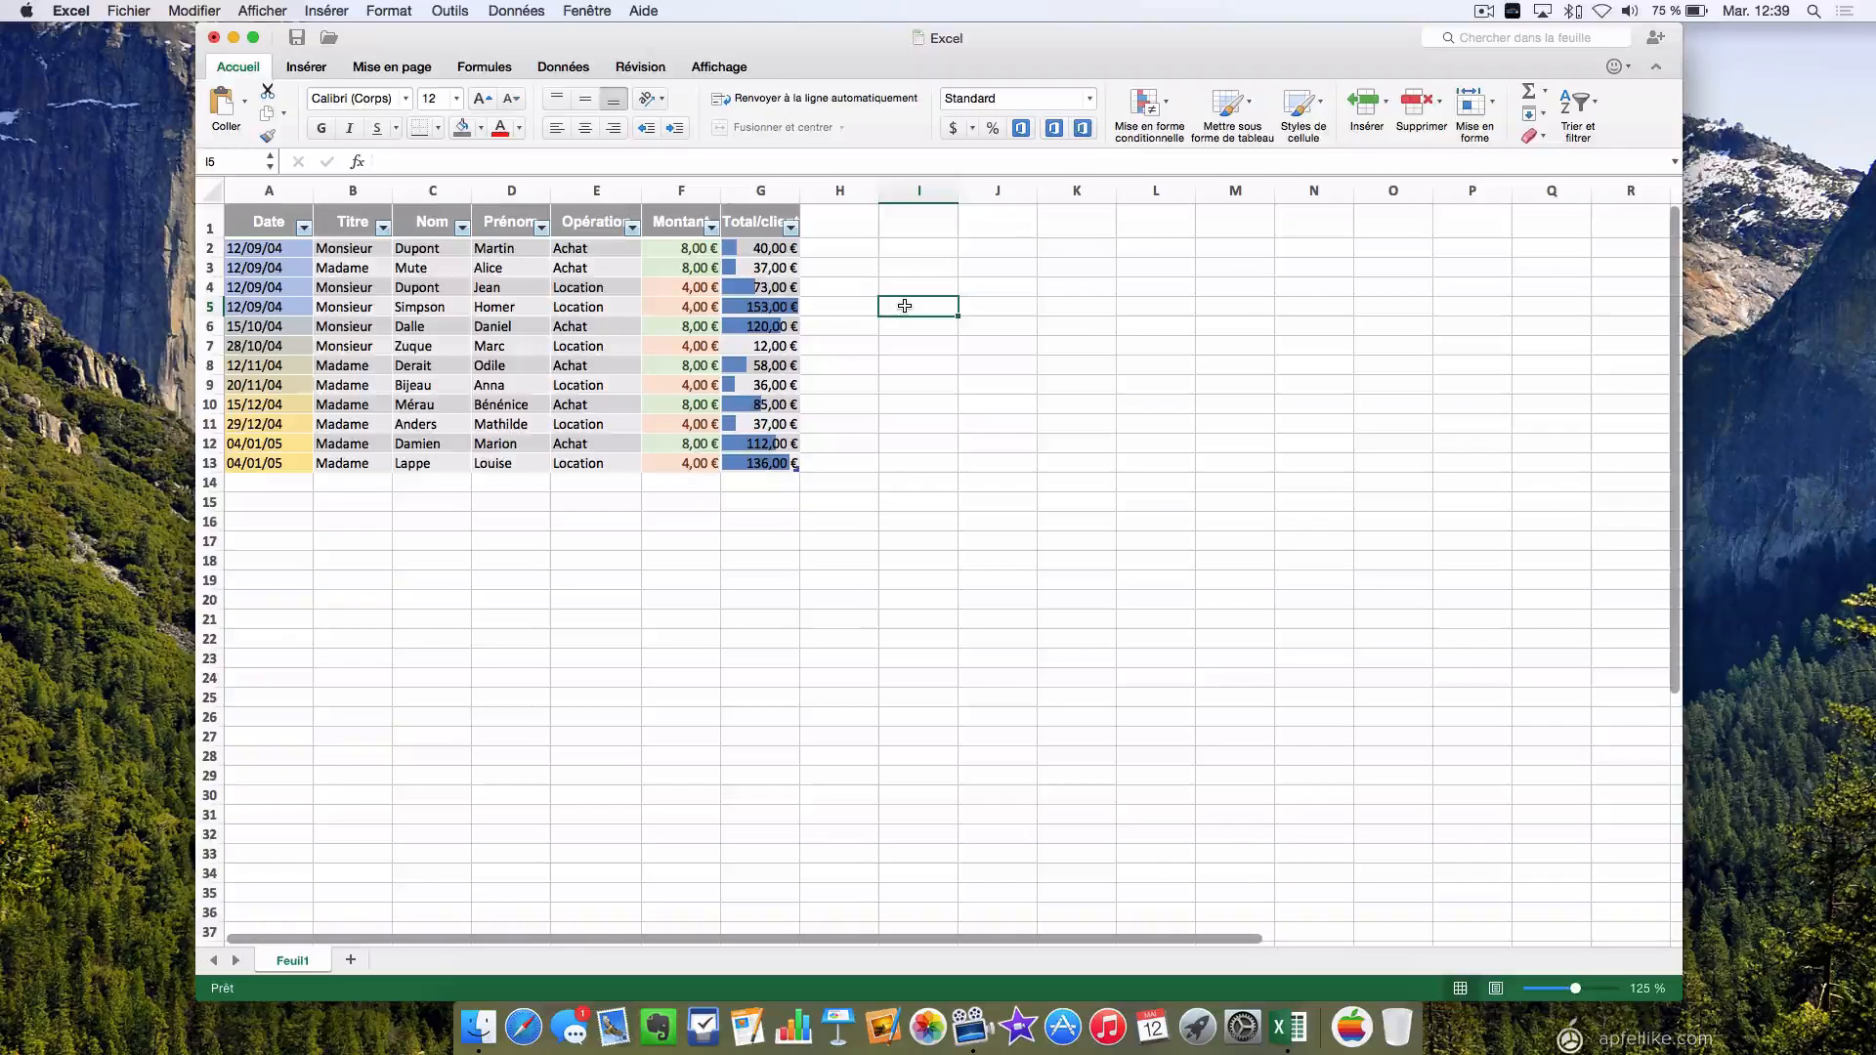
click(1150, 102)
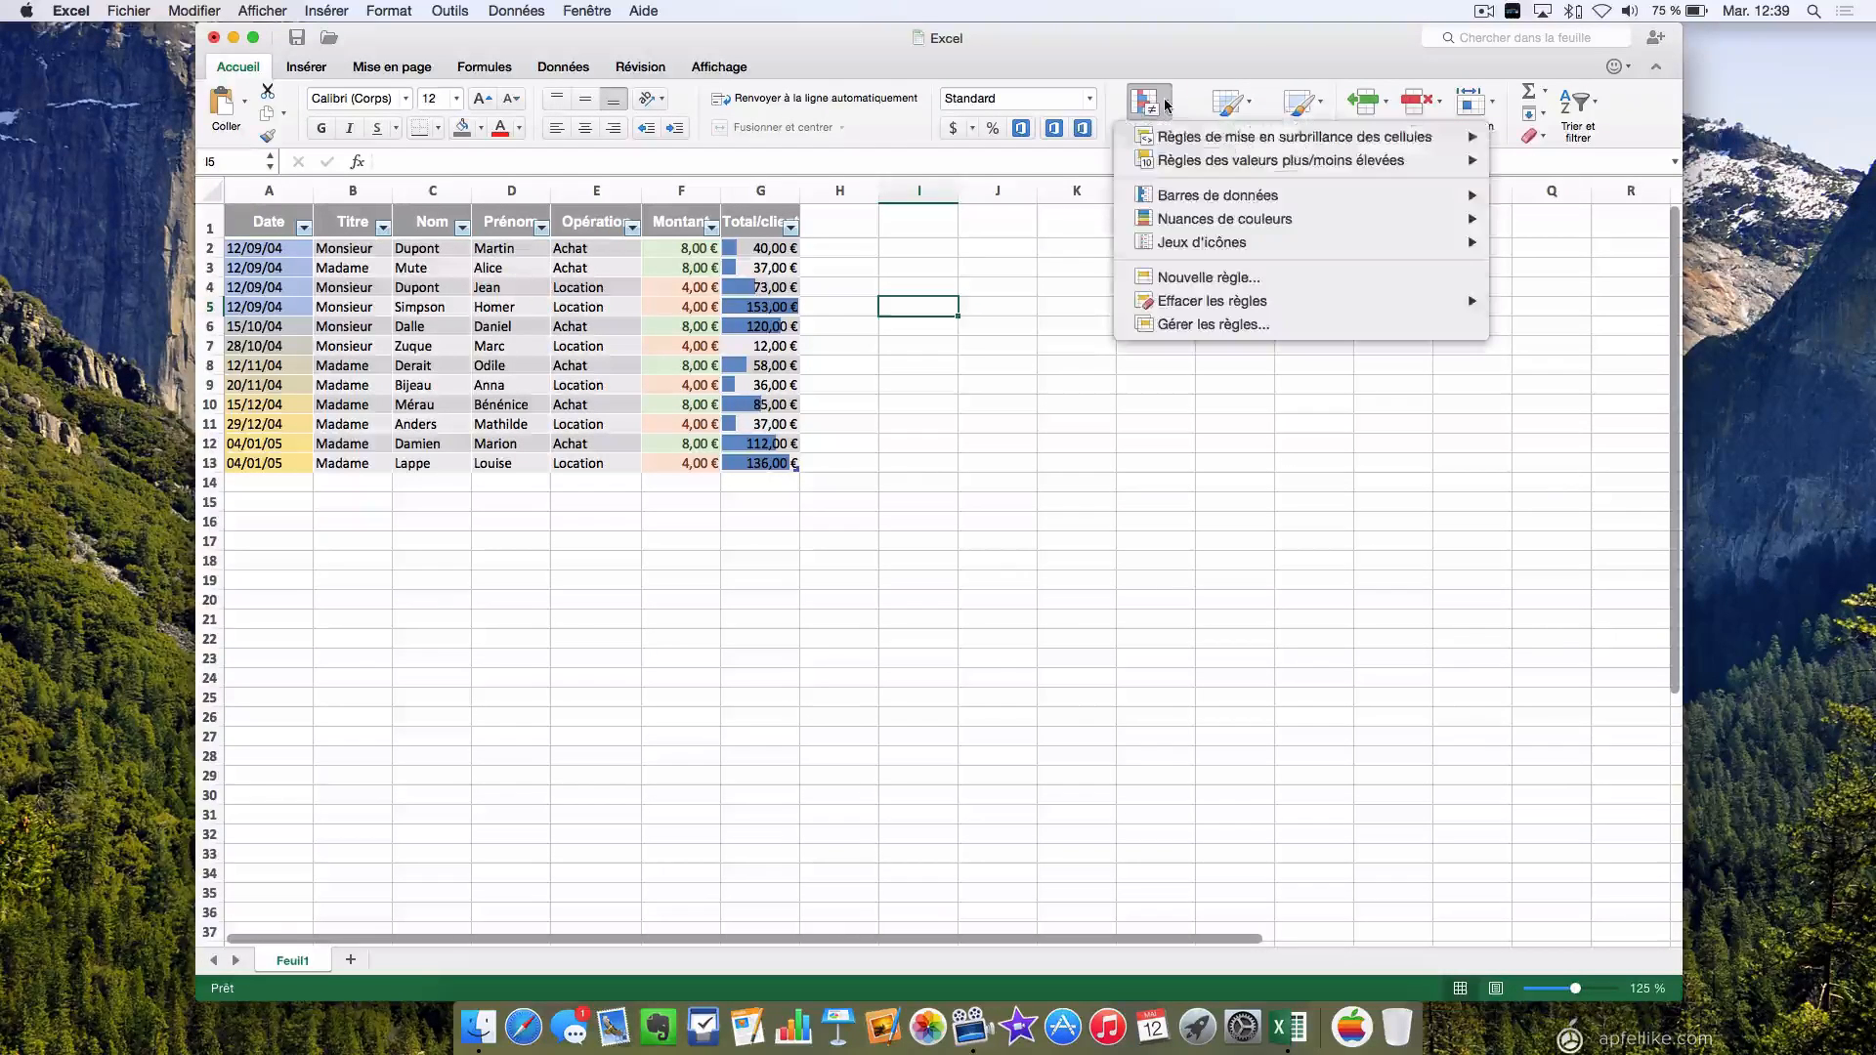
mouse_move(1170, 136)
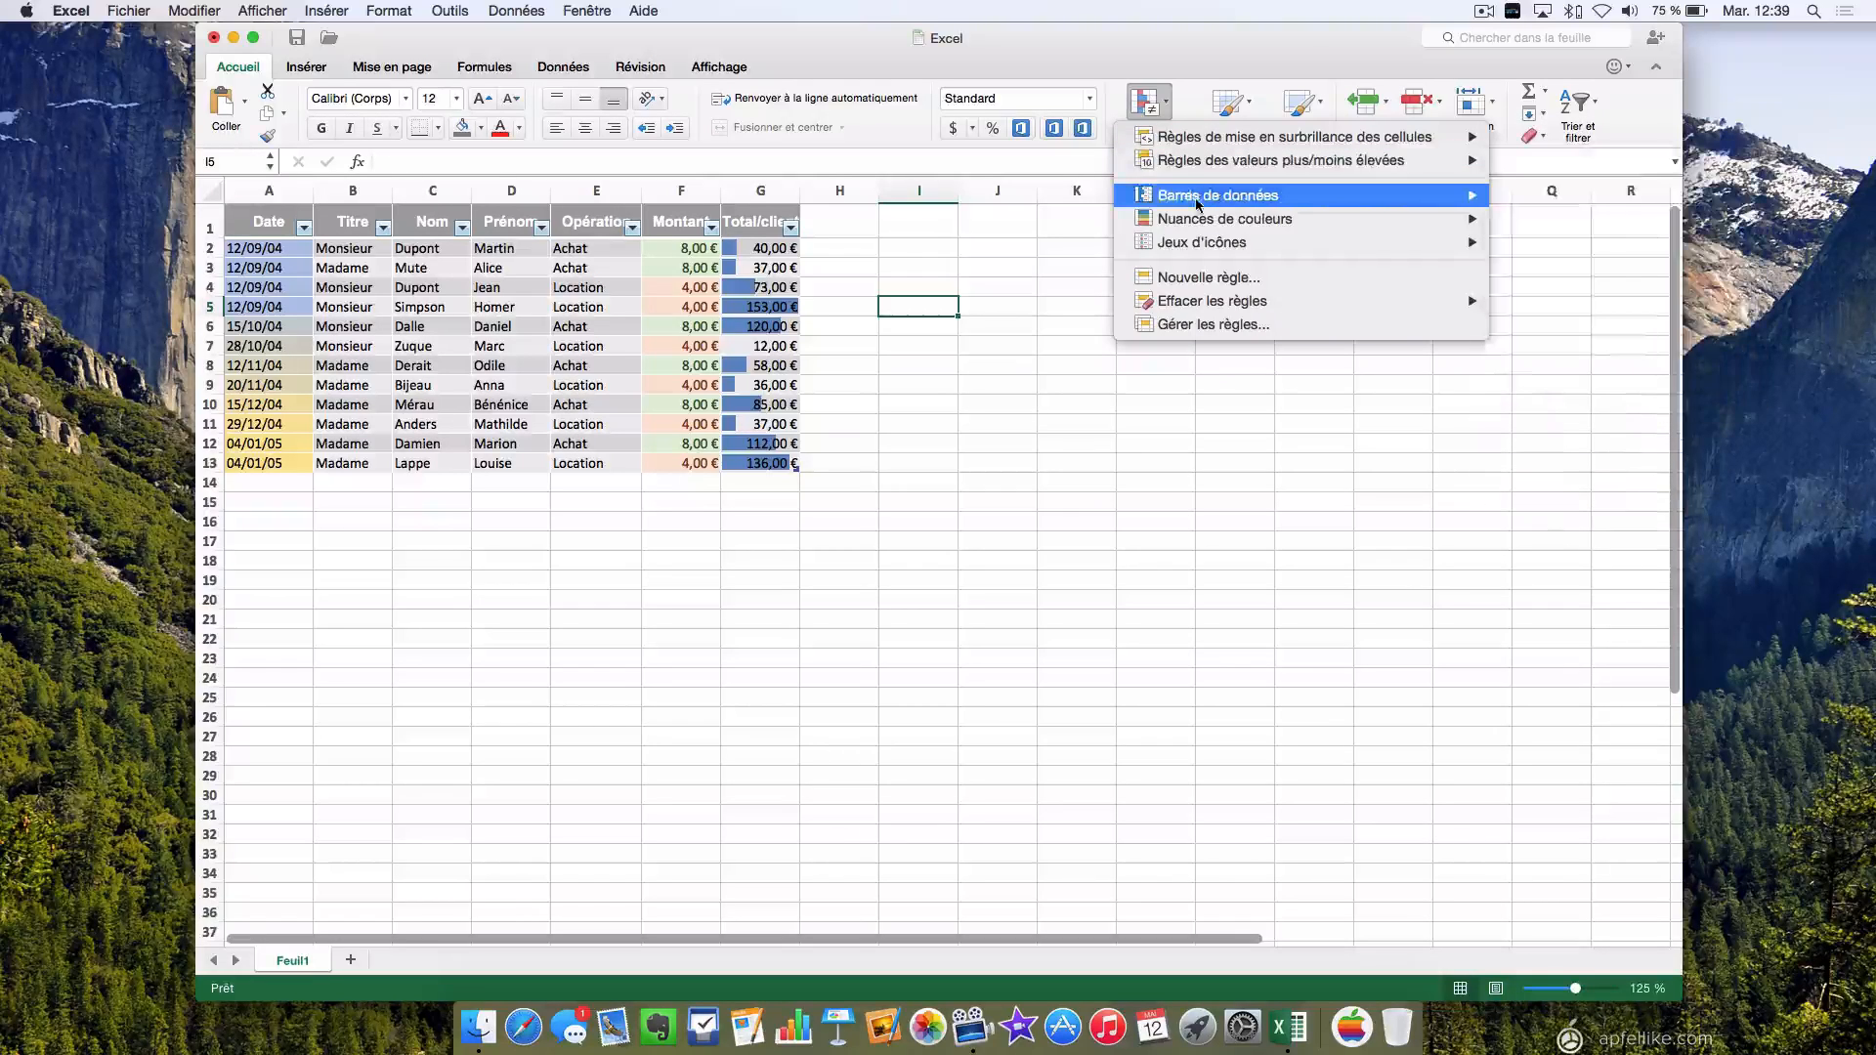
click(1062, 342)
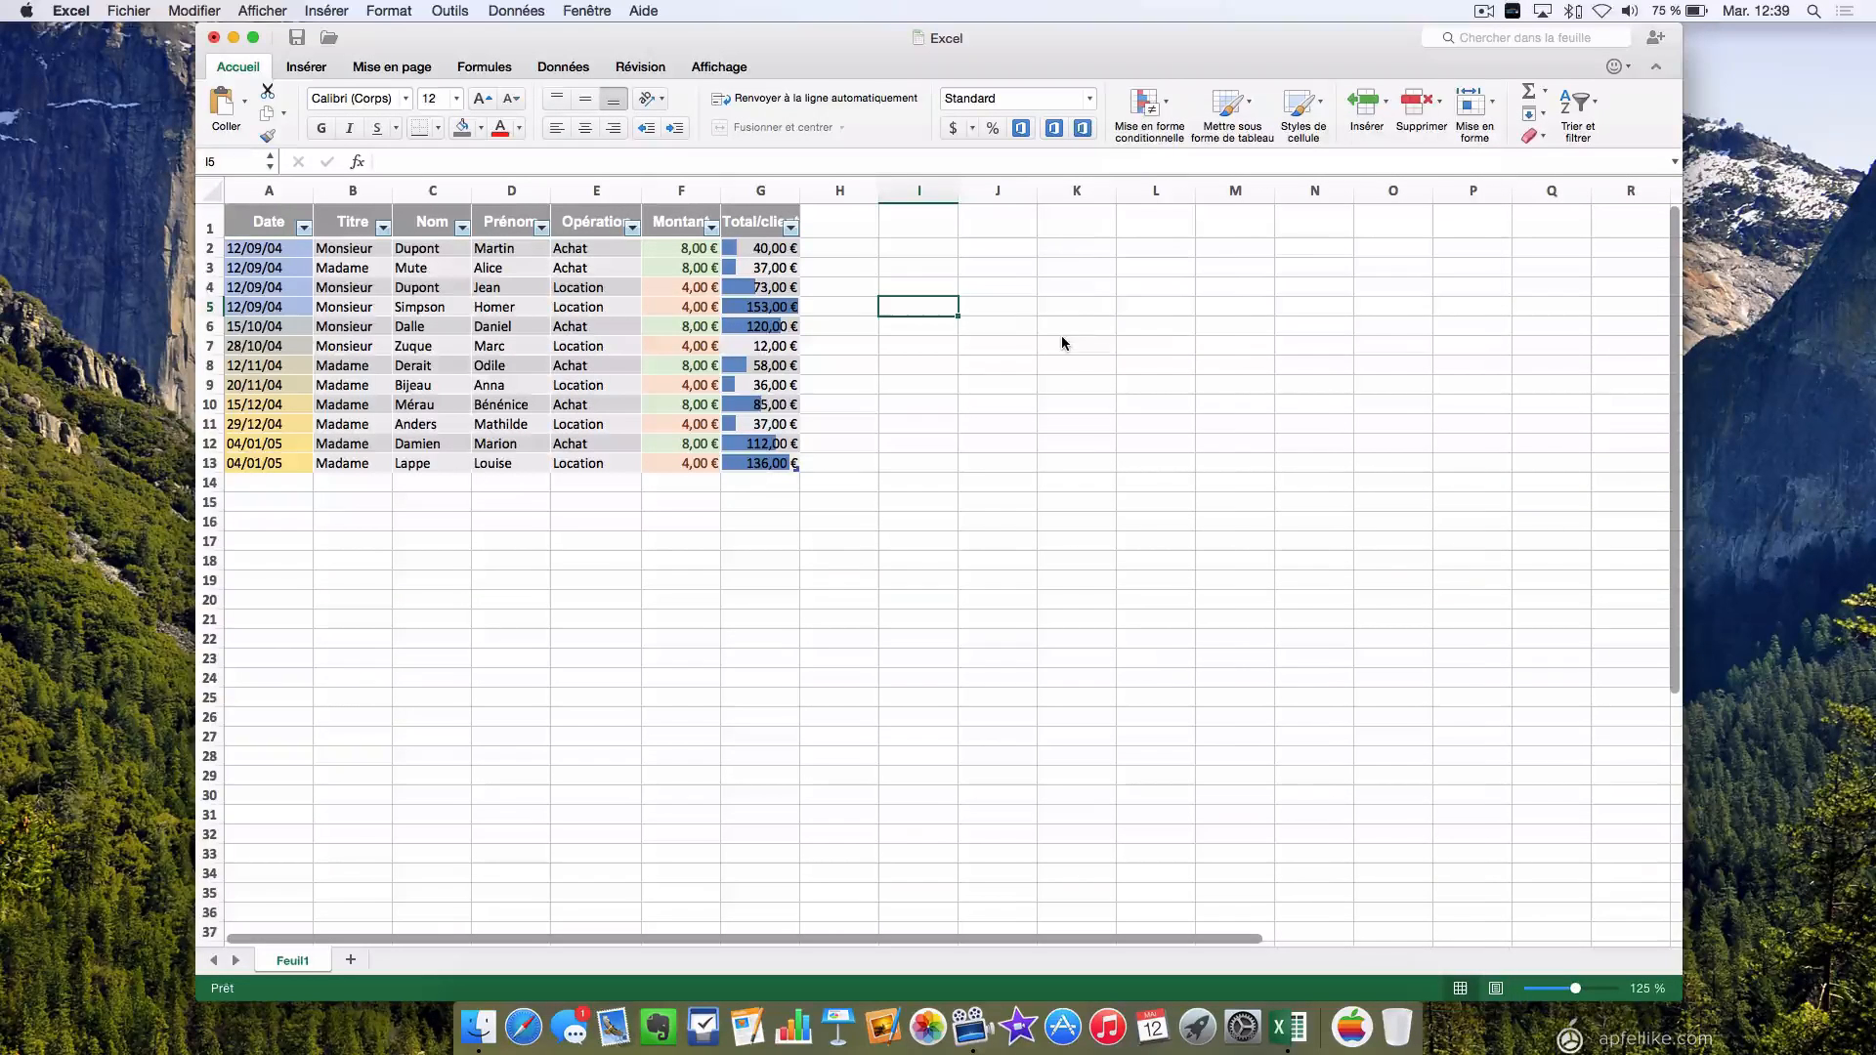